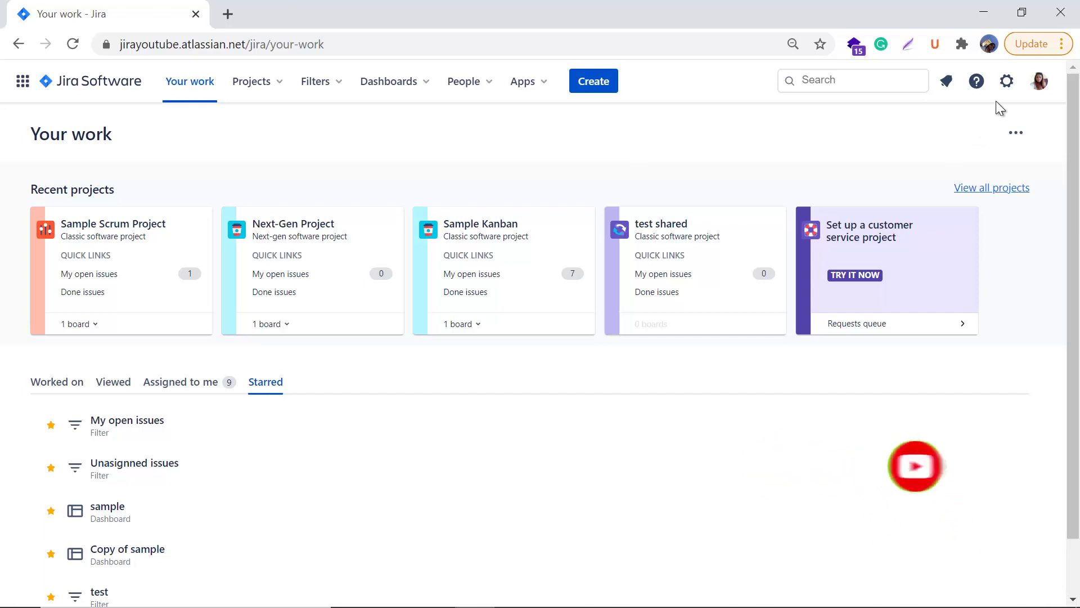
- Open the list of permission schemes in the Jira issue settings
click(1010, 86)
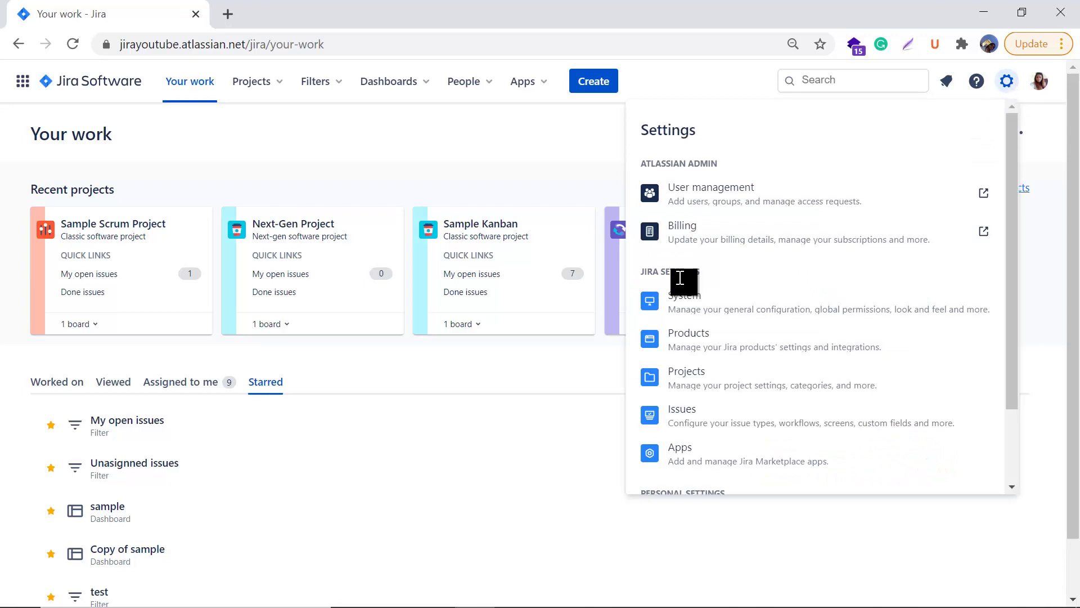
click(716, 421)
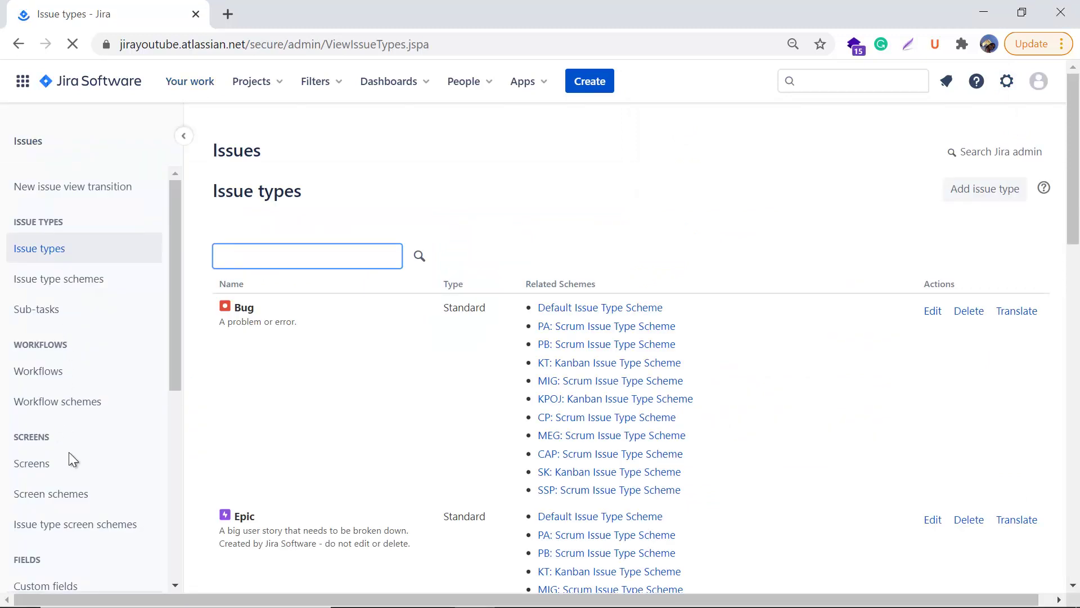
scroll(86, 429, down, 6)
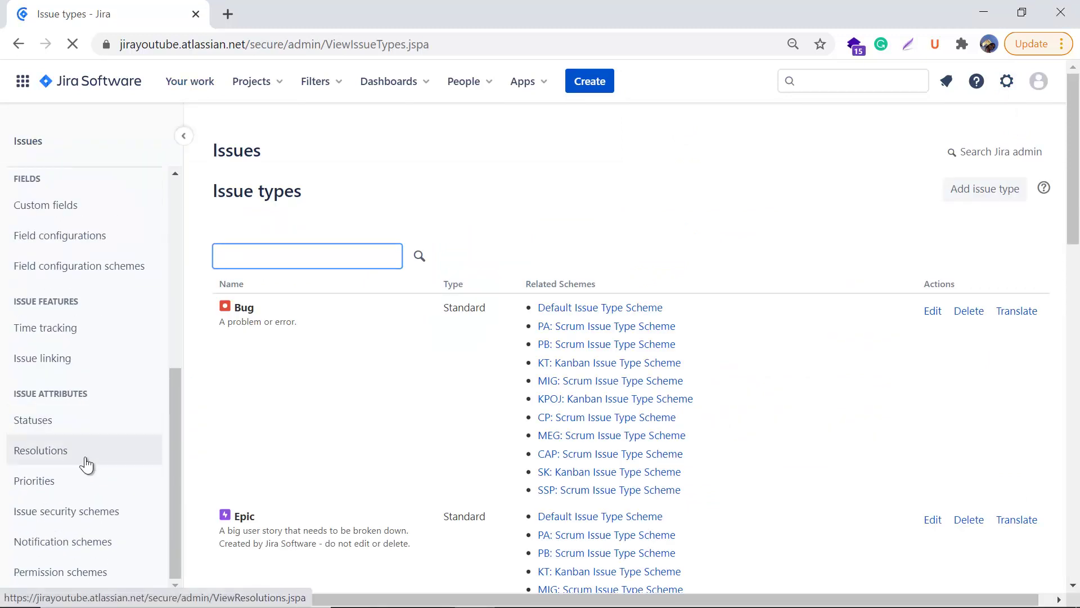
click(68, 579)
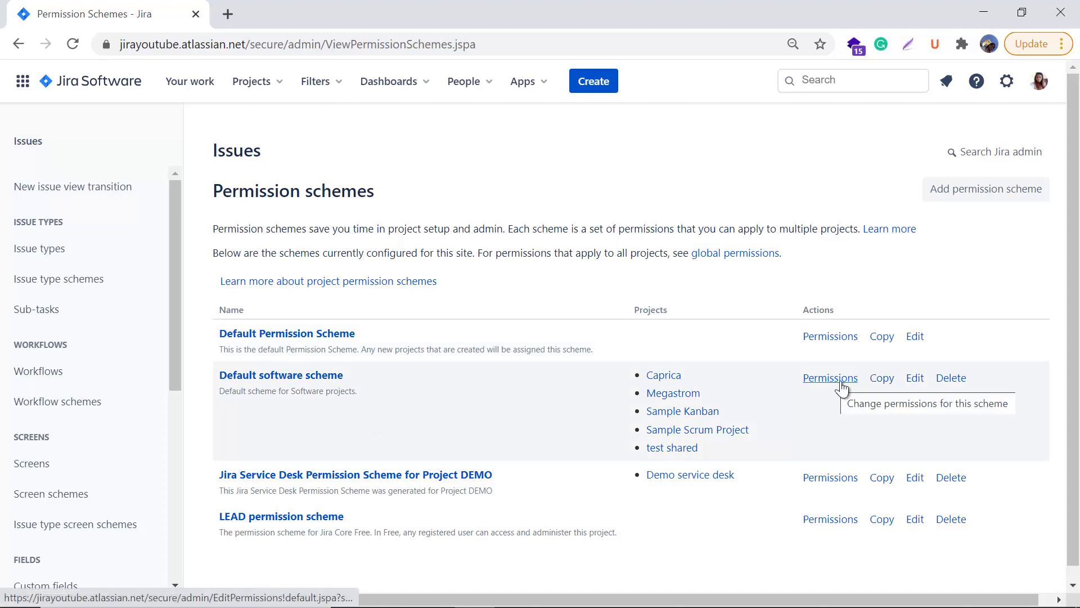
- Inspect the editable name and description of the Default software scheme, leaving the form without saving
click(917, 388)
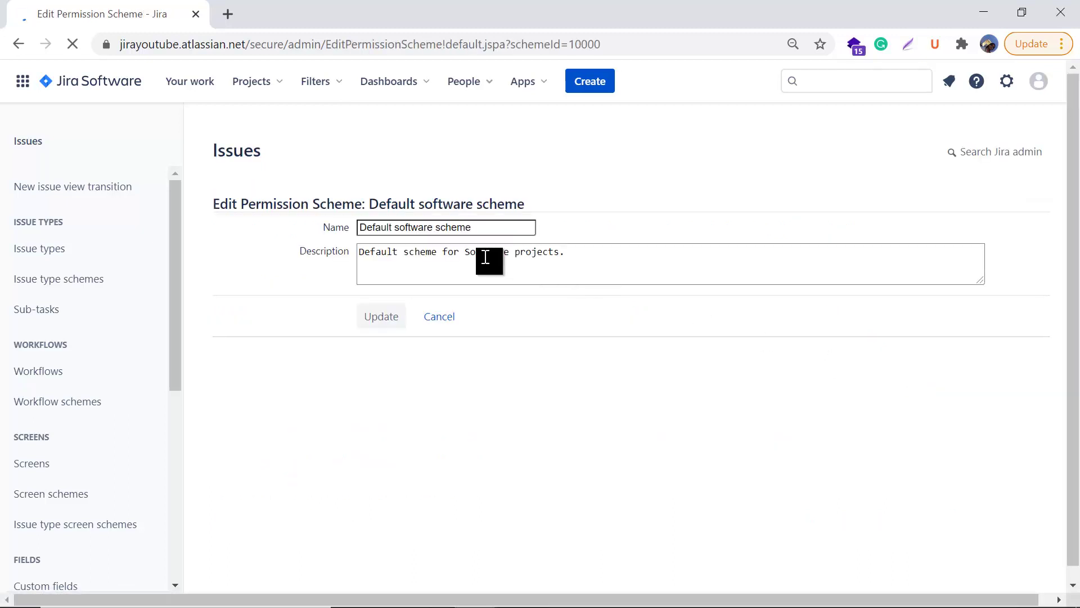
click(375, 227)
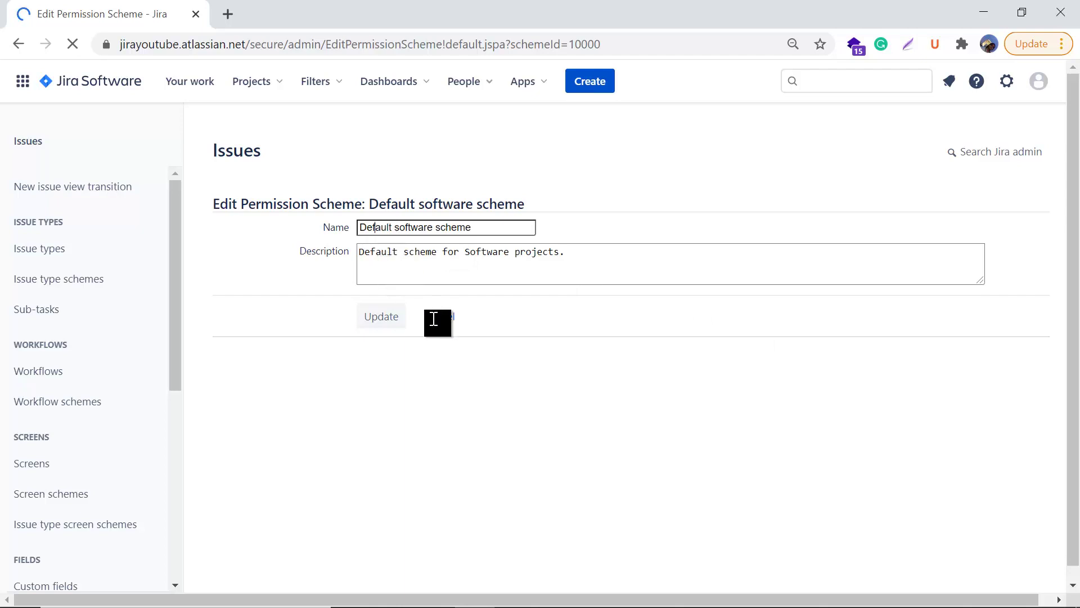
key(Tab)
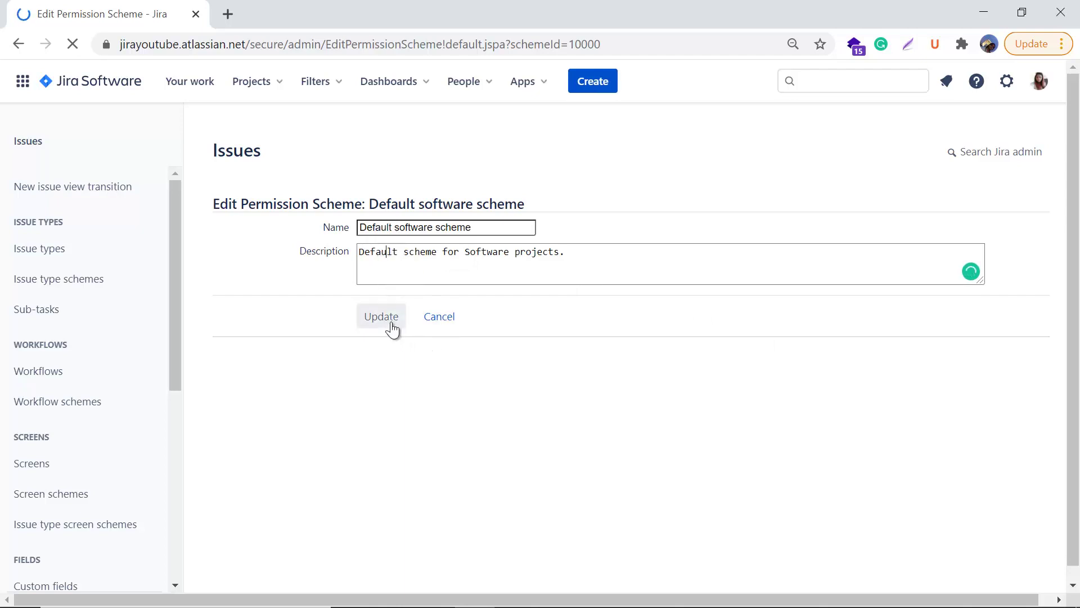
click(439, 322)
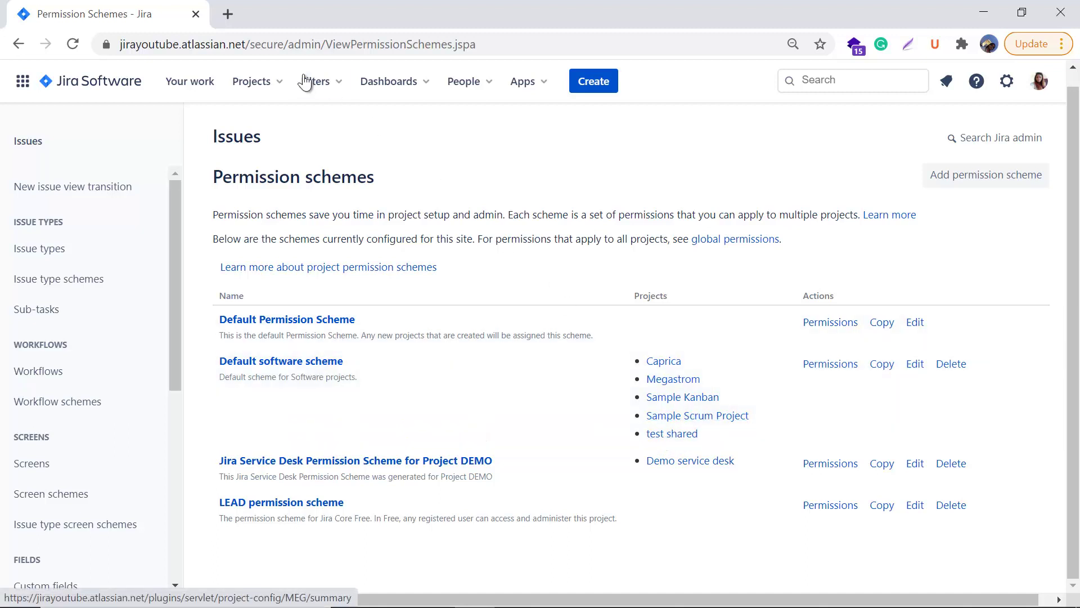
- Open the Sample Scrum Project board in a separate browser tab and switch to it
right_click(192, 86)
click(230, 104)
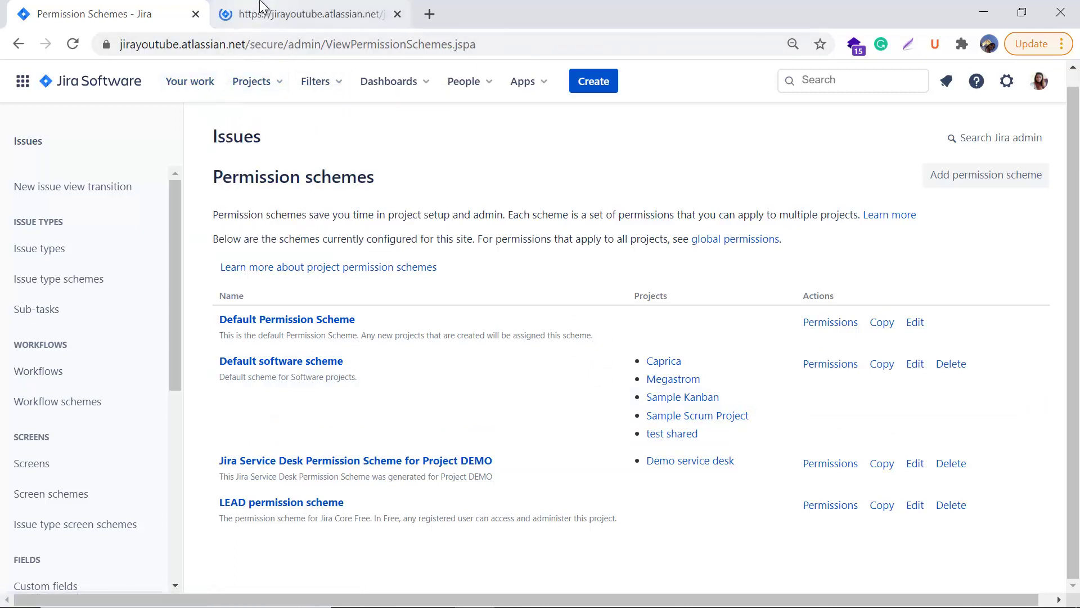
click(247, 81)
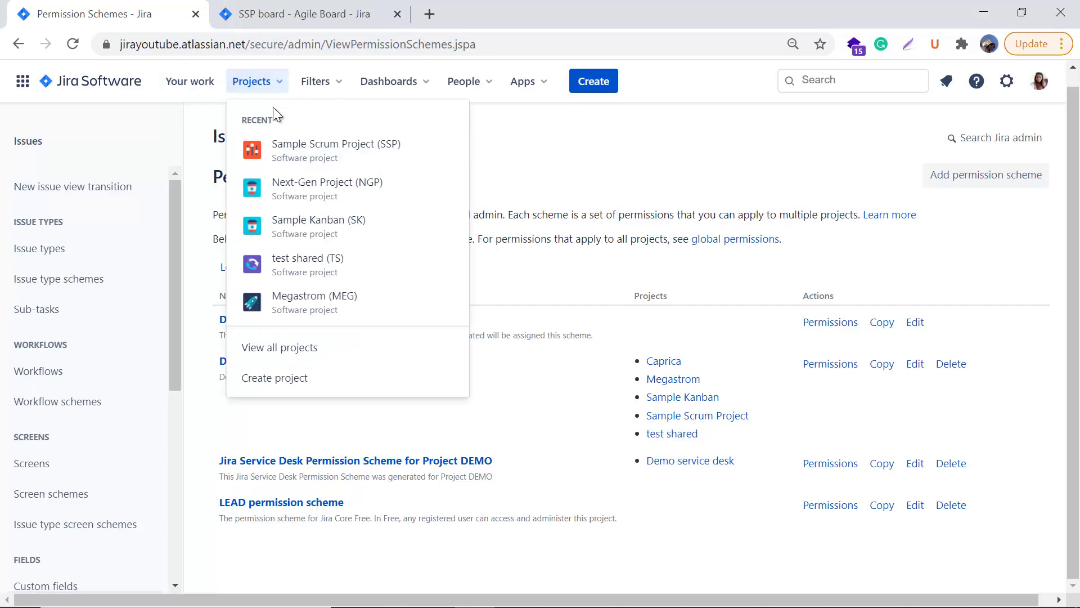
click(566, 166)
click(284, 8)
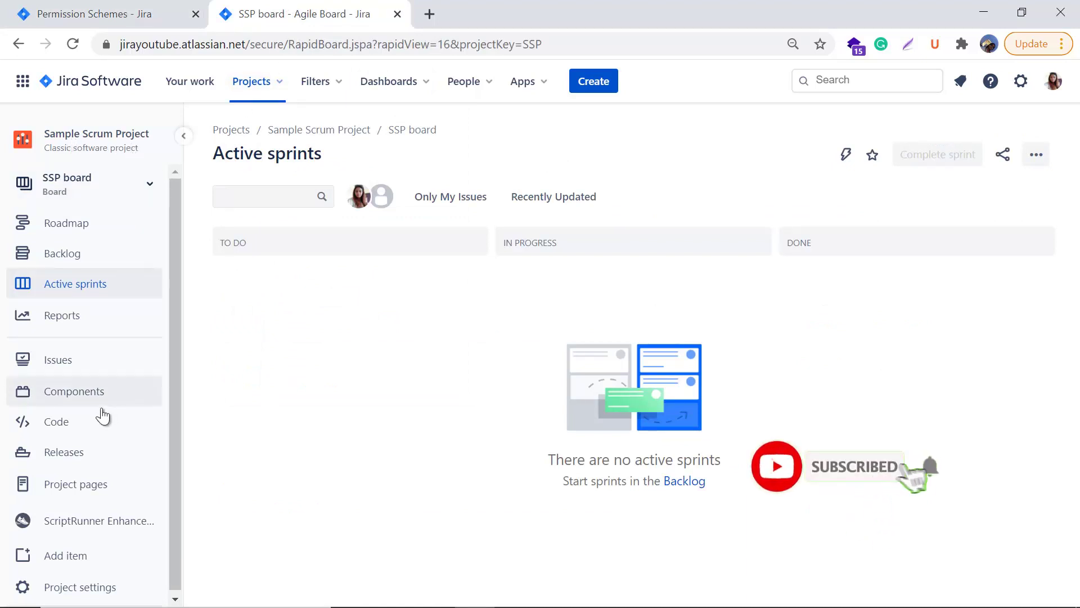
- Open the permissions page in the Sample Scrum Project's settings
click(80, 586)
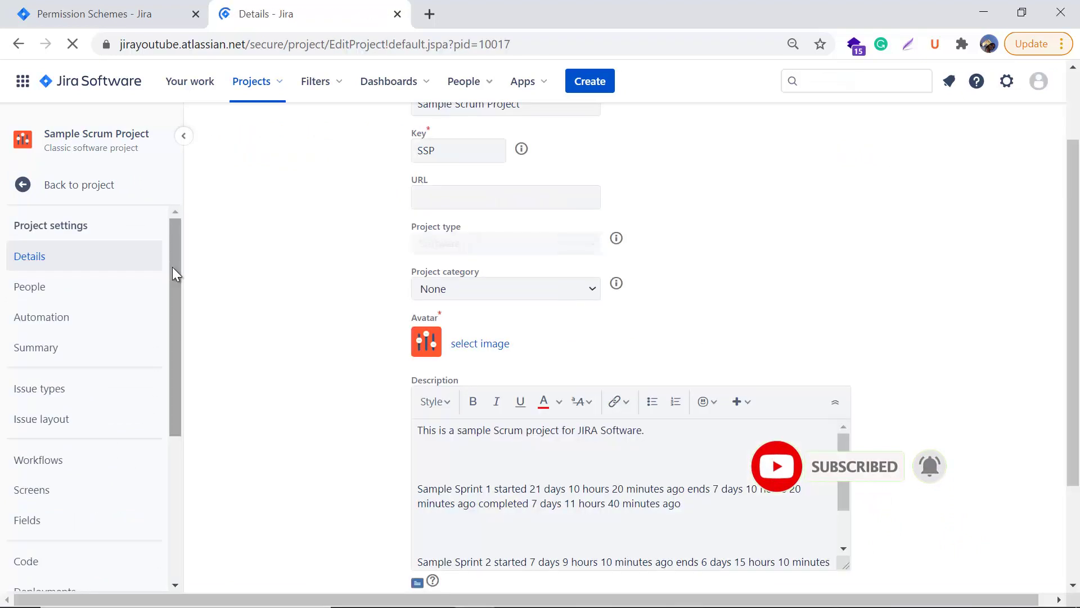
drag(172, 266, 189, 448)
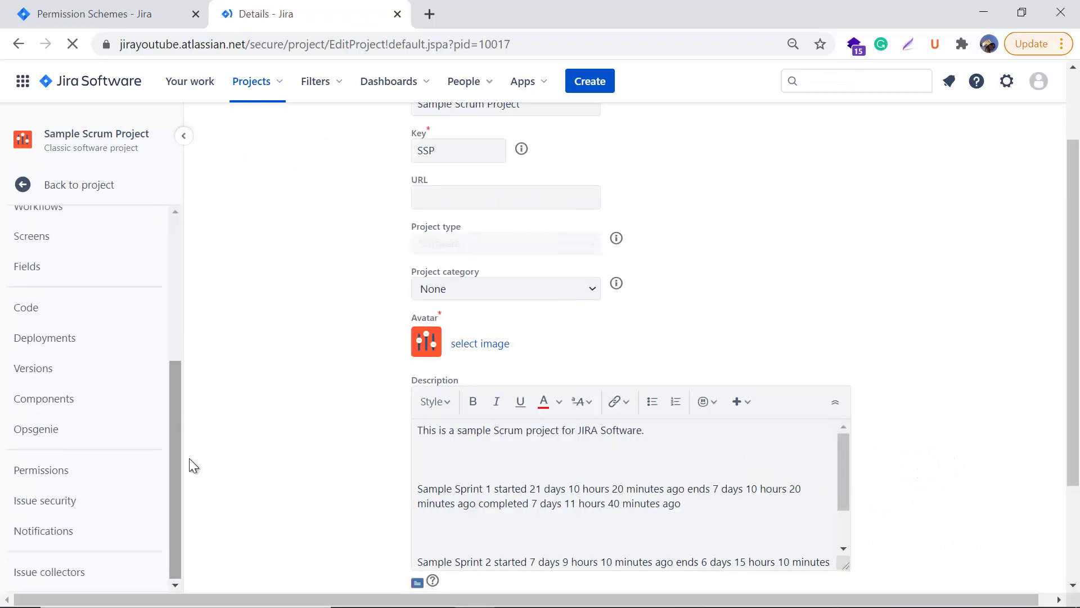
click(52, 478)
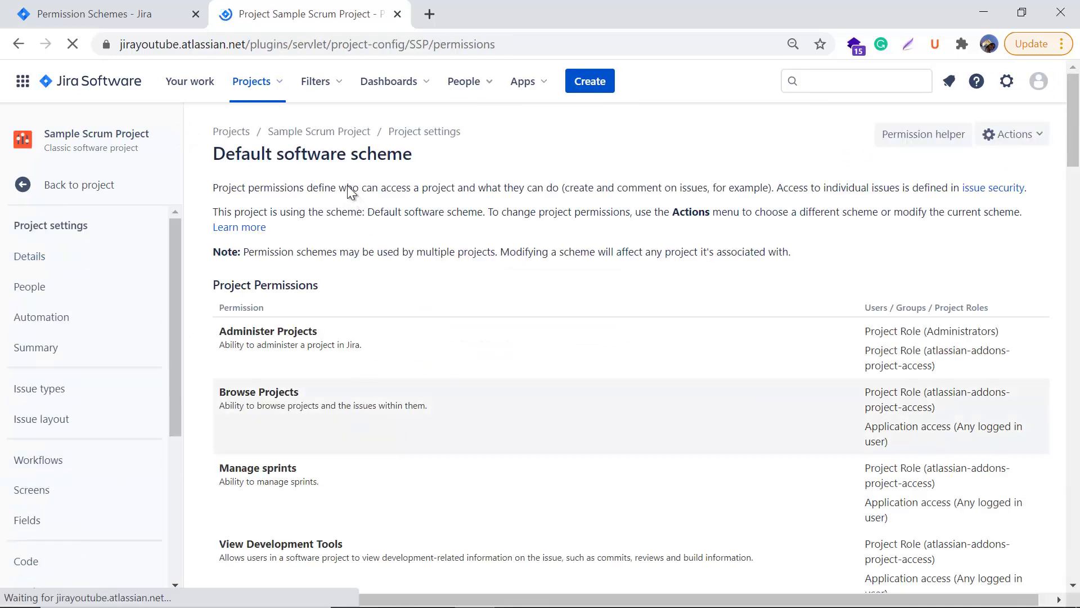
- Read the name of the project's permission scheme and the introductory text on what project permissions define
drag(226, 155, 450, 165)
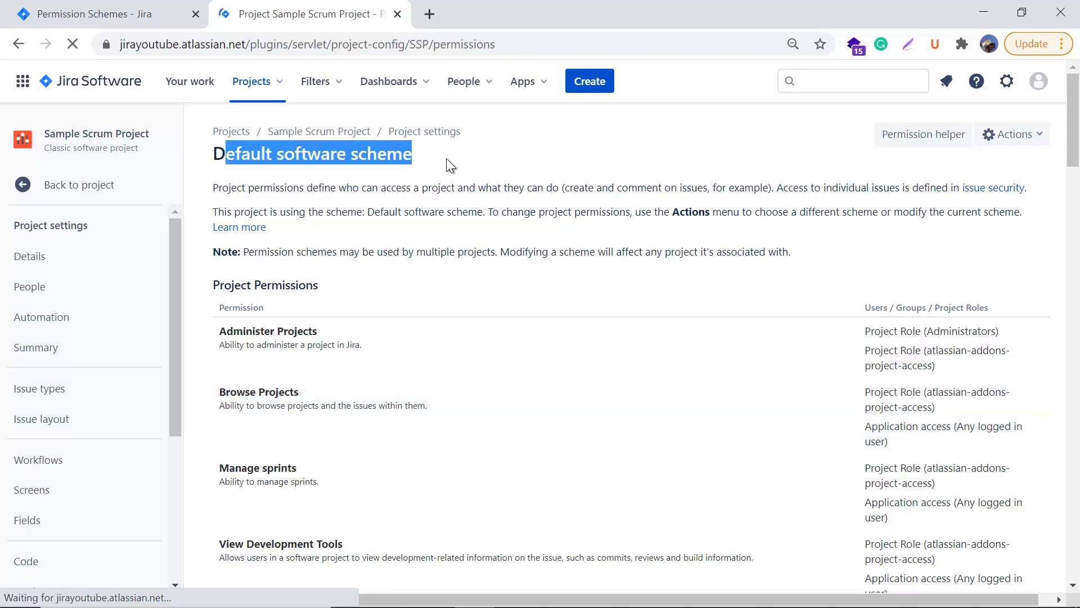
click(529, 147)
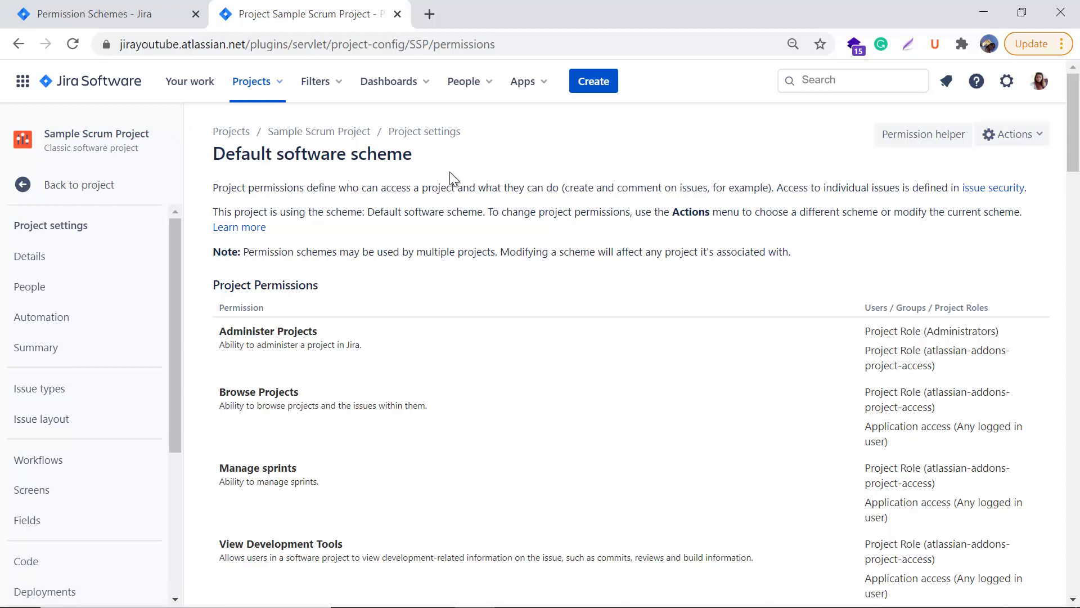
drag(274, 188, 331, 187)
click(407, 187)
drag(243, 187, 336, 182)
click(346, 173)
drag(263, 192, 483, 187)
click(485, 187)
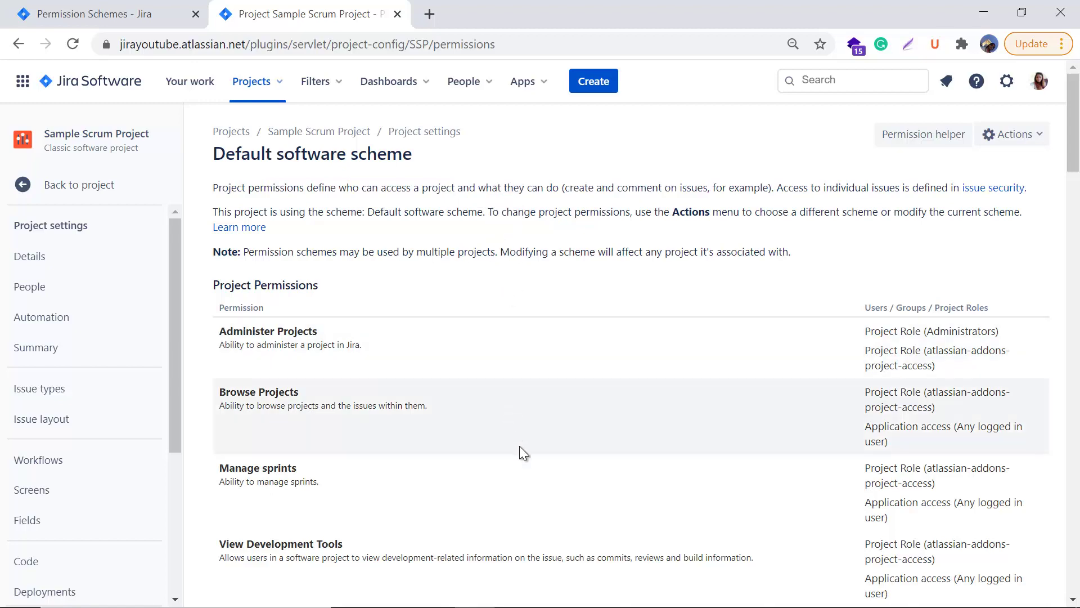
- Review the scheme's project, issue, voters and watchers, comments, attachments and time tracking permissions, and return to the start of the page
scroll(519, 446, down, 5)
scroll(487, 424, up, 3)
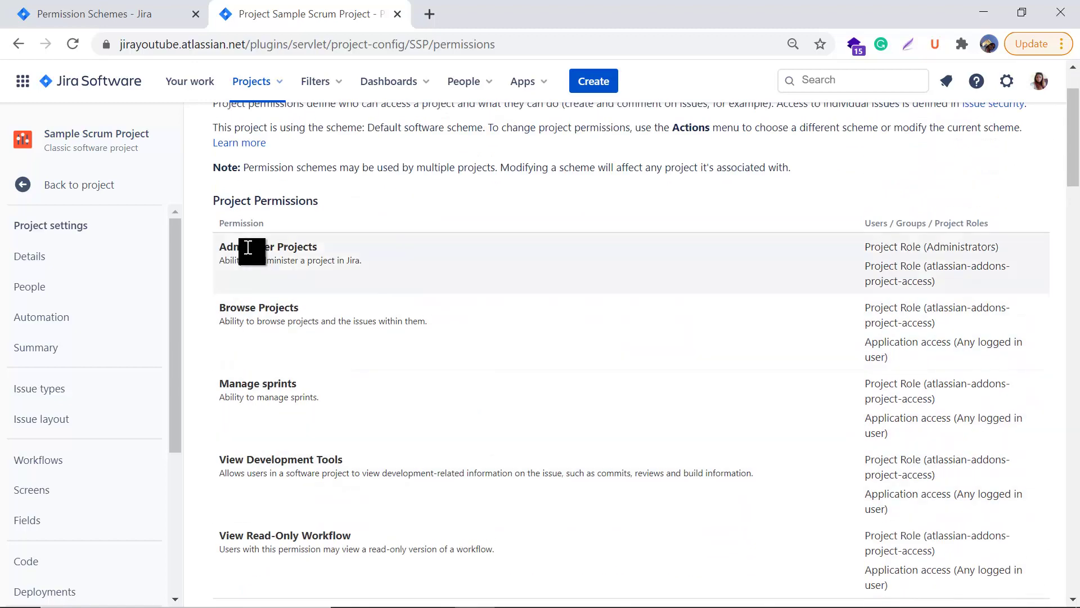
scroll(428, 332, down, 3)
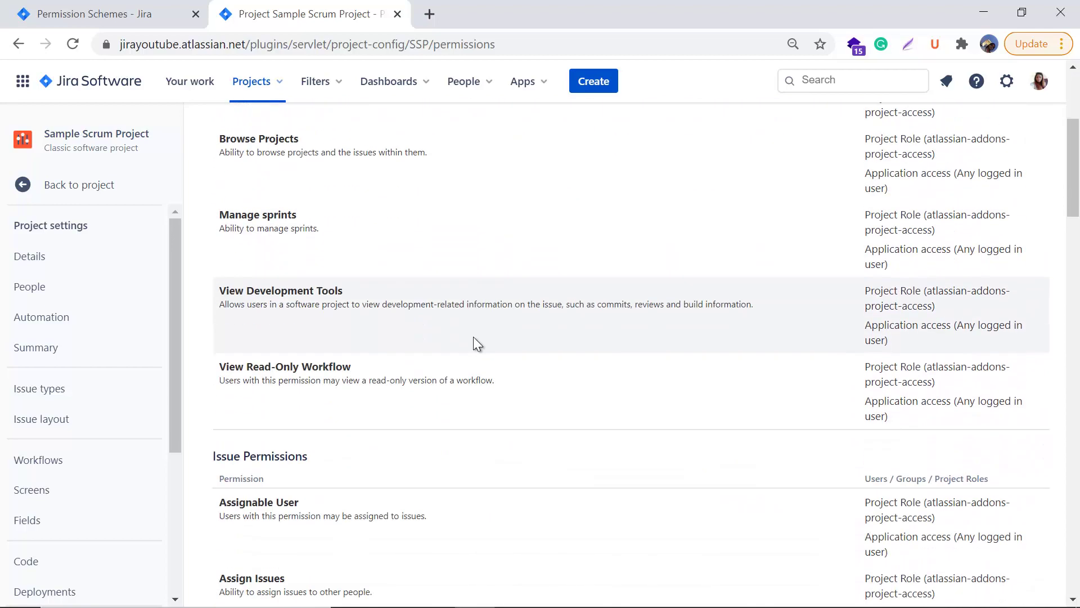
scroll(474, 343, down, 3)
scroll(543, 382, down, 7)
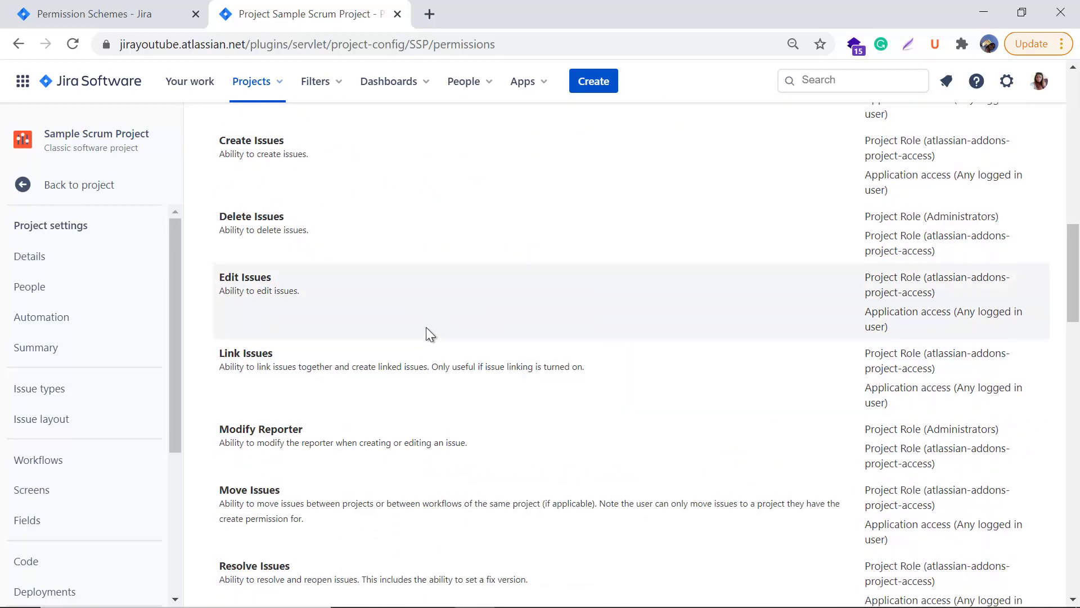
scroll(426, 329, down, 7)
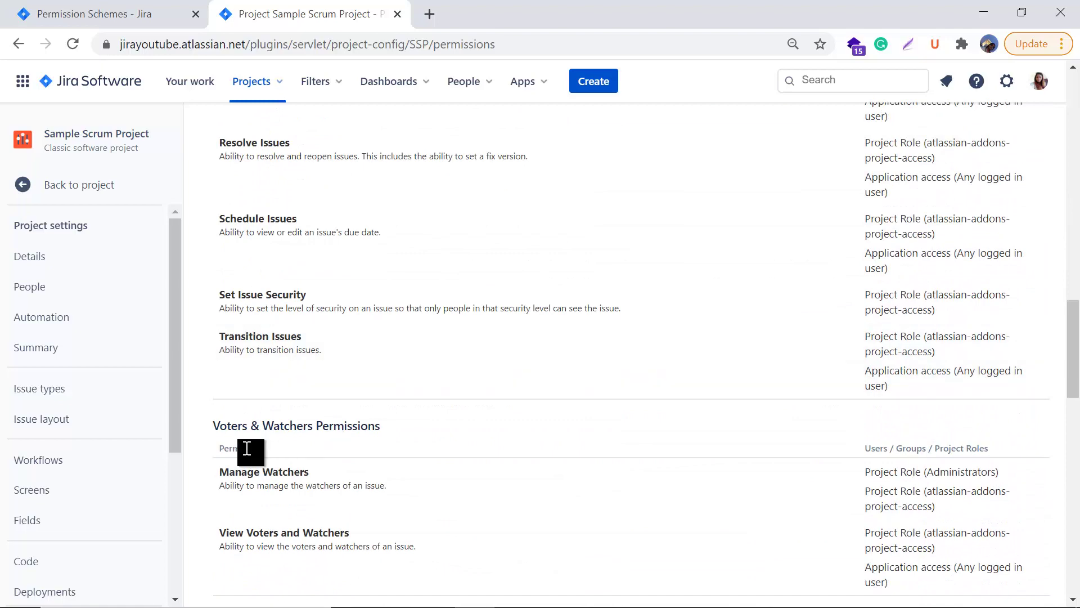
scroll(538, 436, down, 6)
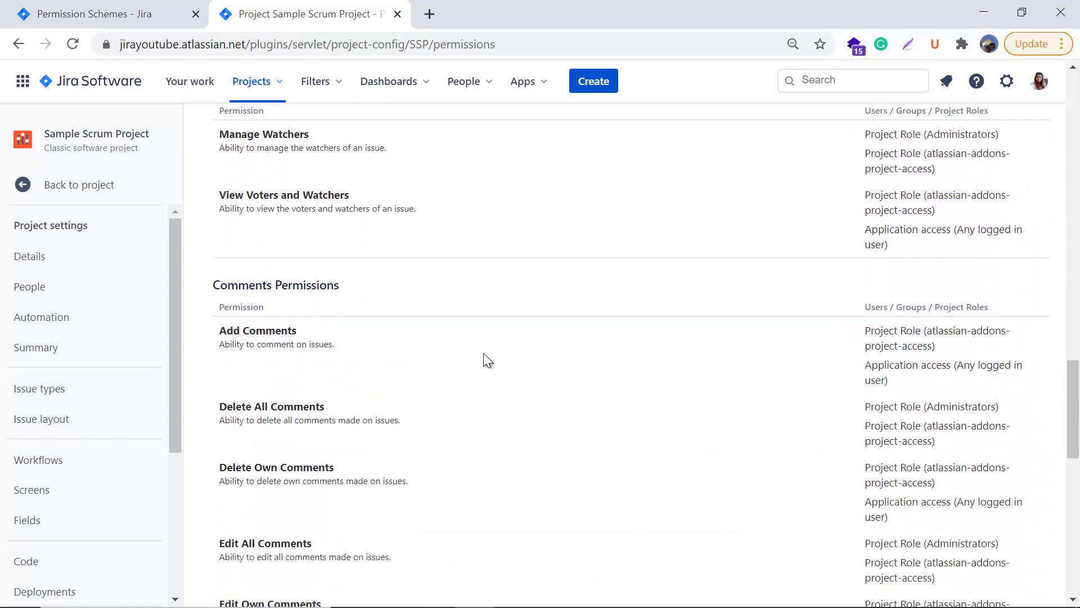
scroll(529, 417, down, 4)
scroll(529, 416, down, 3)
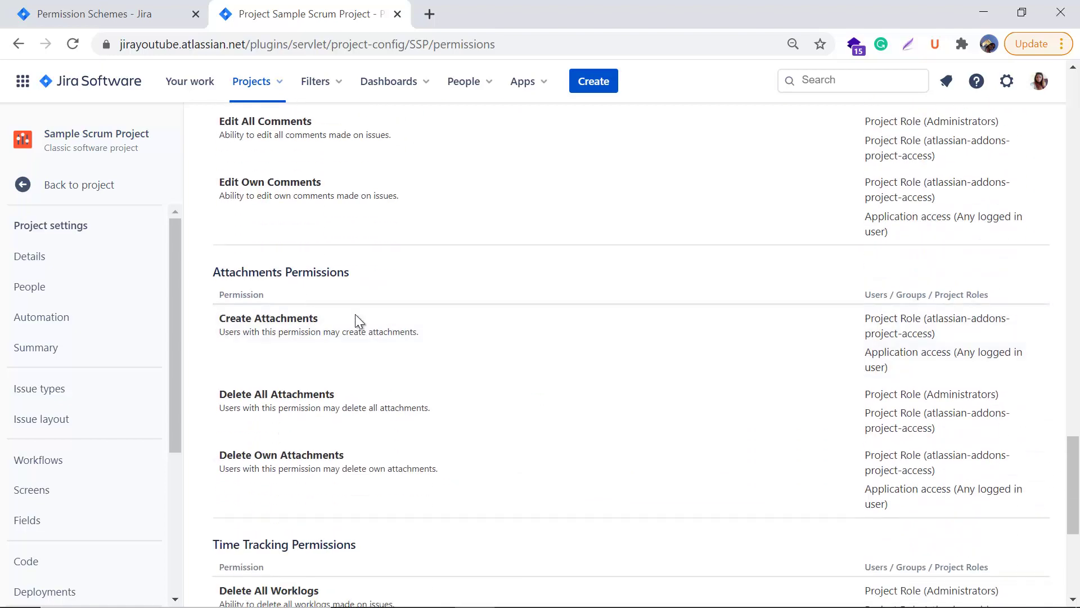
scroll(429, 381, down, 3)
scroll(534, 386, down, 2)
scroll(532, 380, down, 2)
scroll(545, 379, up, 20)
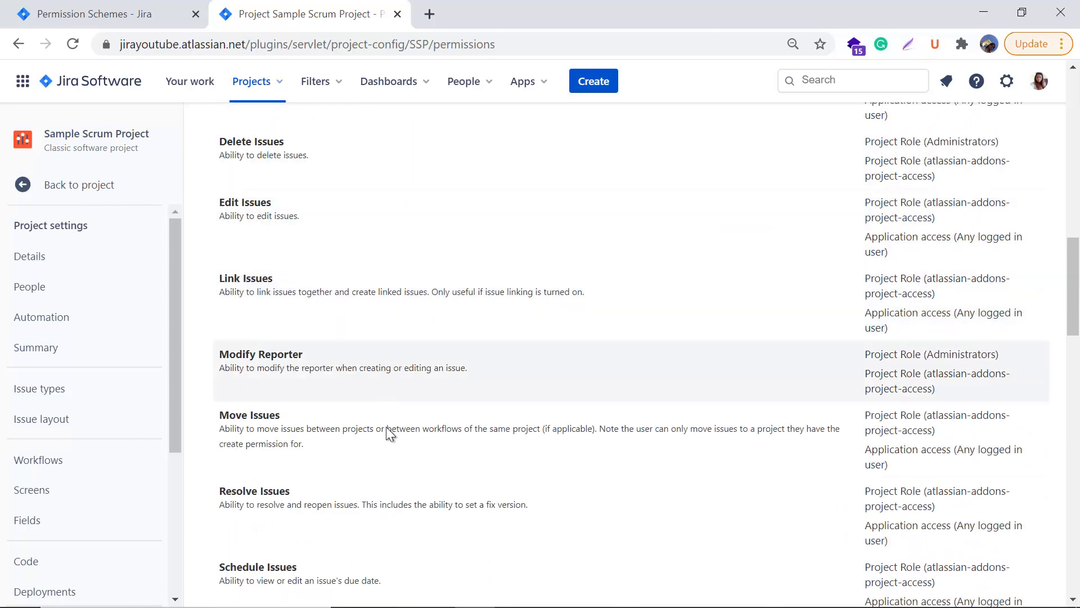
scroll(502, 396, up, 10)
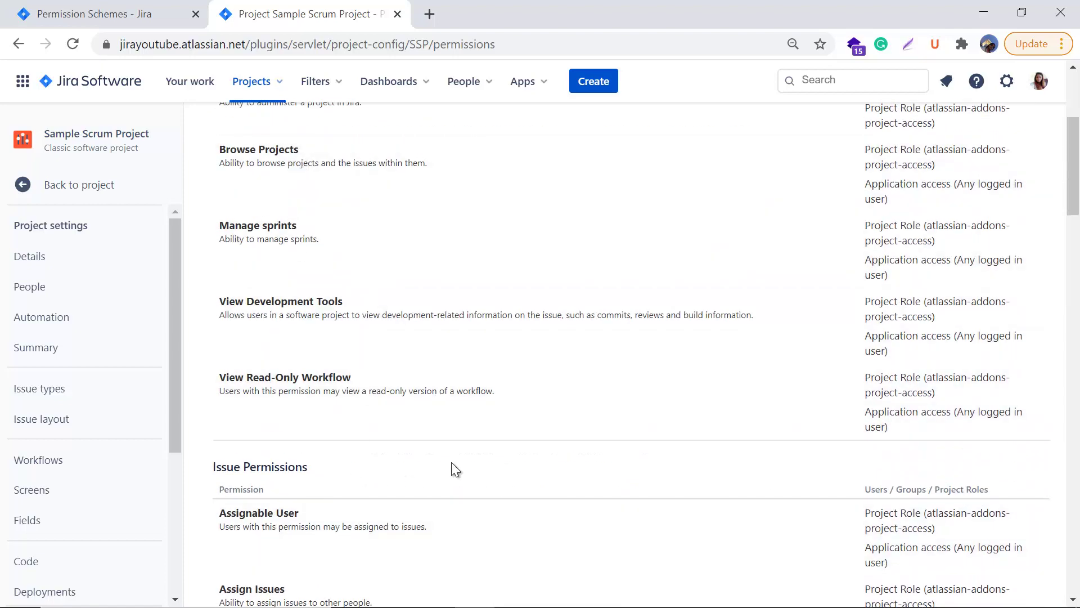
scroll(451, 471, up, 5)
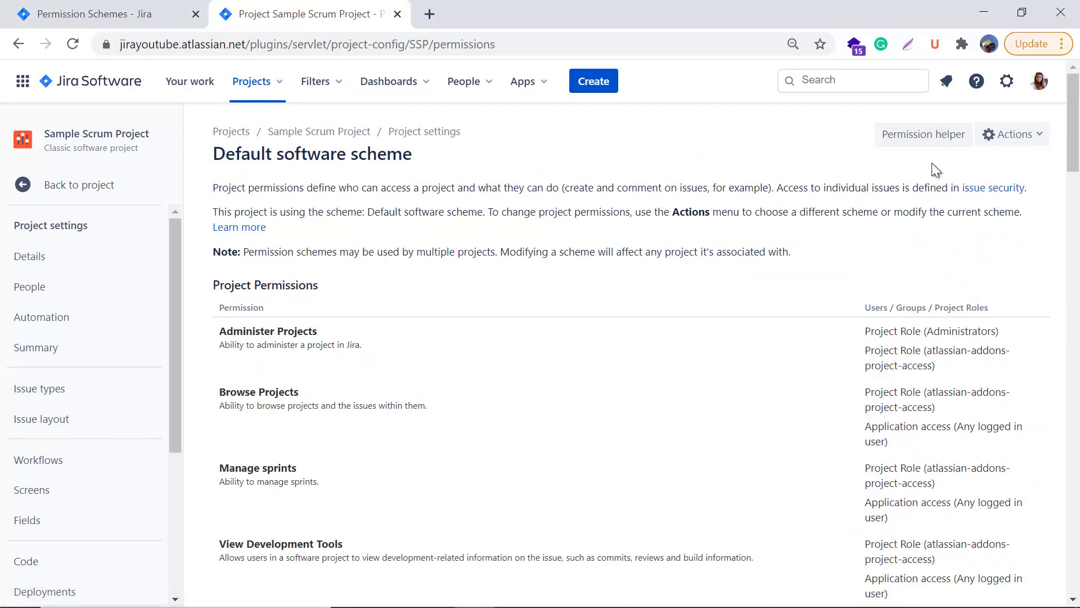
- Check the actions available for changing the project's permission scheme without choosing one
click(1042, 138)
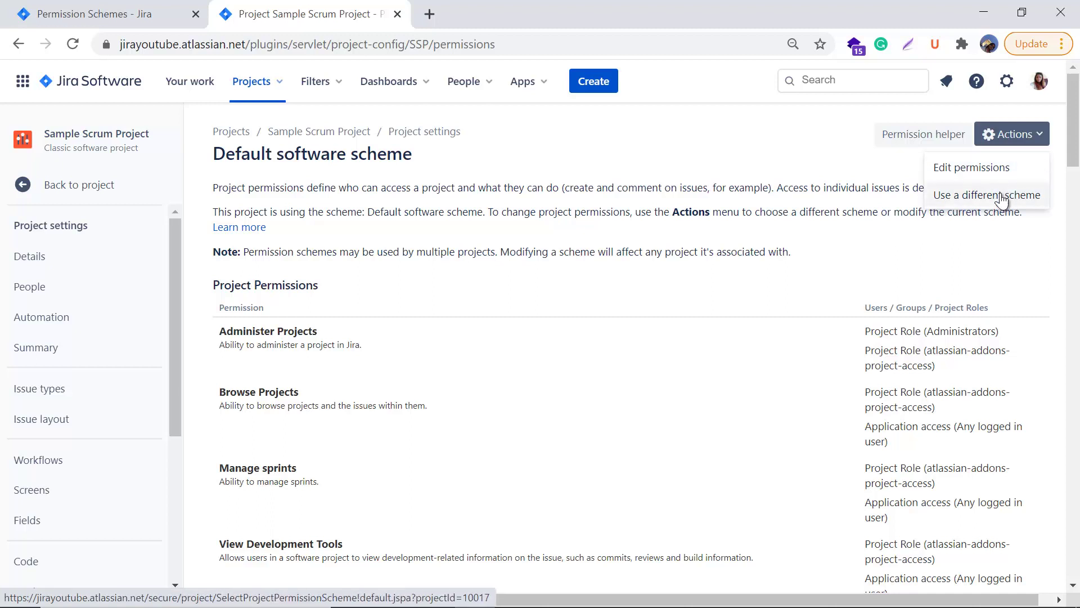
click(727, 163)
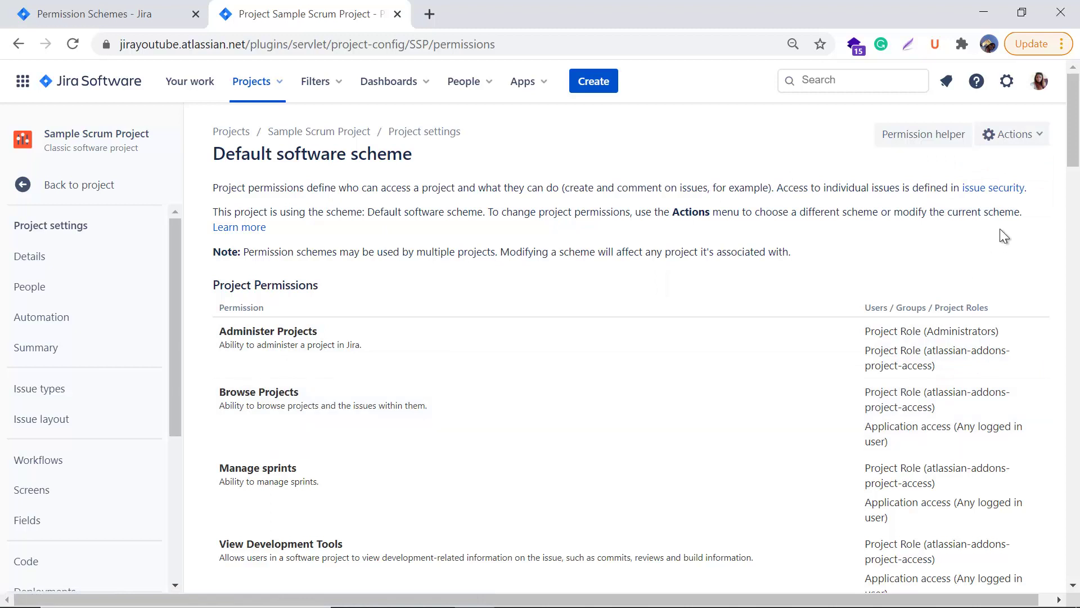
click(1013, 134)
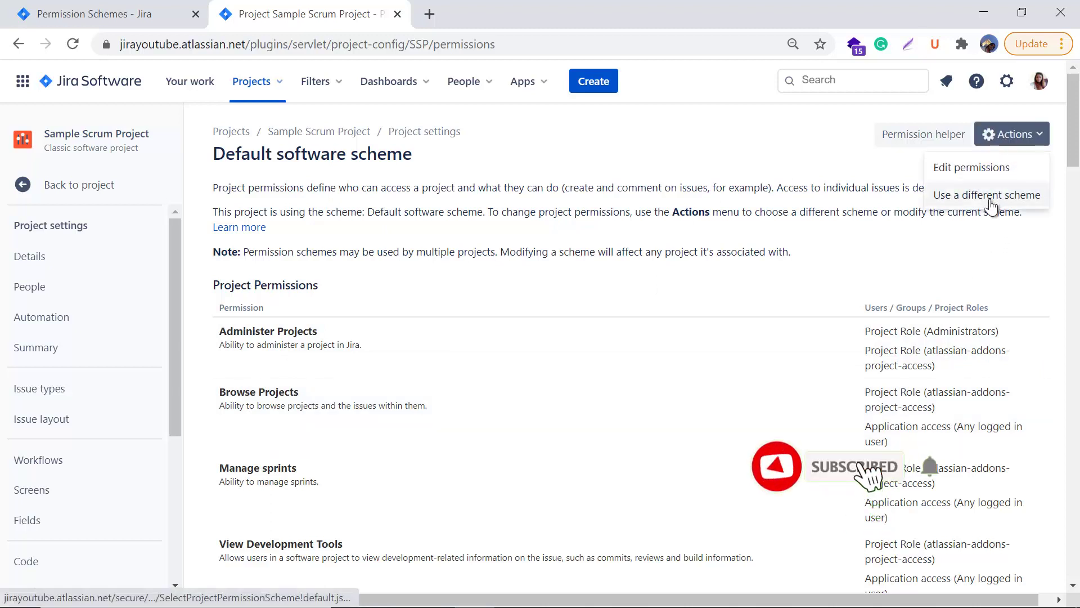
click(813, 150)
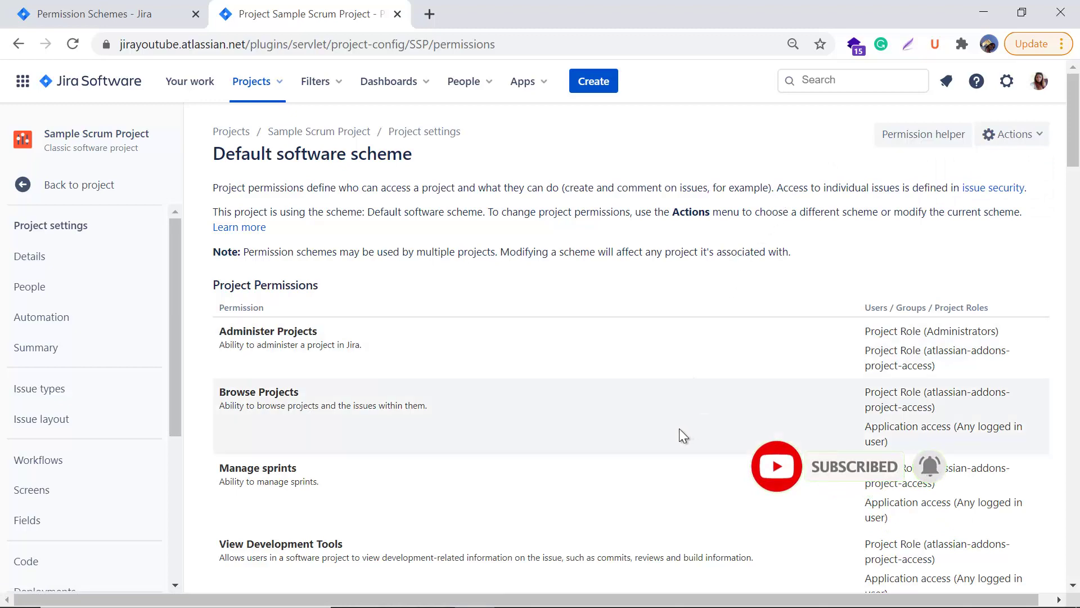
- Examine the project permissions of the scheme, especially View Development Tools
scroll(648, 420, down, 1)
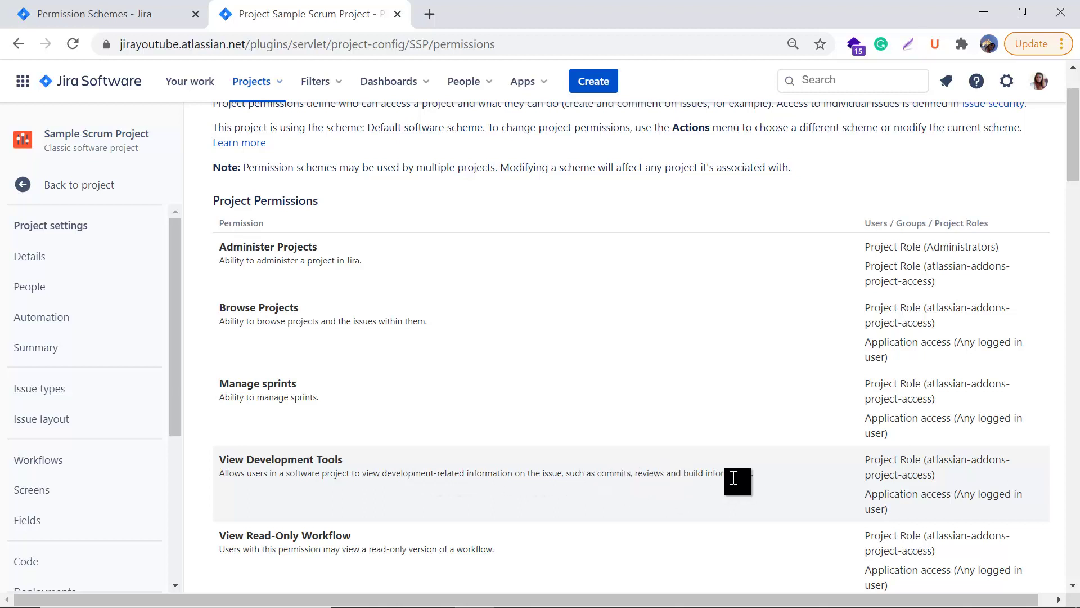
drag(265, 460, 349, 462)
click(352, 469)
scroll(457, 485, down, 3)
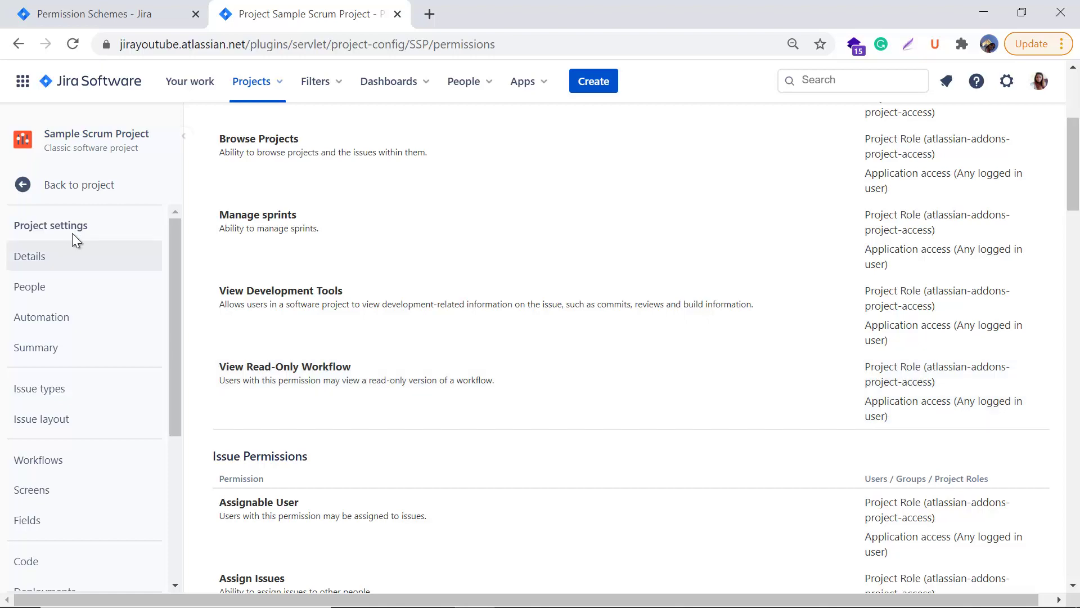
scroll(453, 329, up, 3)
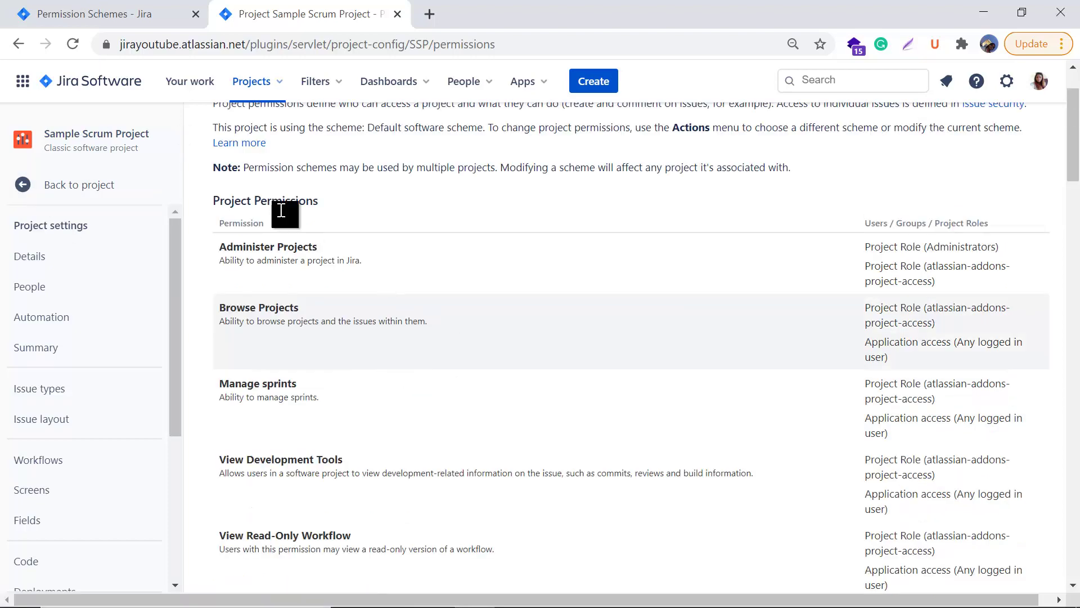
- Open the Sample Scrum Project board in another browser tab and switch to it, keeping the permissions page open
click(280, 93)
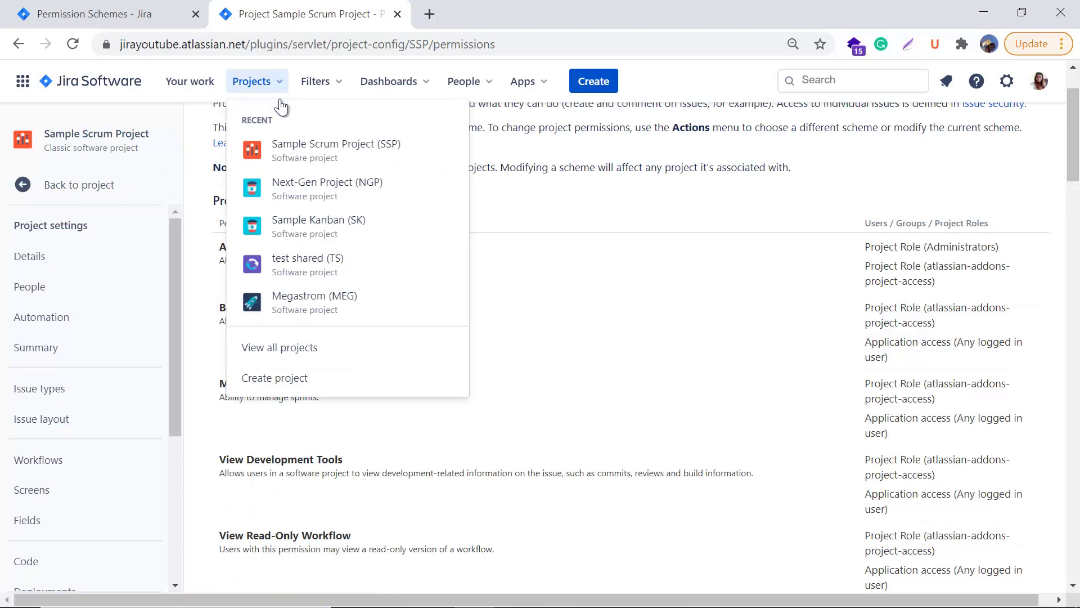
right_click(295, 143)
click(308, 152)
click(465, 12)
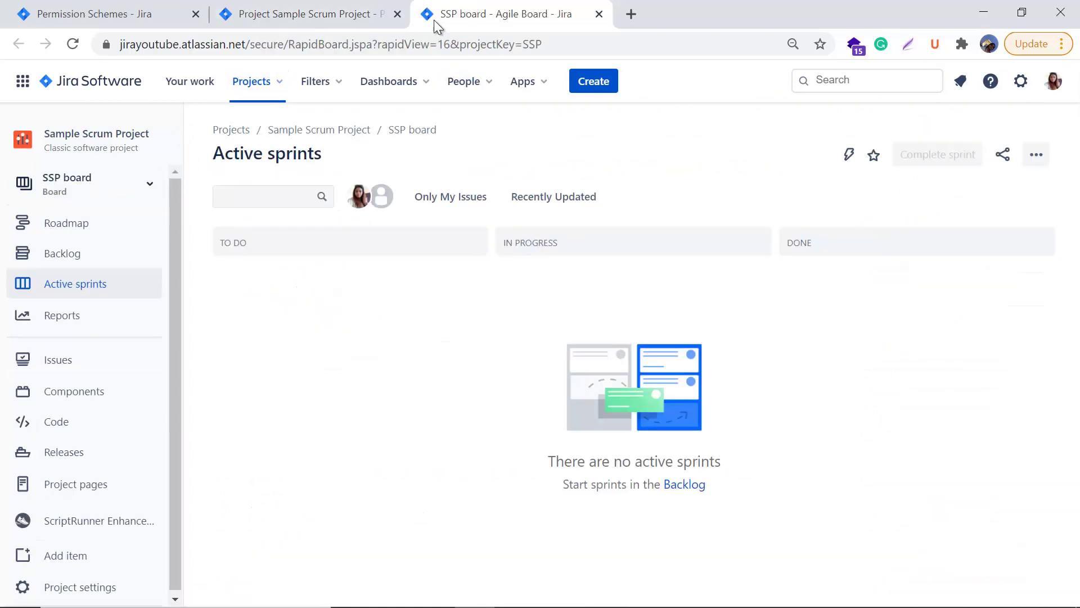
- Open the story1 issue from the project's issue list, view its workflow diagram, and close the diagram
click(66, 374)
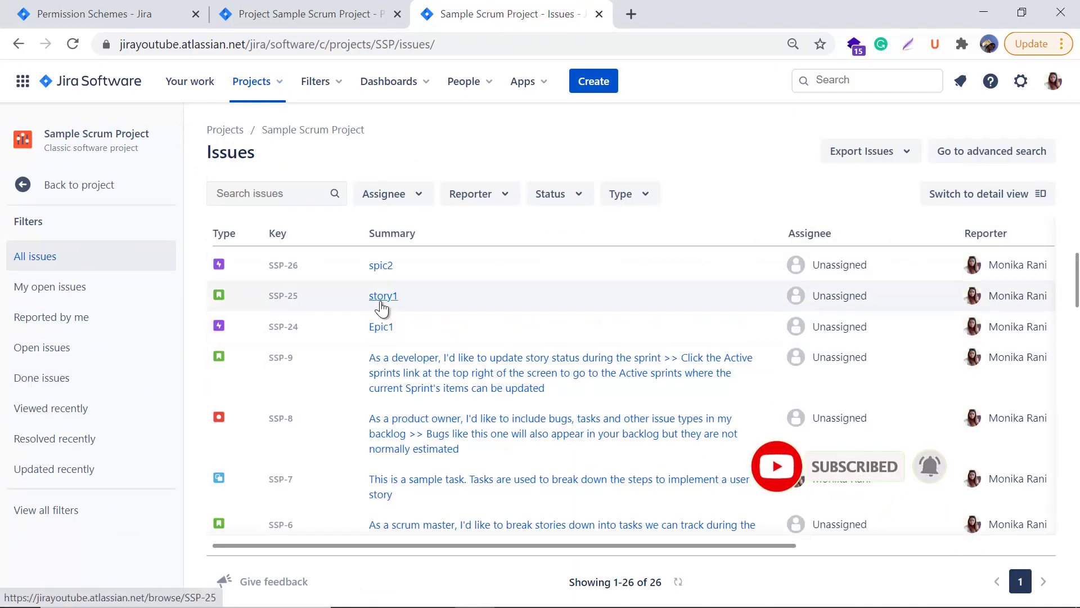
click(381, 302)
click(788, 171)
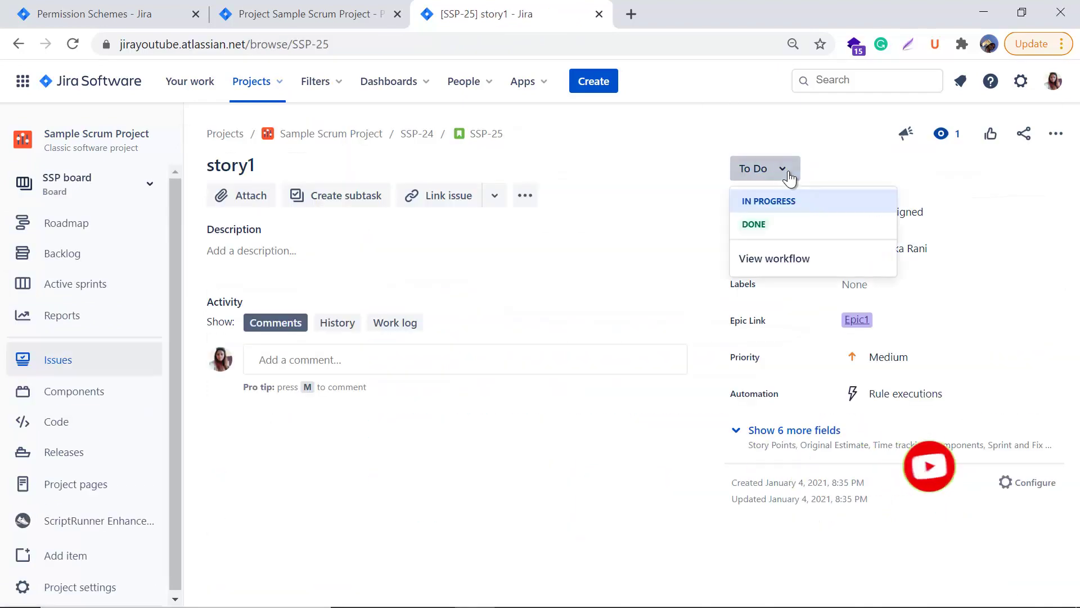
click(764, 260)
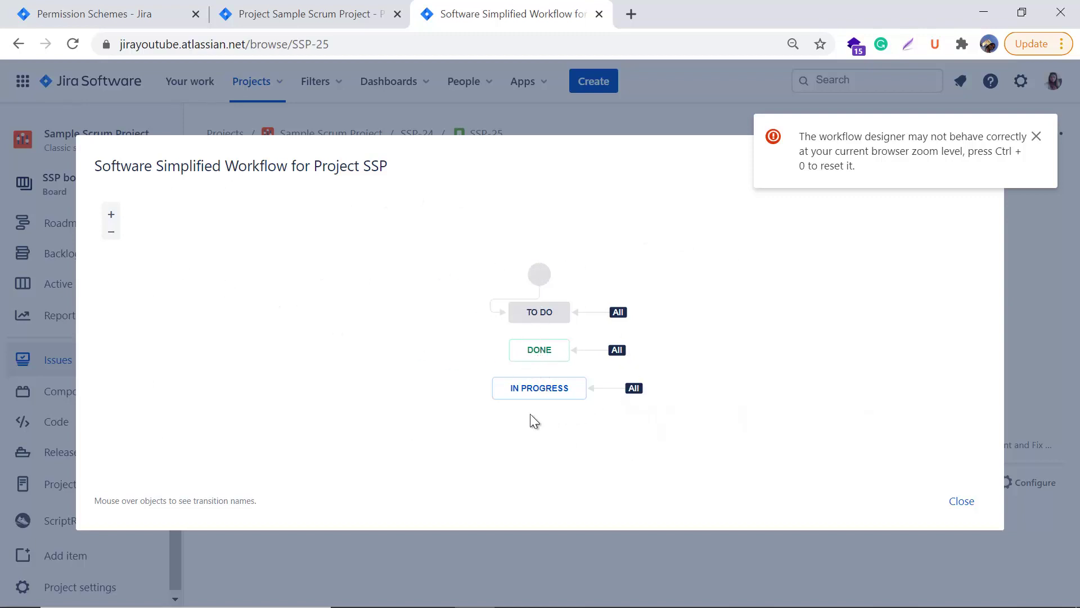
click(964, 502)
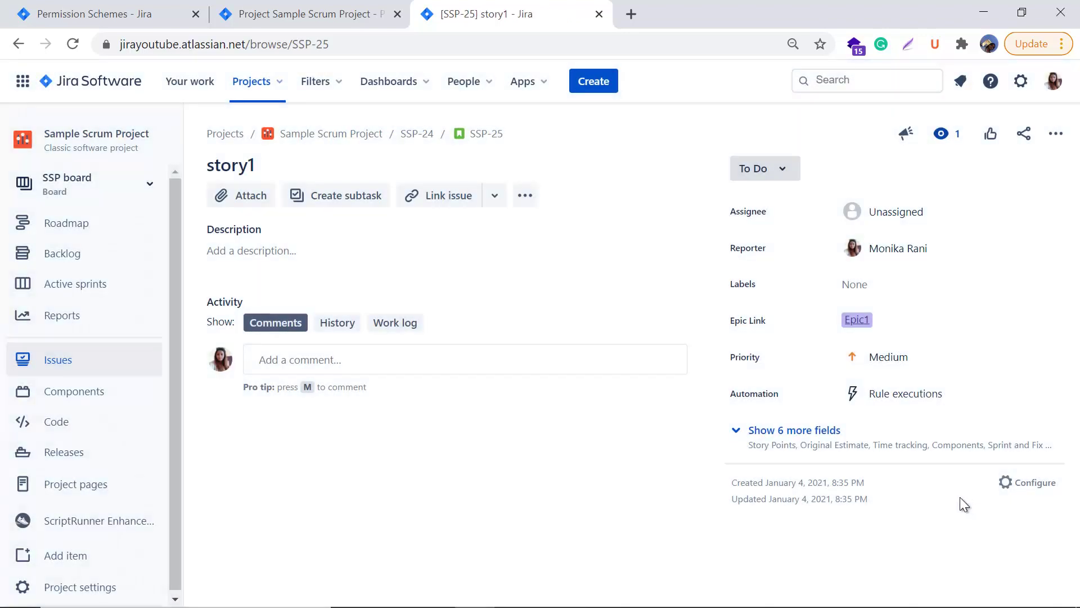
click(780, 178)
- Return to the project's permissions page and examine the View Read-Only Workflow permission
click(342, 6)
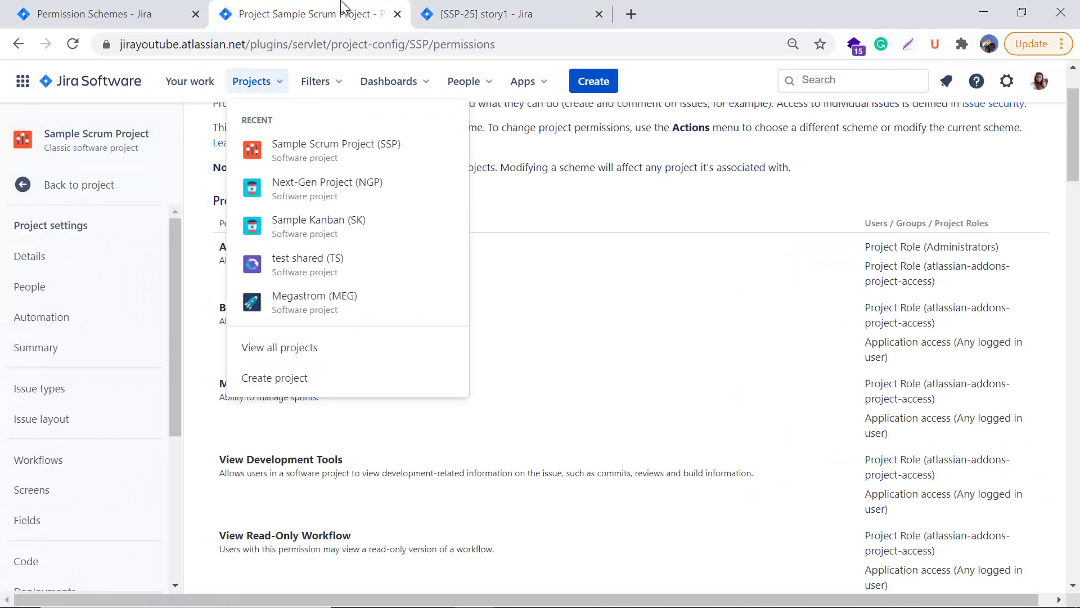
click(545, 555)
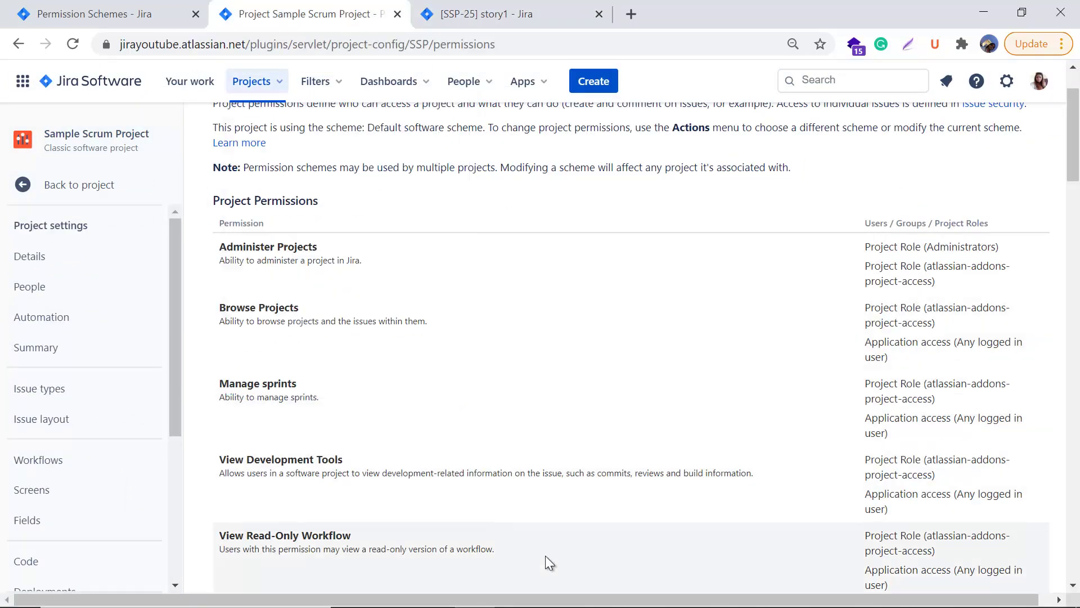
scroll(558, 553, down, 3)
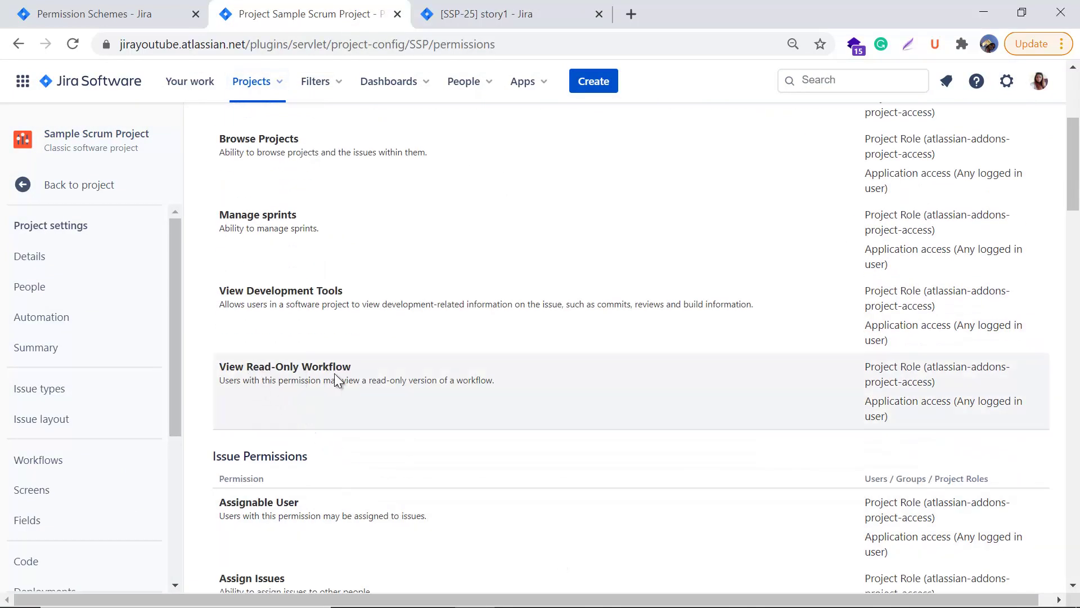
scroll(349, 376, up, 3)
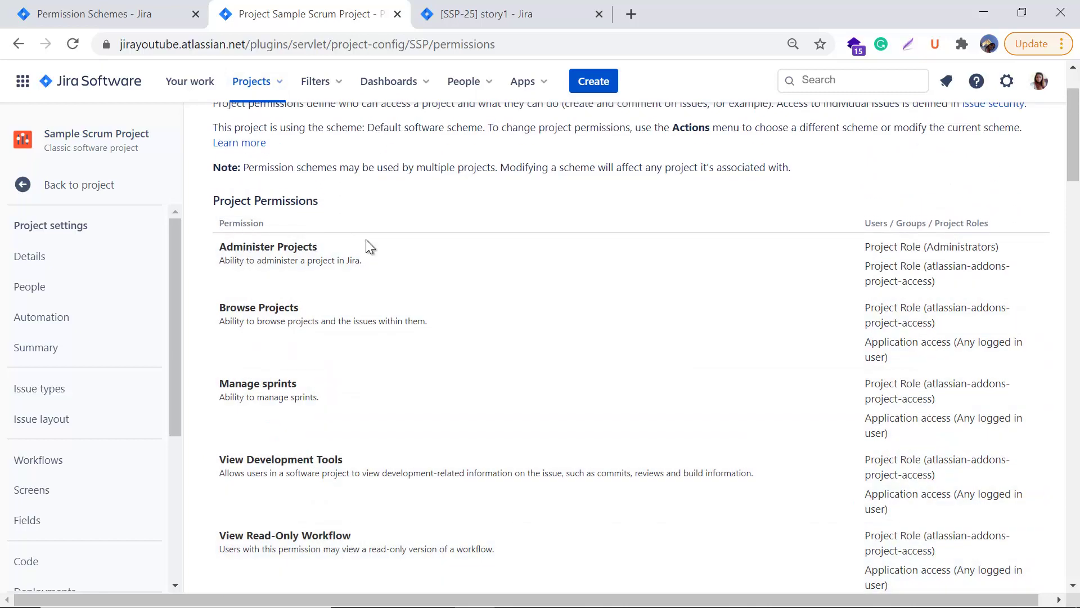
- Review the scheme's issue permissions from Assignable User through Transition Issues, including who may assign, close, edit and move issues
scroll(513, 366, down, 6)
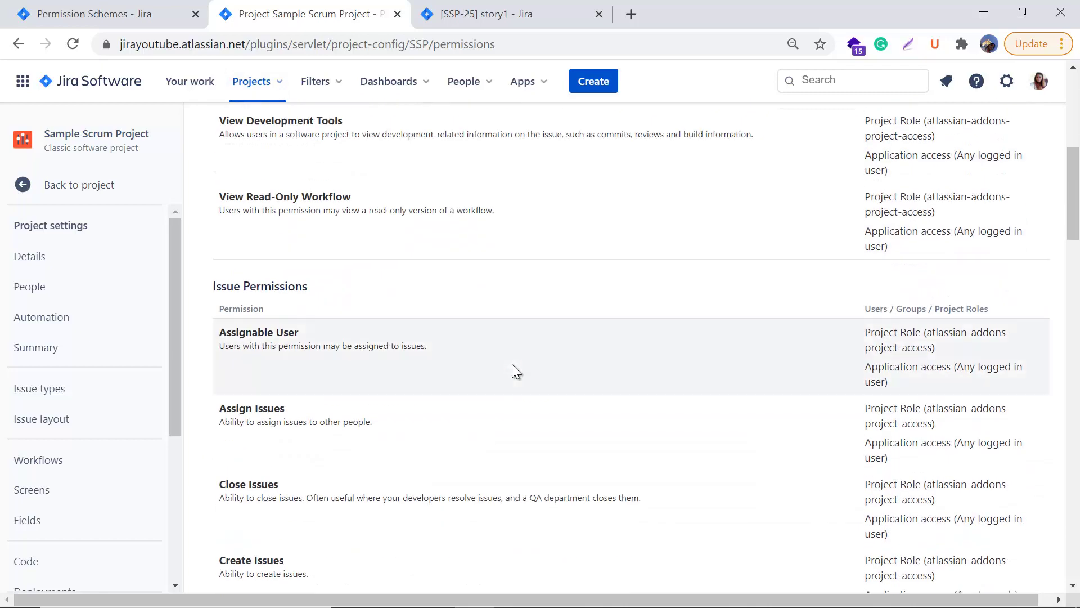
scroll(512, 363, down, 1)
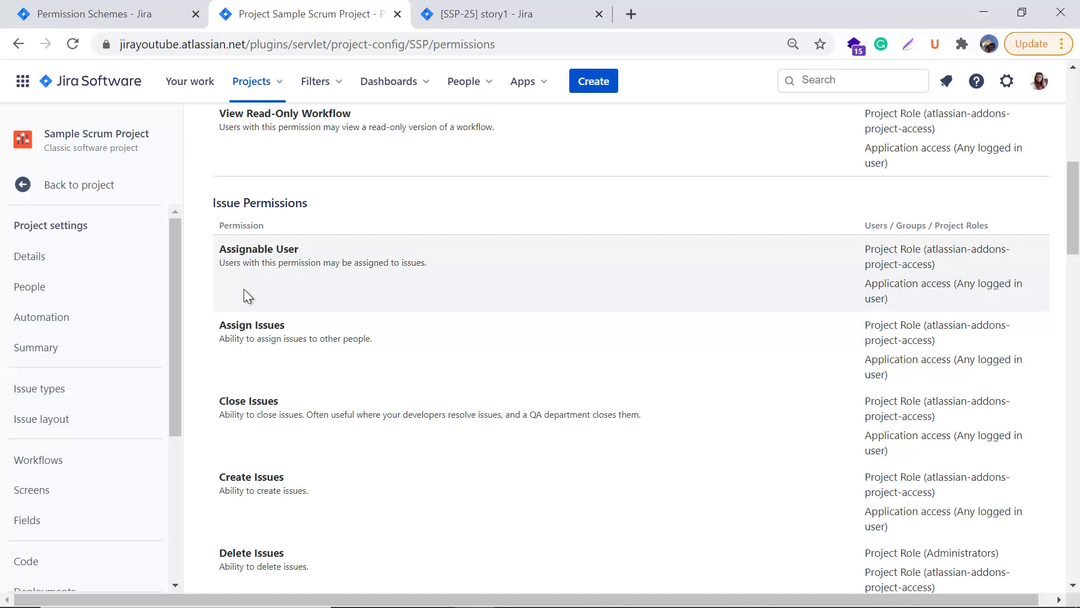
drag(245, 338, 373, 342)
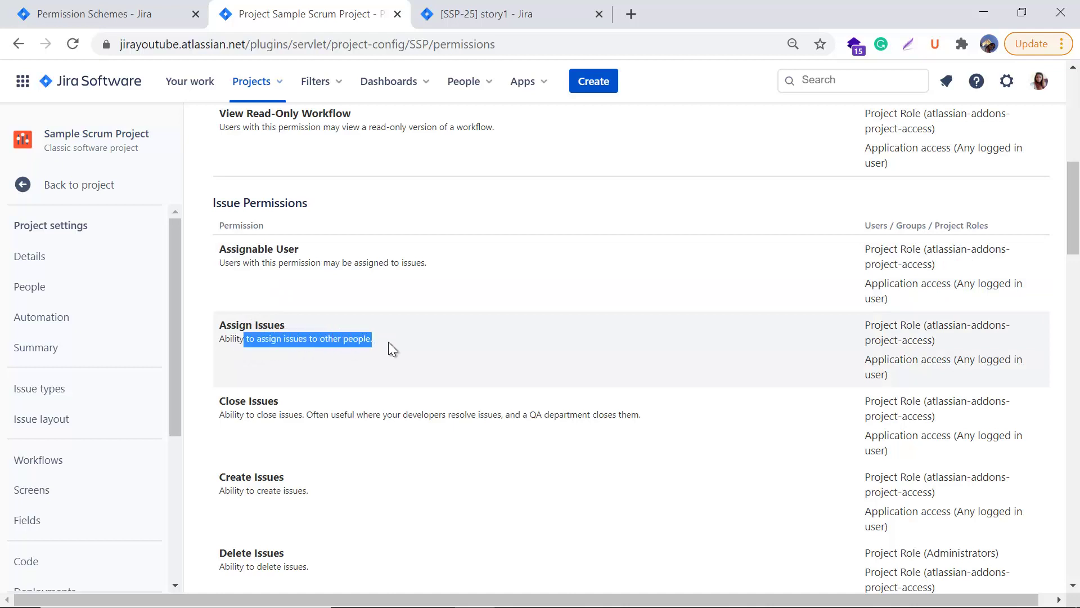
click(388, 342)
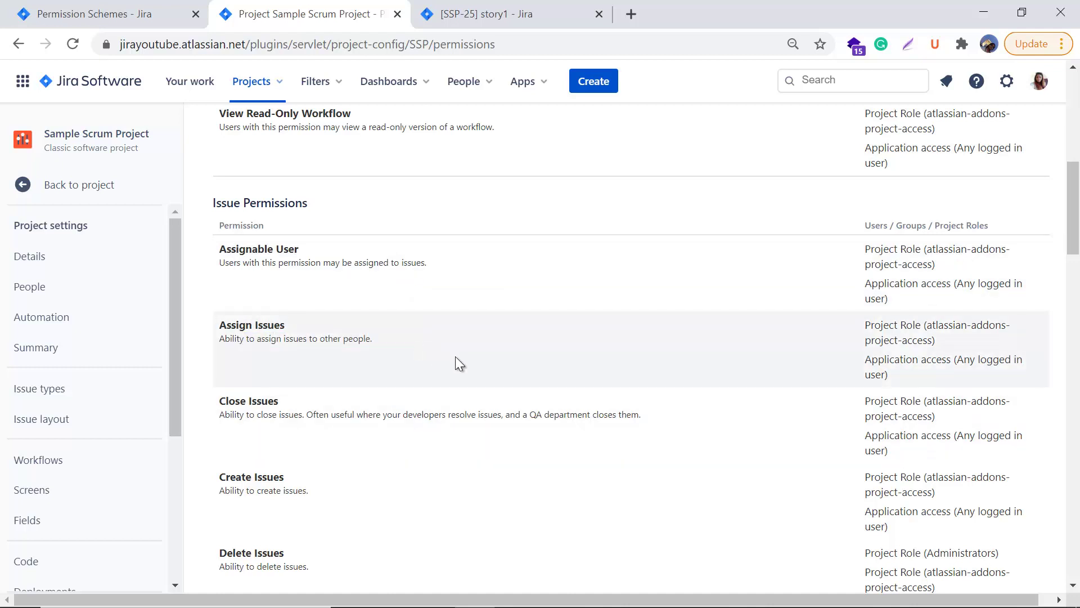
scroll(453, 359, down, 1)
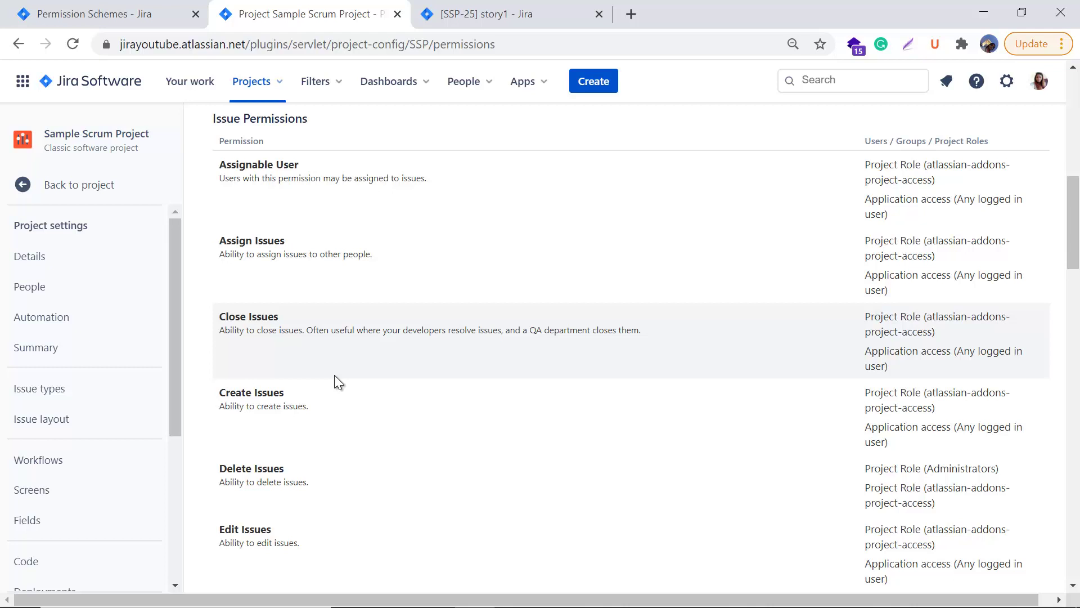
scroll(334, 375, down, 3)
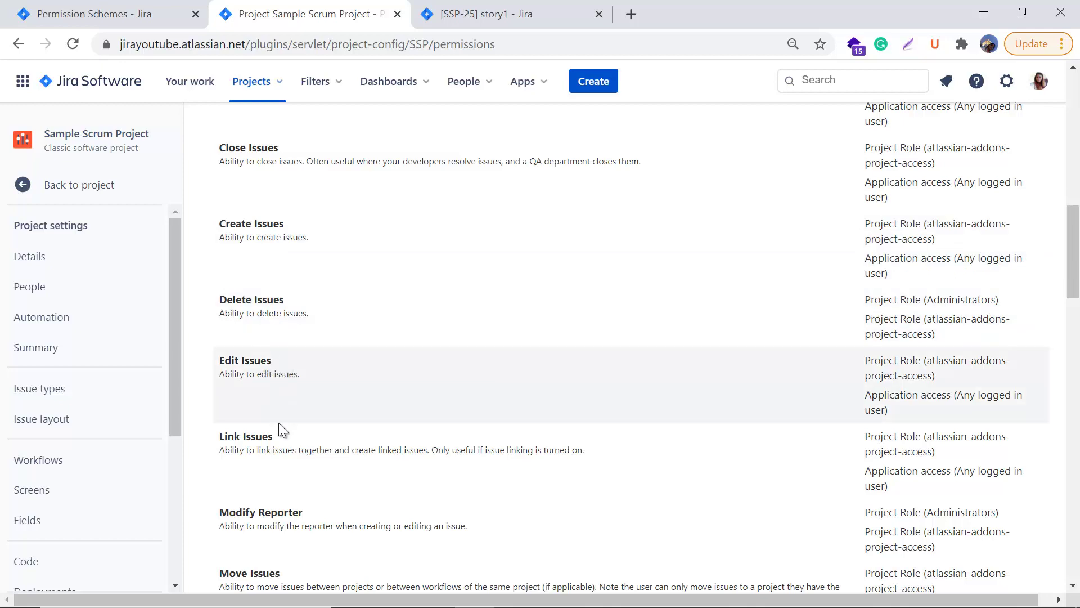
scroll(389, 453, down, 3)
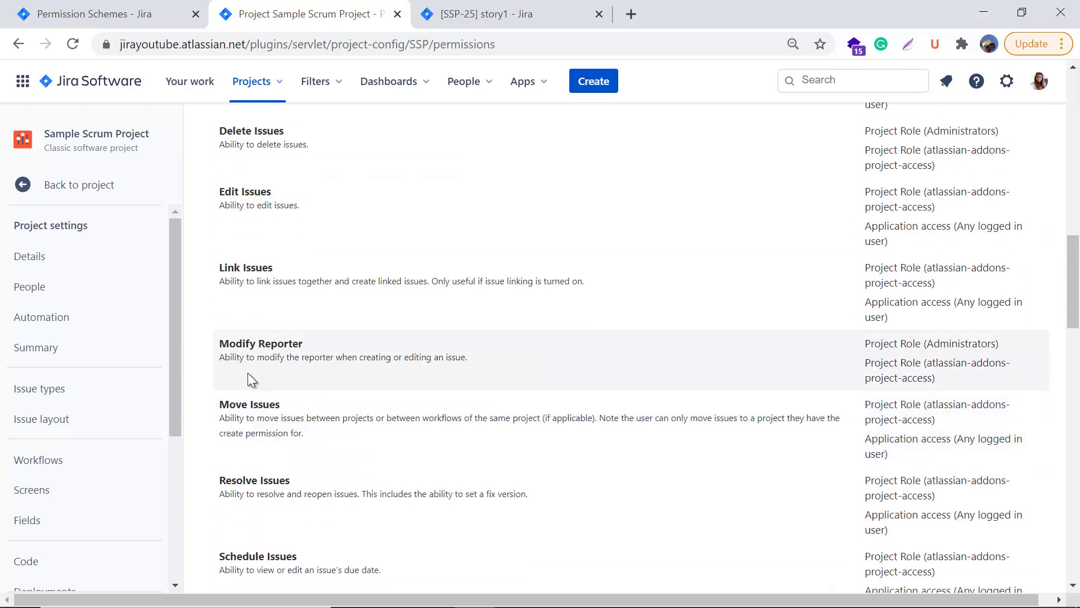
scroll(433, 376, down, 3)
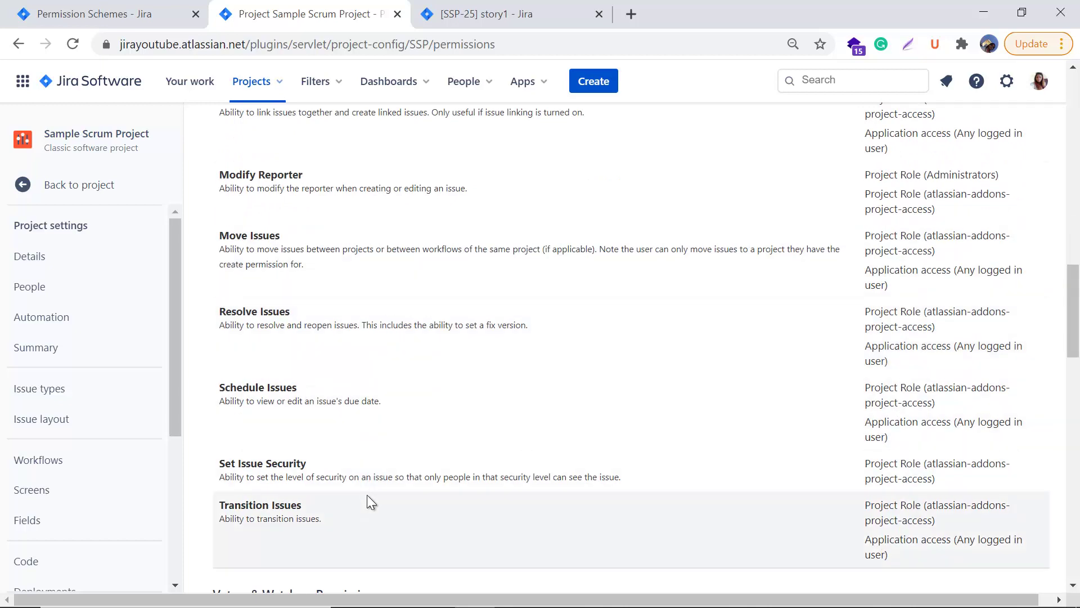
scroll(431, 370, down, 2)
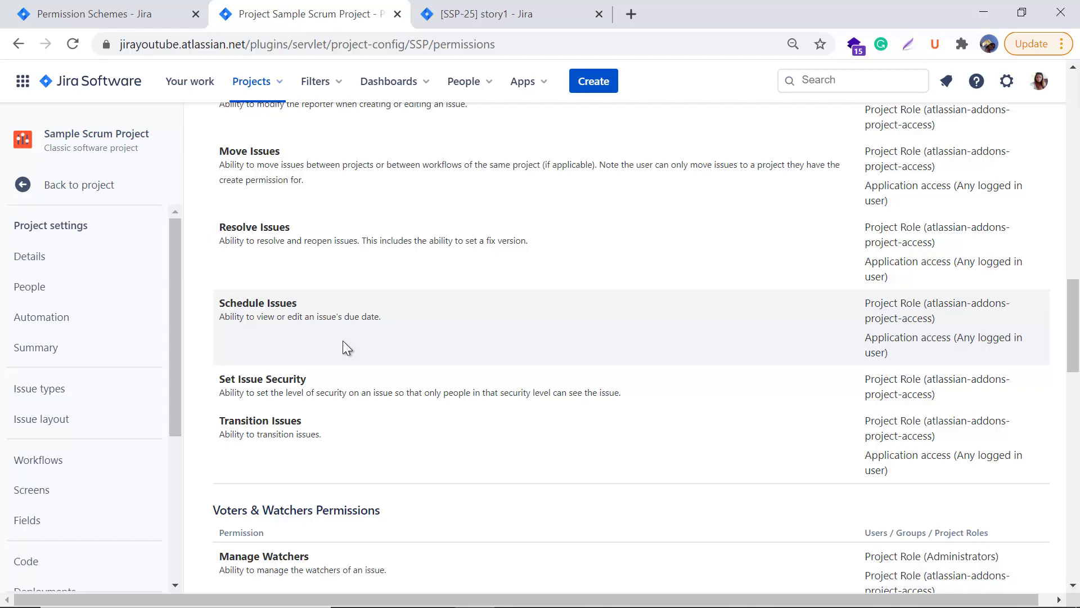
scroll(342, 340, up, 6)
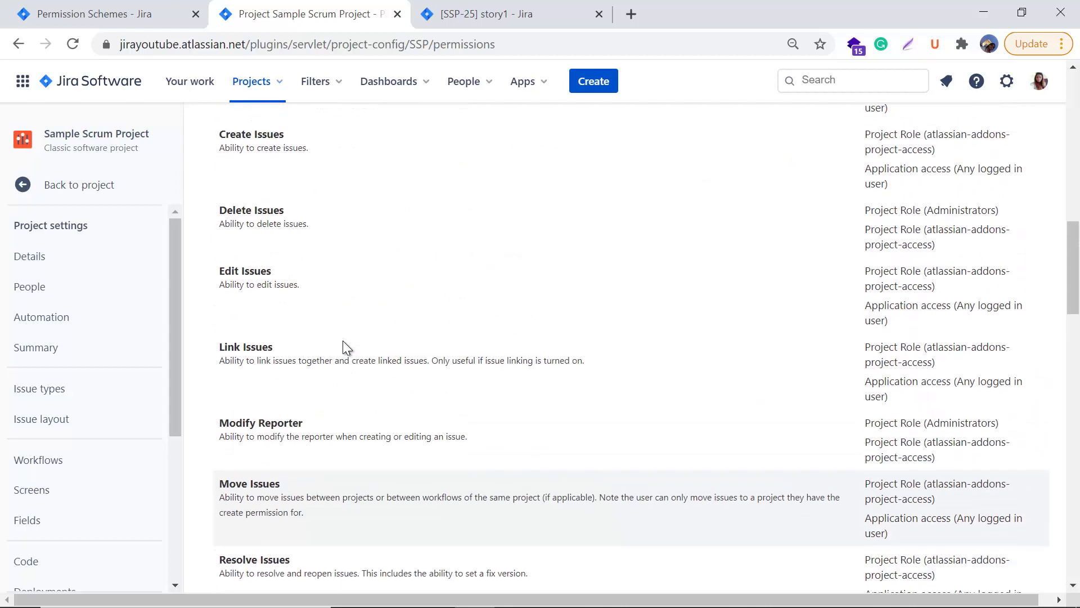
- Review who holds the voters and watchers, comments, attachments and time tracking permissions in the scheme
scroll(343, 340, down, 7)
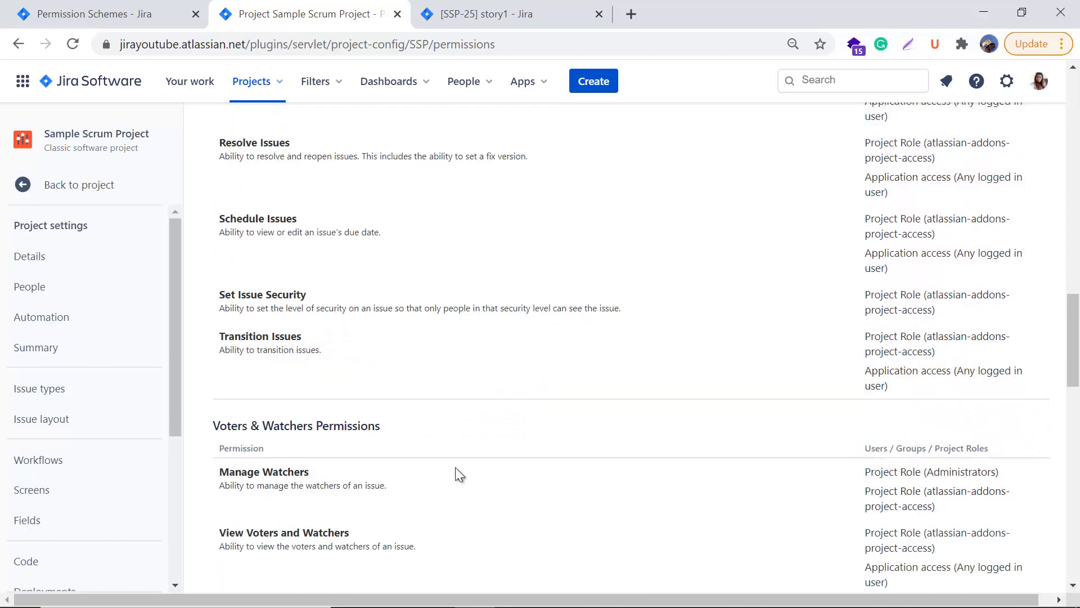
scroll(613, 505, down, 3)
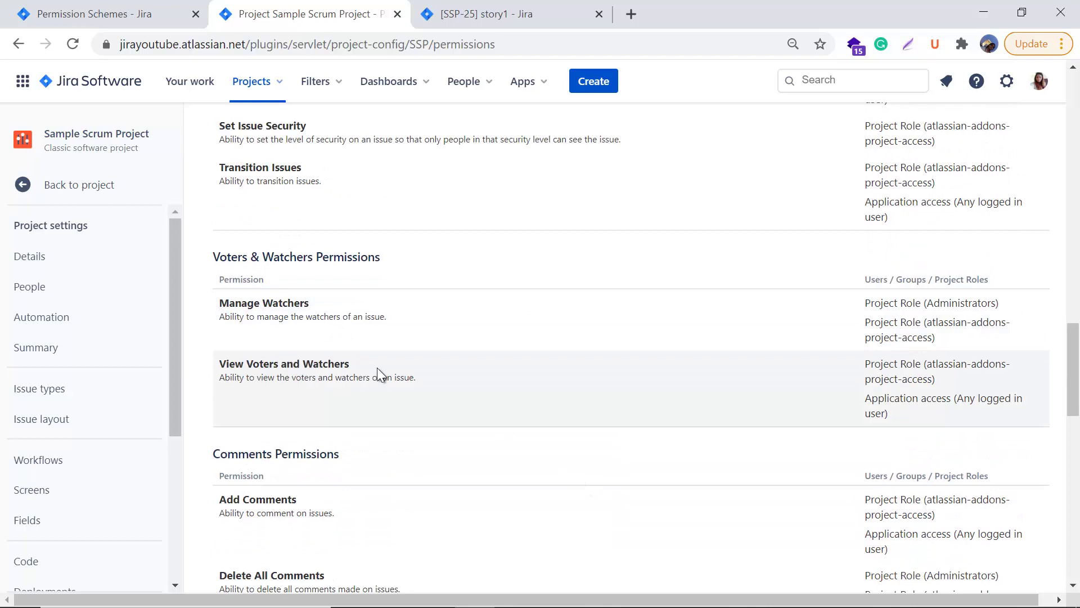
scroll(531, 407, down, 5)
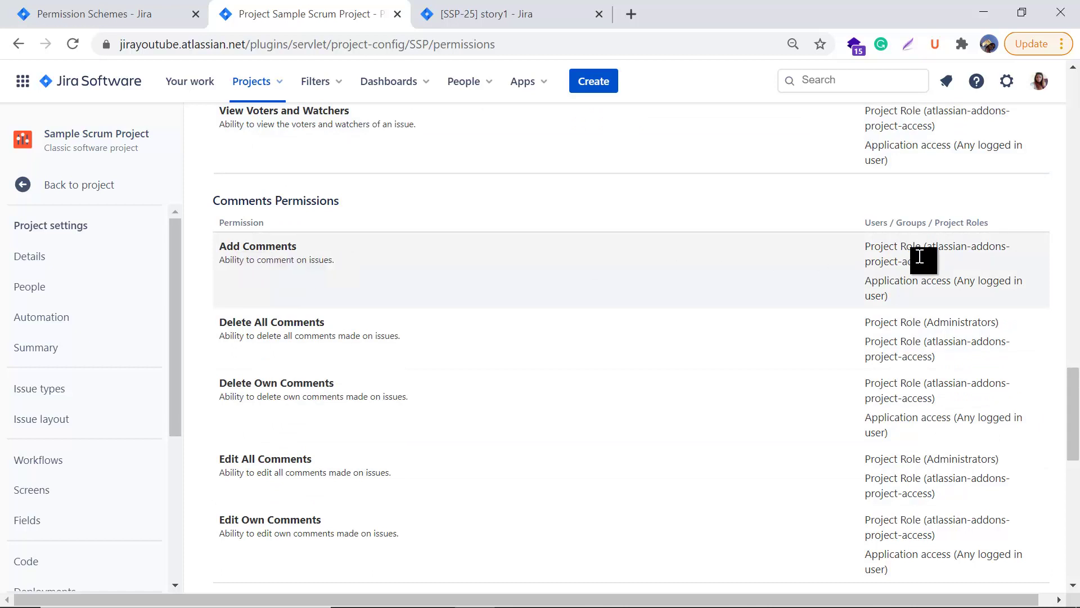
scroll(920, 256, down, 3)
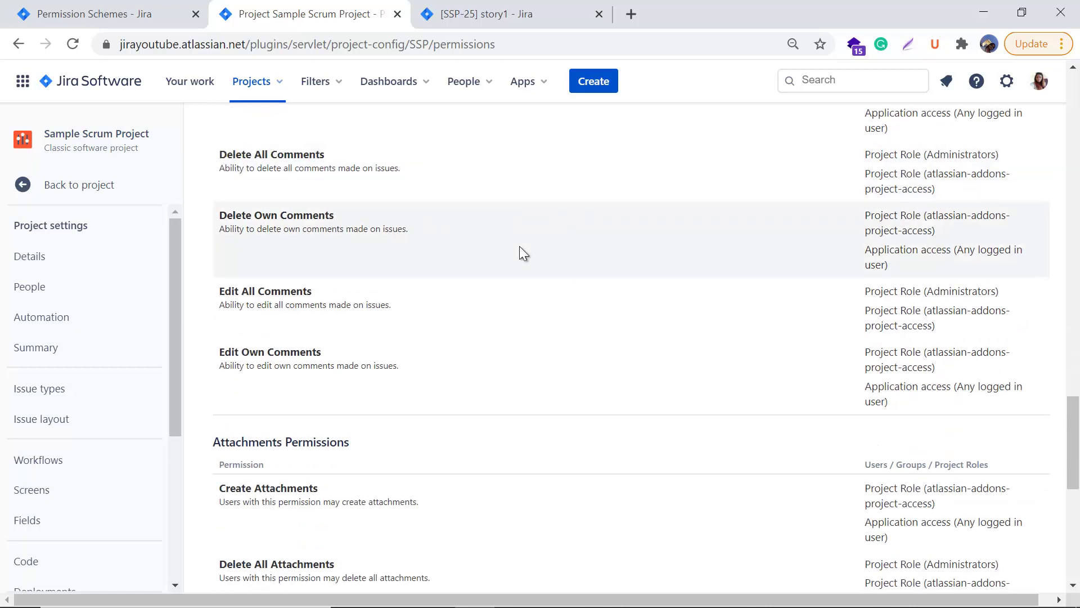
scroll(518, 245, up, 2)
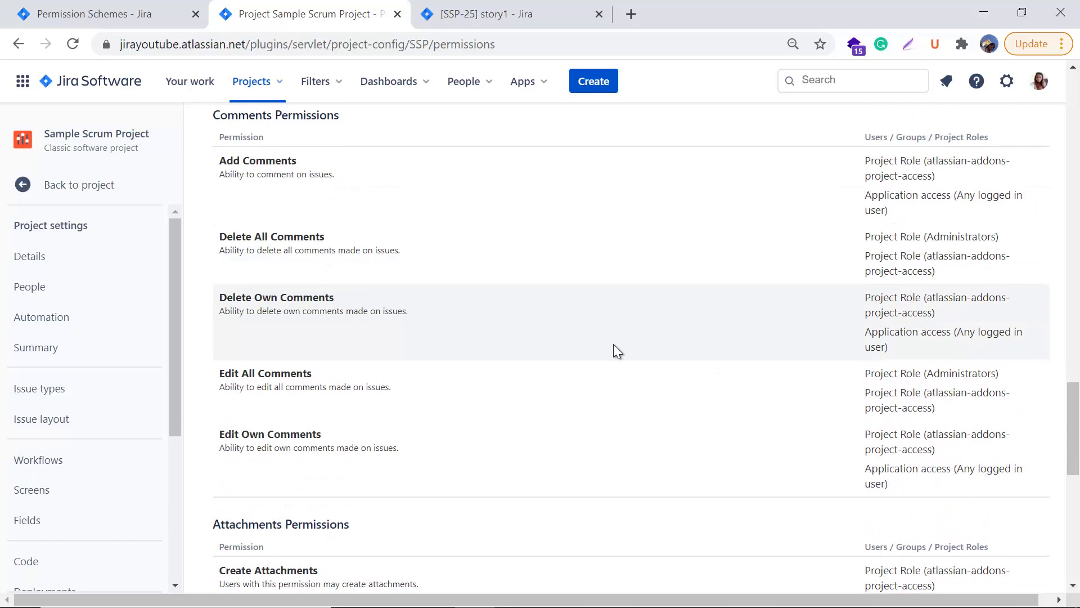
scroll(615, 352, down, 5)
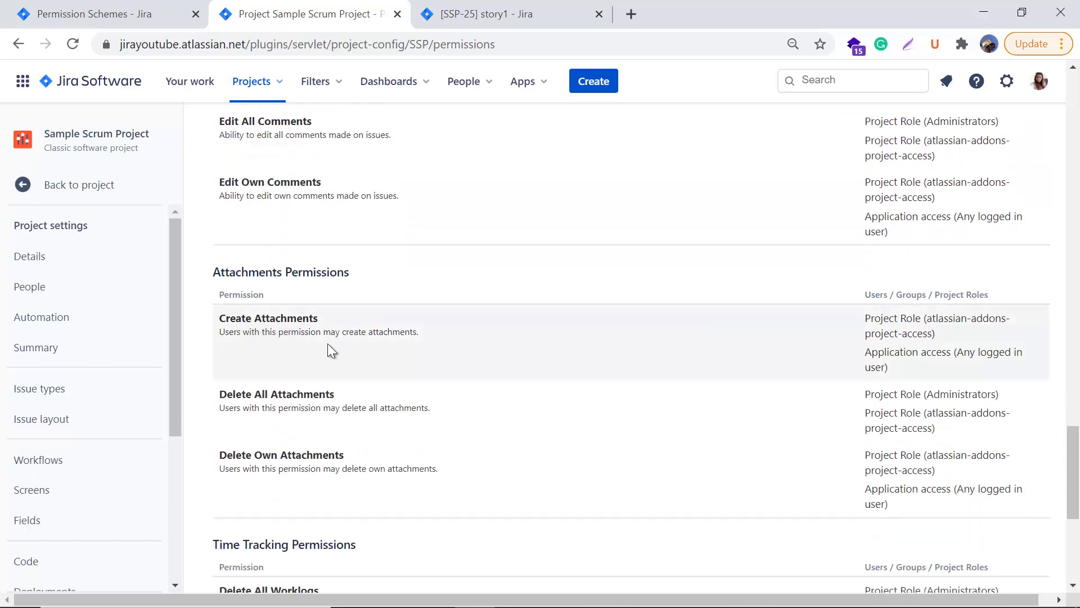
scroll(611, 356, down, 5)
scroll(611, 356, down, 2)
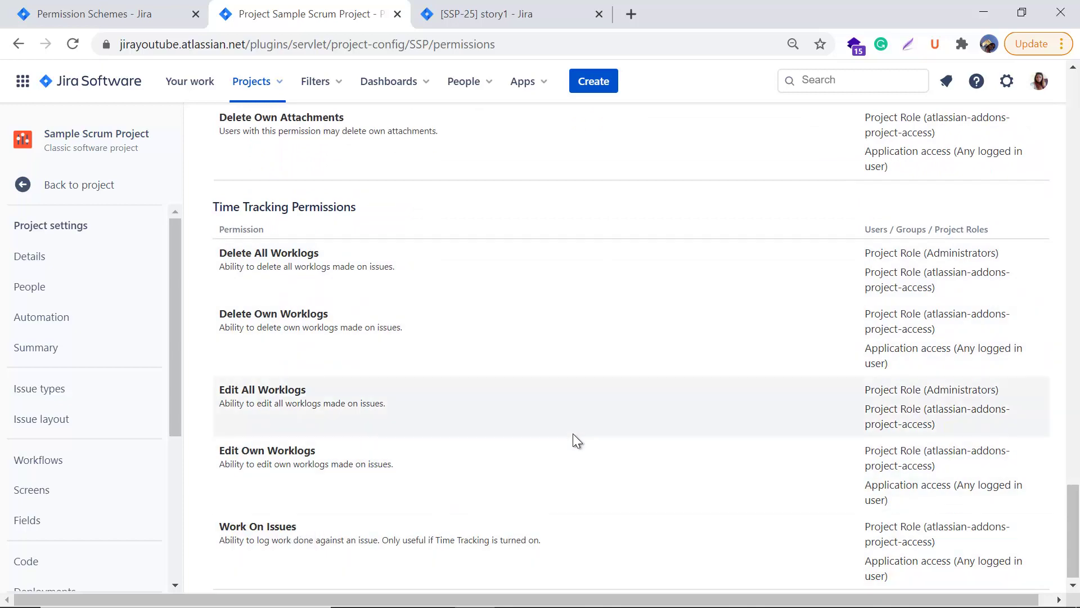
scroll(572, 433, down, 1)
- Open the Default software scheme for editing its permissions and bring its project permissions into view
scroll(572, 434, up, 11)
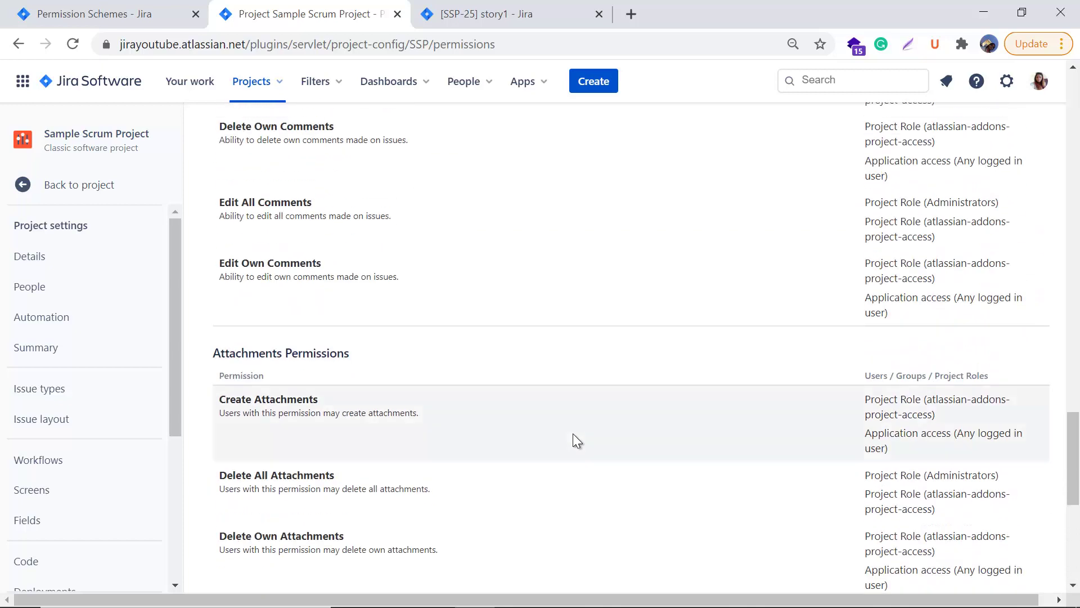
scroll(573, 434, up, 20)
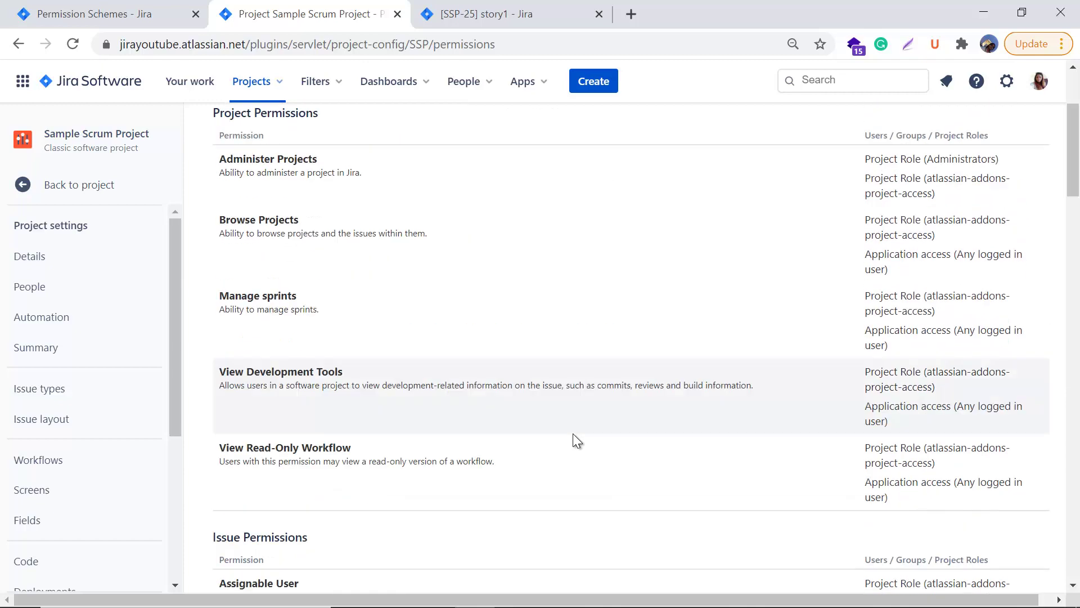
scroll(573, 439, up, 3)
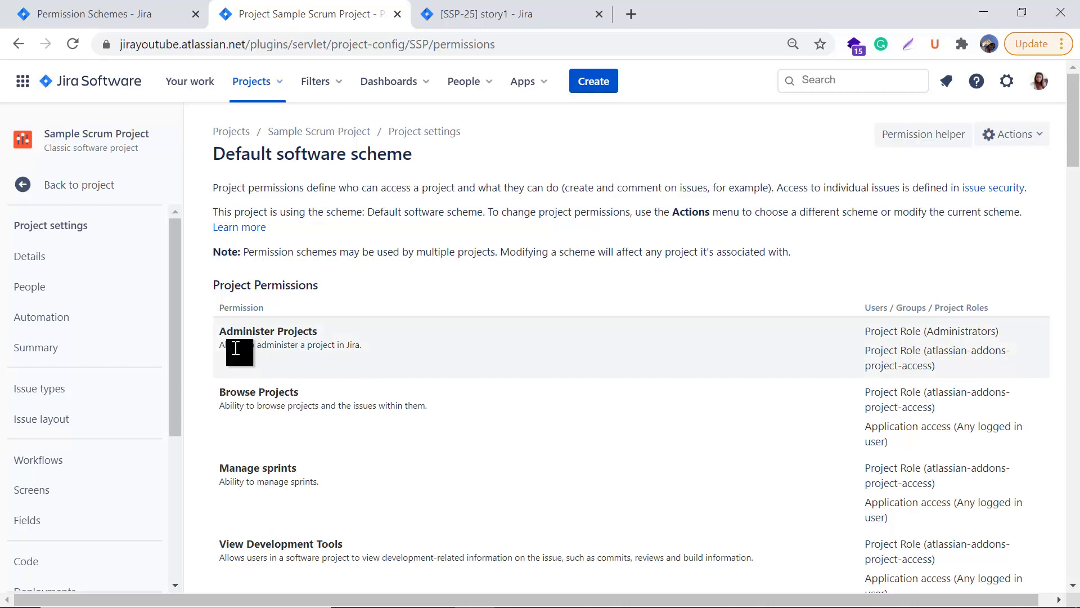
drag(231, 346, 283, 333)
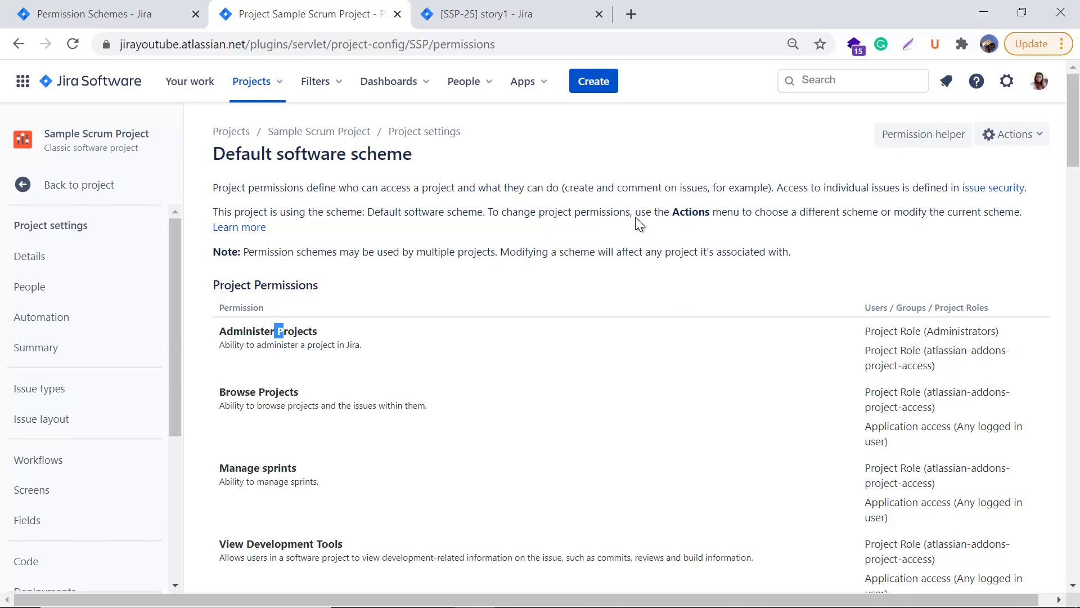
click(1041, 140)
click(1007, 168)
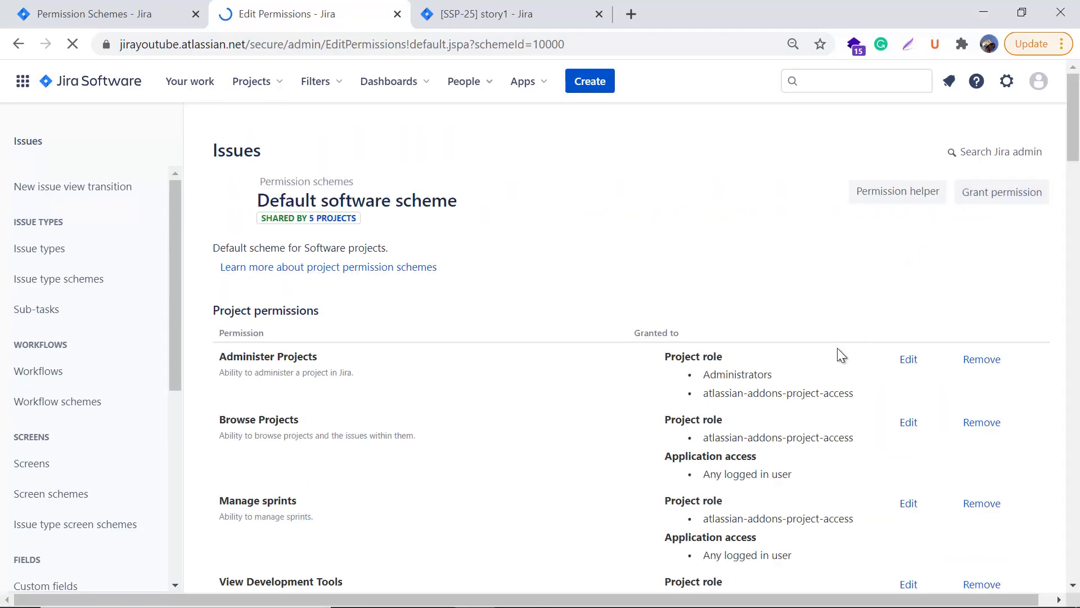
scroll(781, 509, down, 4)
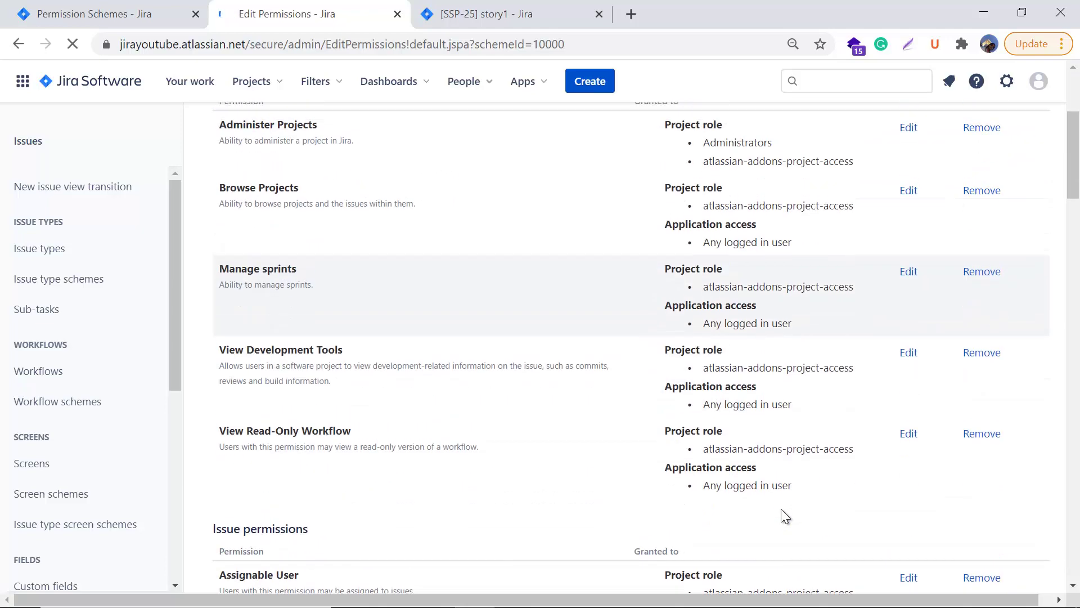
scroll(862, 205, up, 3)
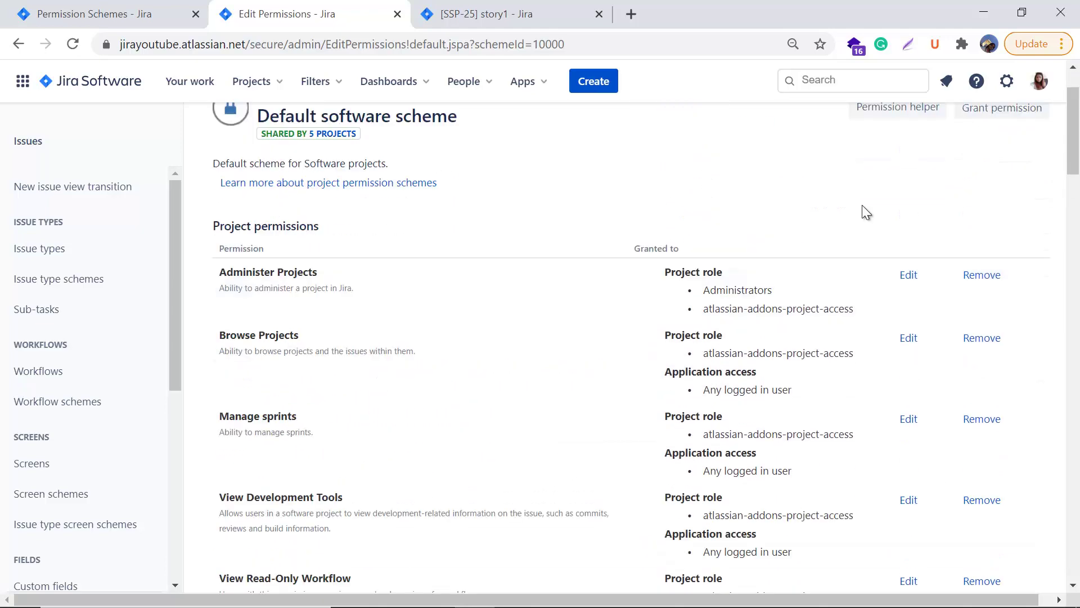
- Grant the Administer Projects permission to the jira-core-users group
click(912, 282)
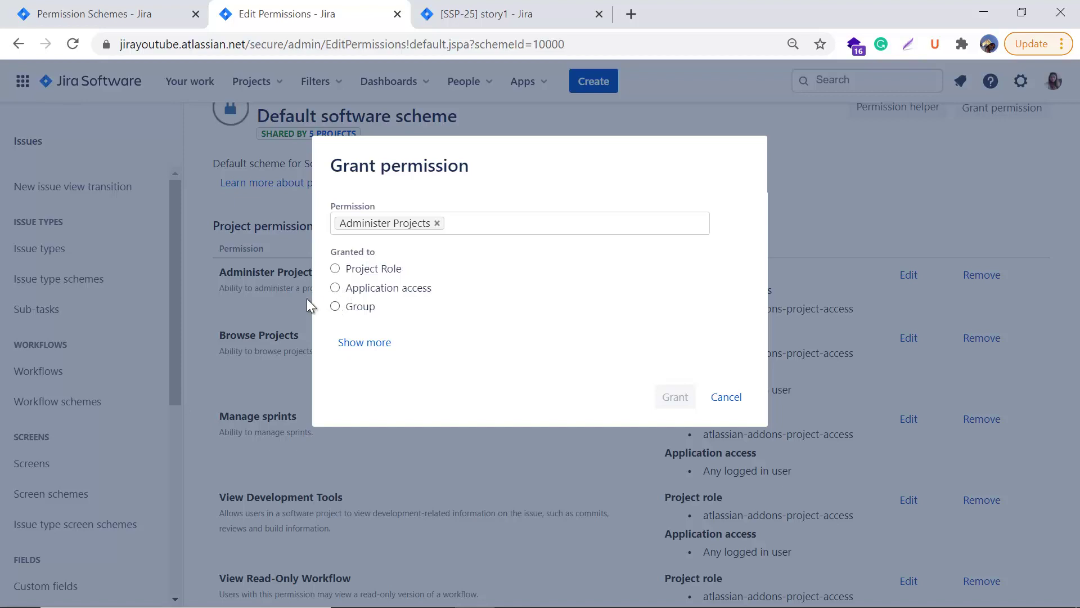
click(336, 307)
click(422, 337)
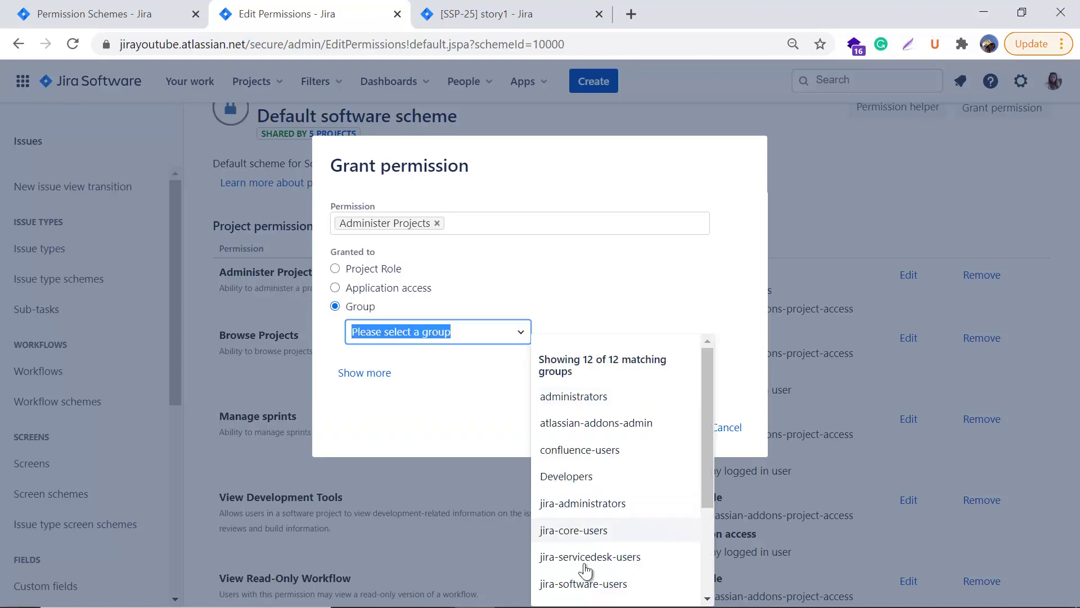
click(586, 531)
click(675, 430)
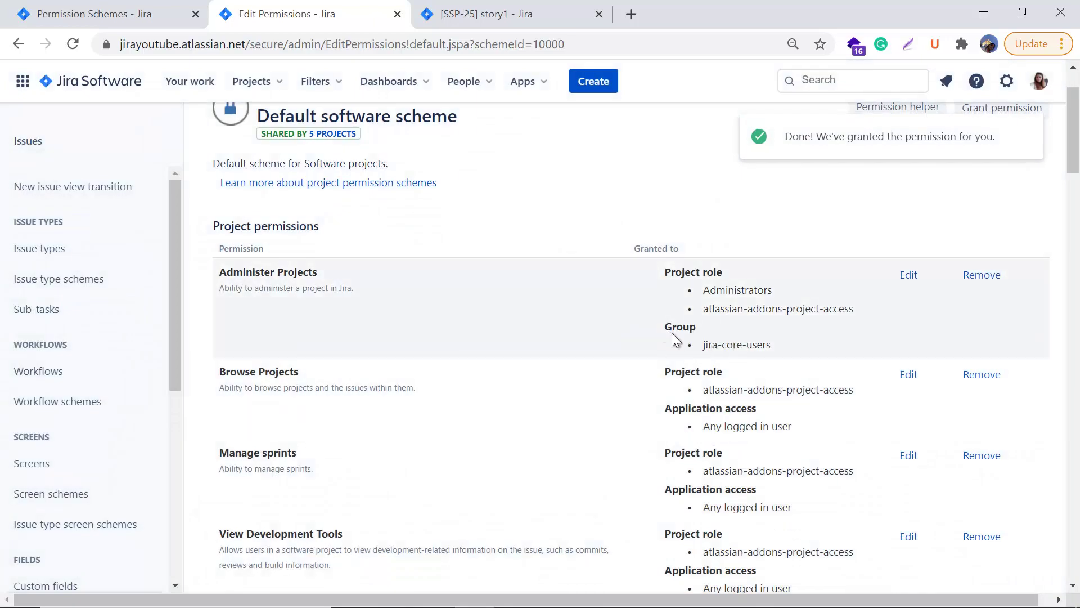
- Remove the Administer Projects permission from the jira-core-users group
drag(246, 276, 338, 280)
click(481, 241)
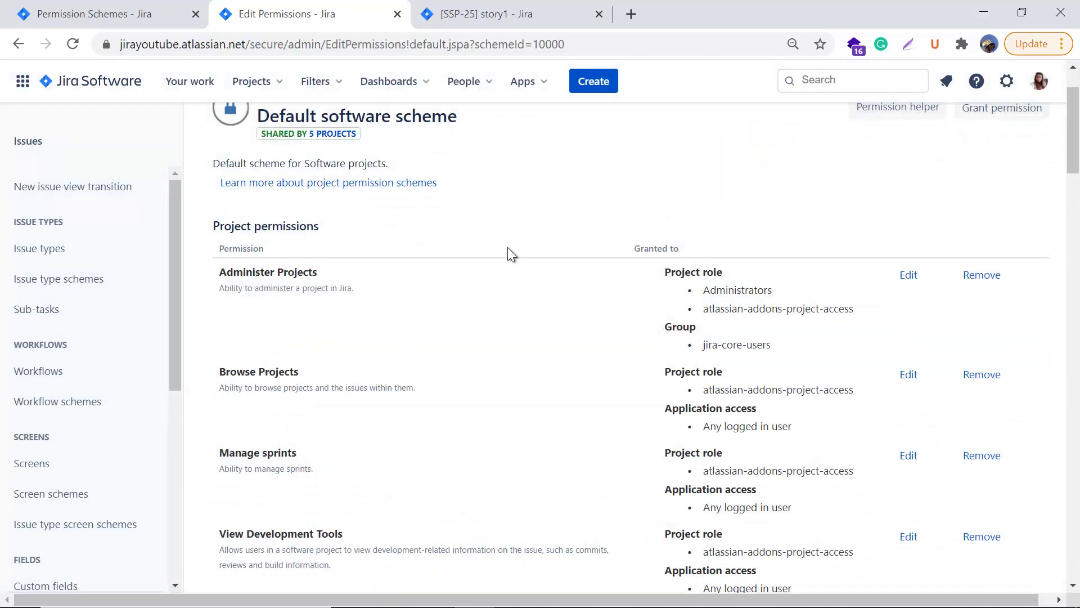
click(985, 275)
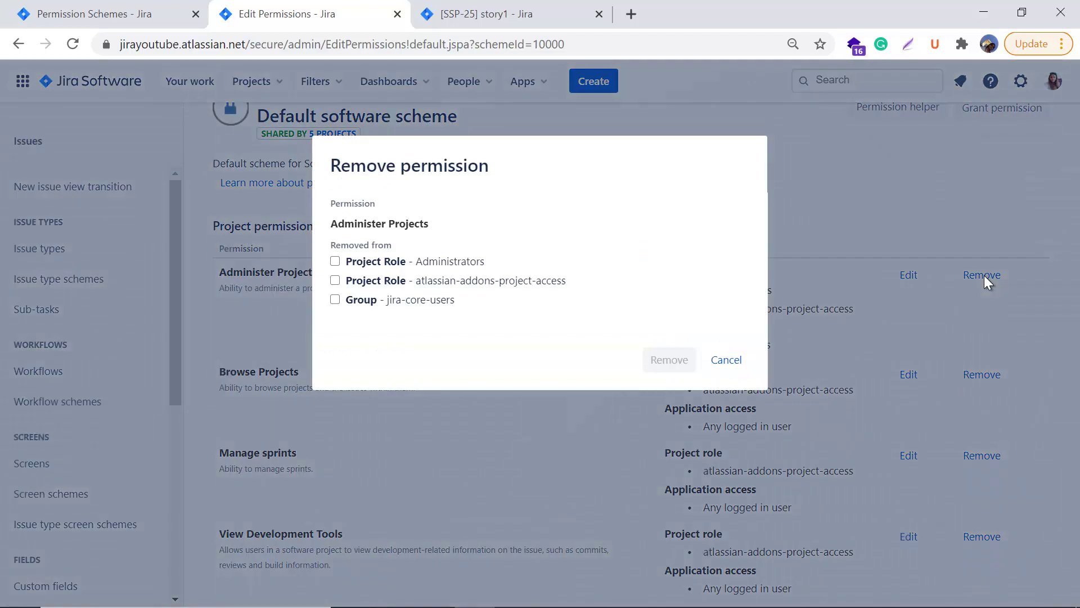
click(335, 300)
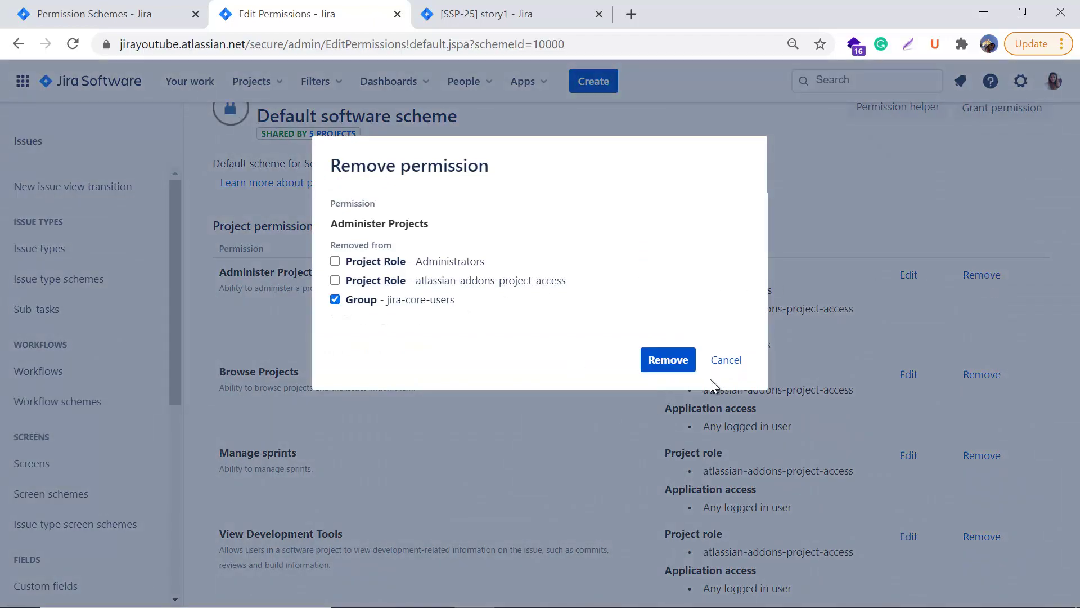
click(682, 363)
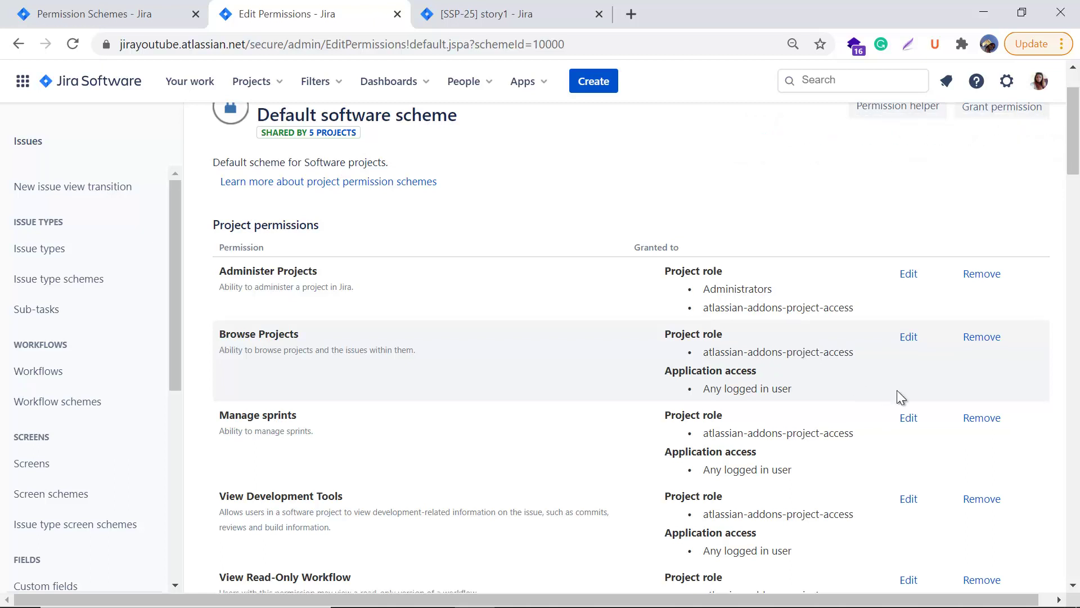
- Examine the full list of grantee types available for the Browse Projects permission and close it without granting anything
scroll(897, 390, down, 1)
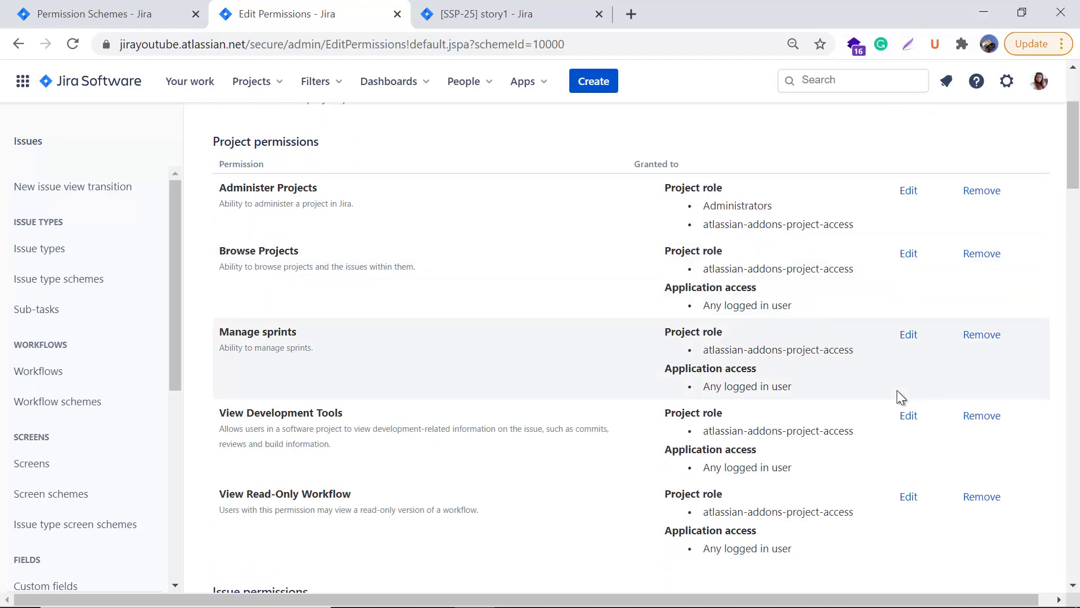
scroll(897, 390, up, 1)
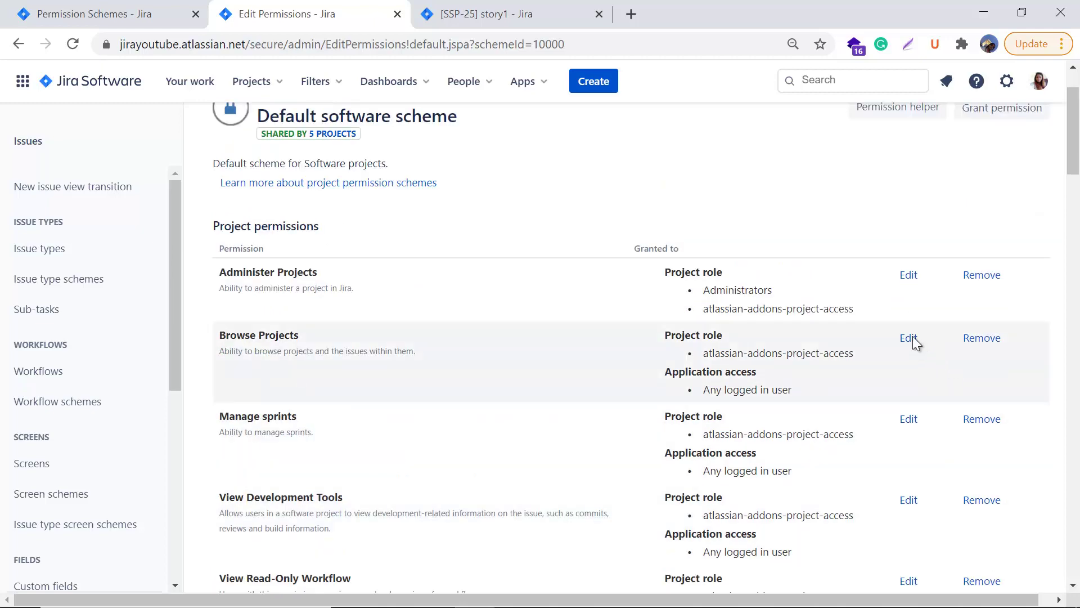
click(909, 338)
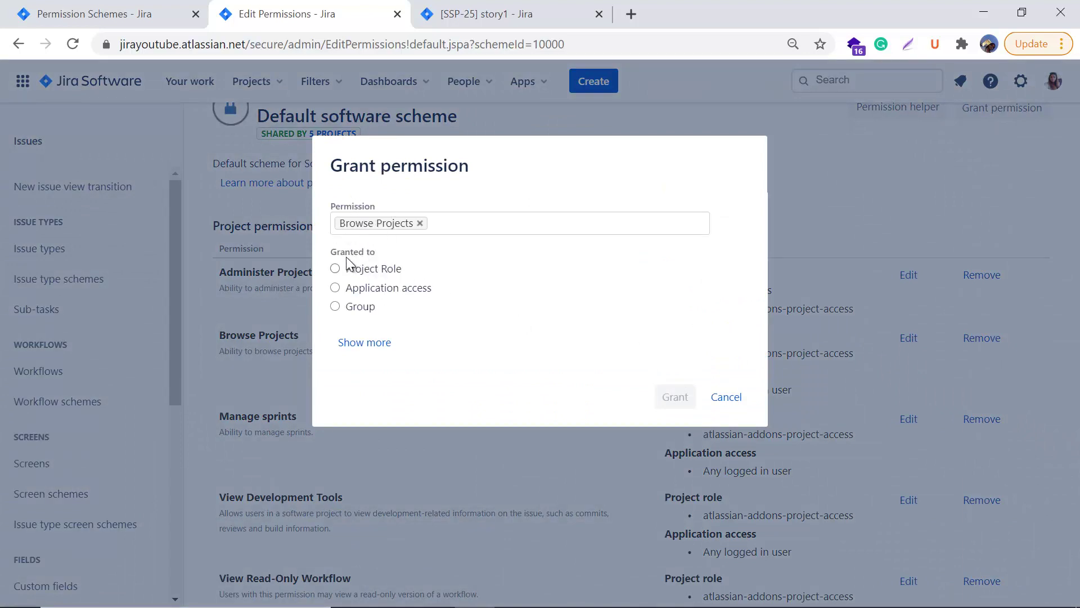
click(372, 343)
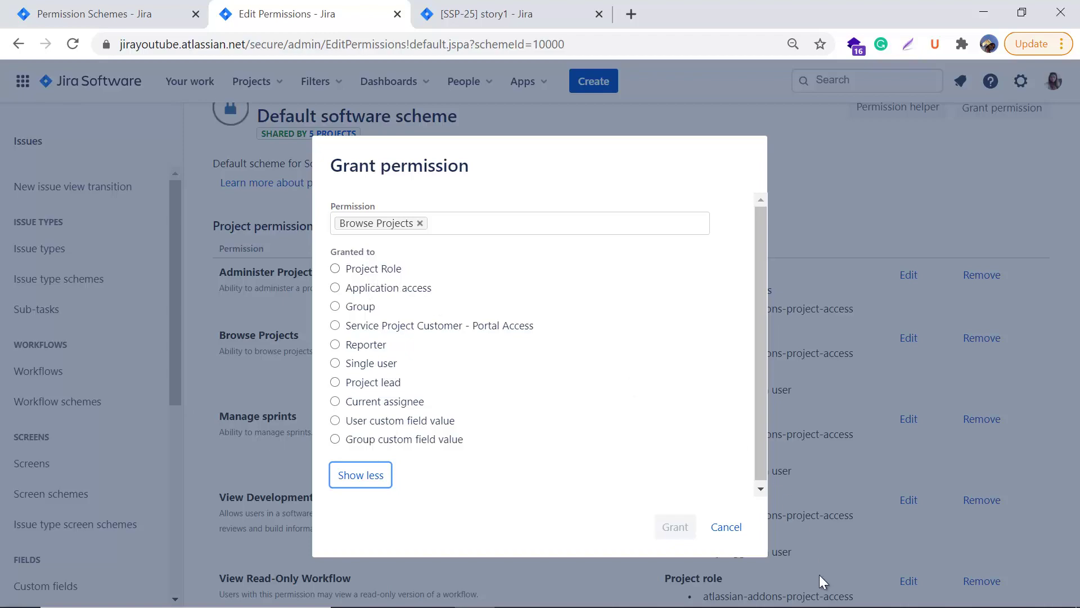
click(726, 527)
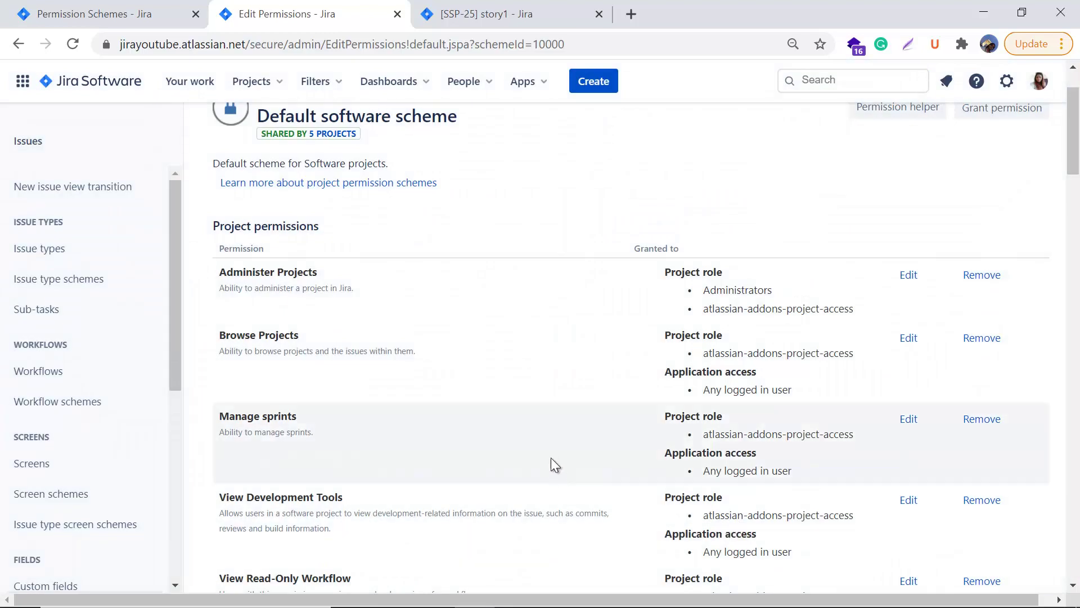
- Grant the Administer Projects permission in the Default software scheme to the Developers project role
scroll(552, 448, down, 8)
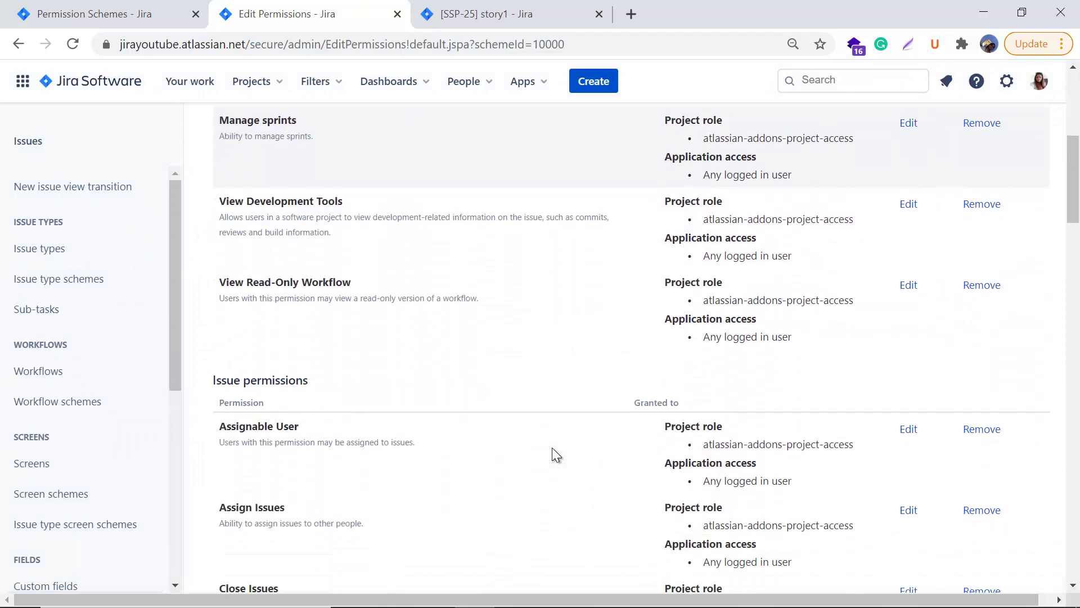
scroll(552, 448, down, 5)
scroll(552, 448, up, 13)
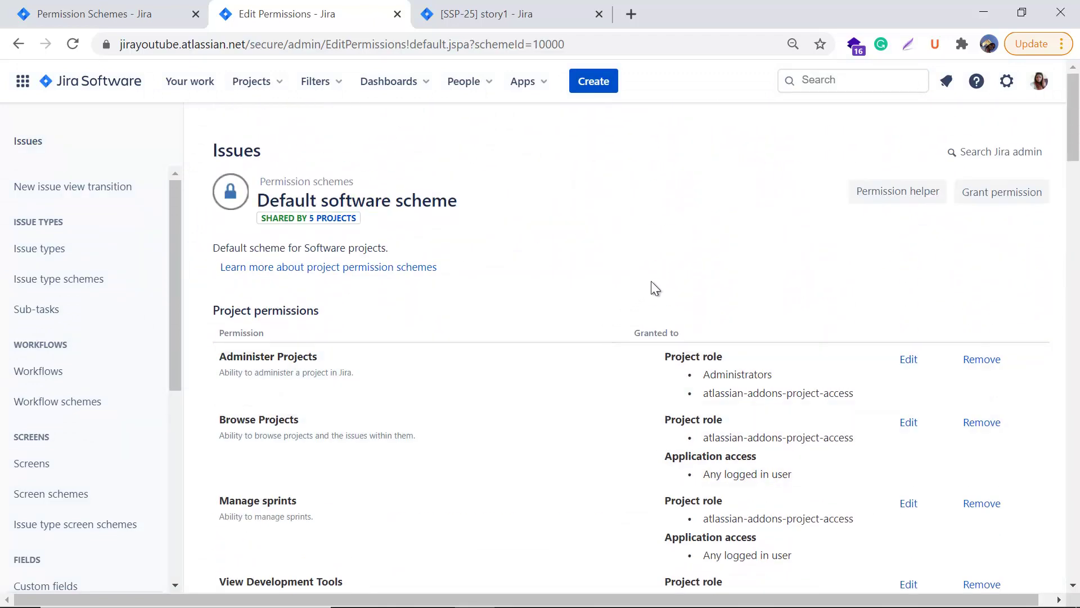
click(1004, 190)
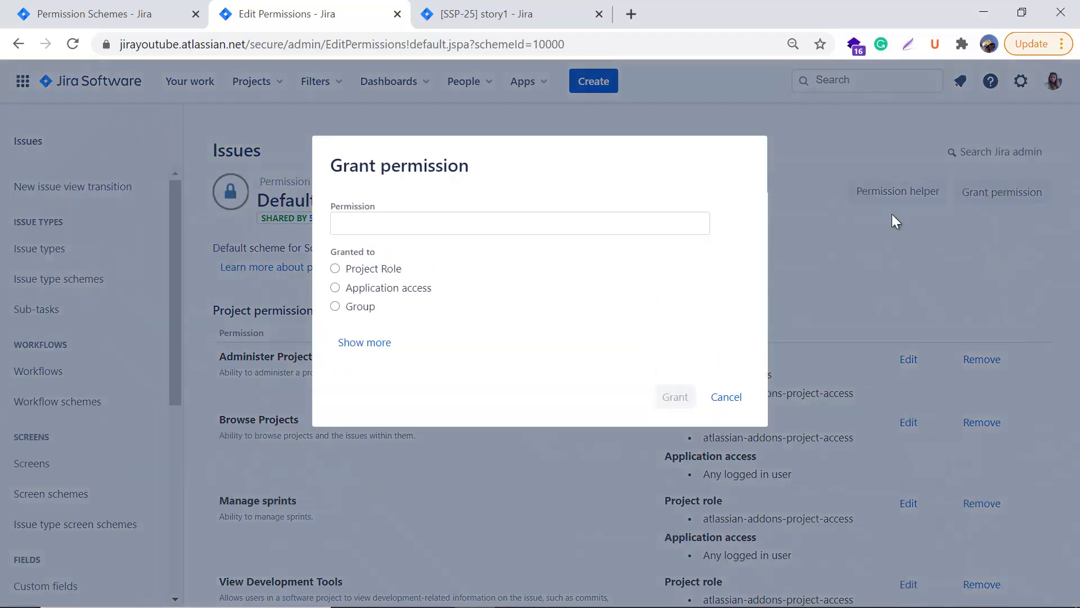
click(418, 224)
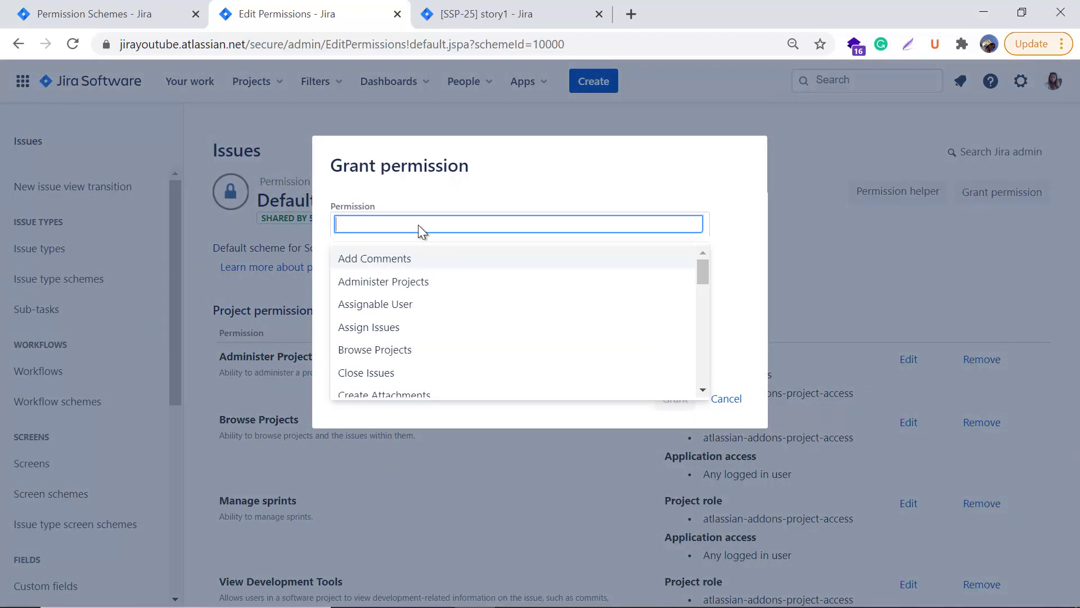
click(414, 284)
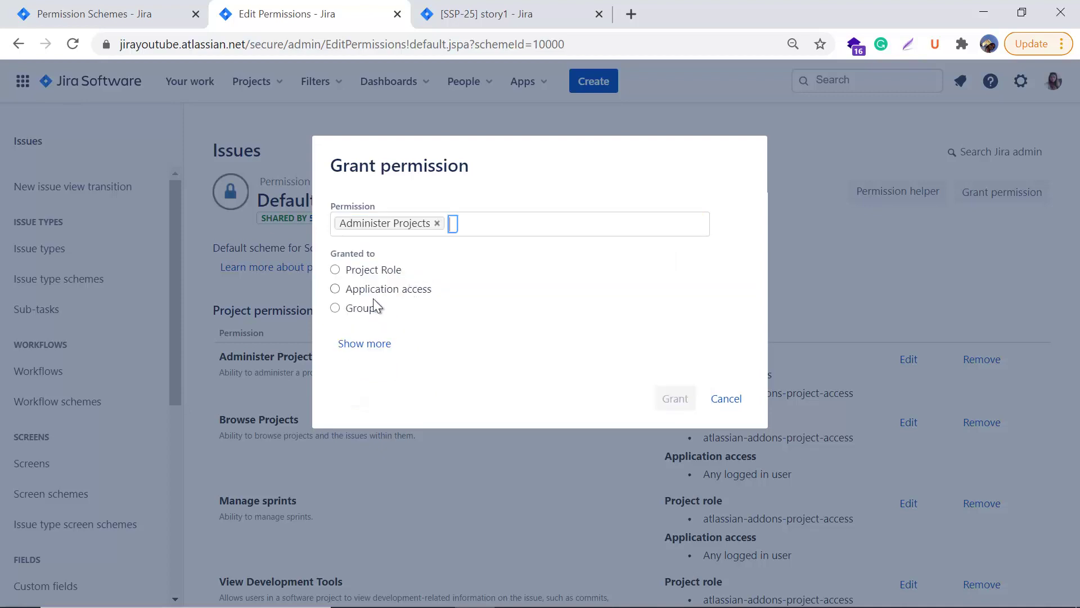
click(335, 270)
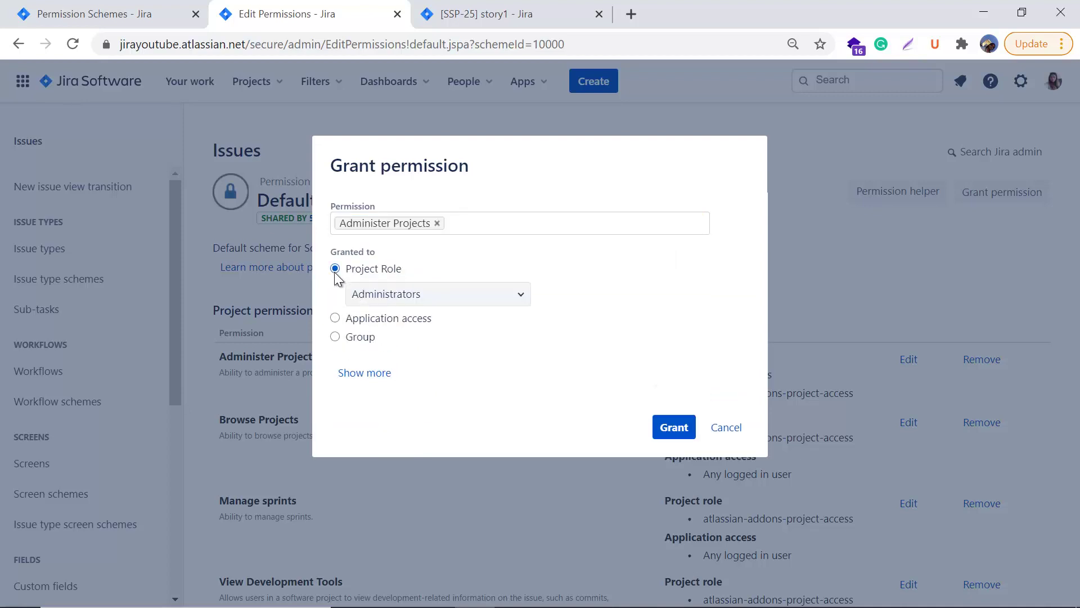
click(385, 297)
click(392, 366)
click(674, 427)
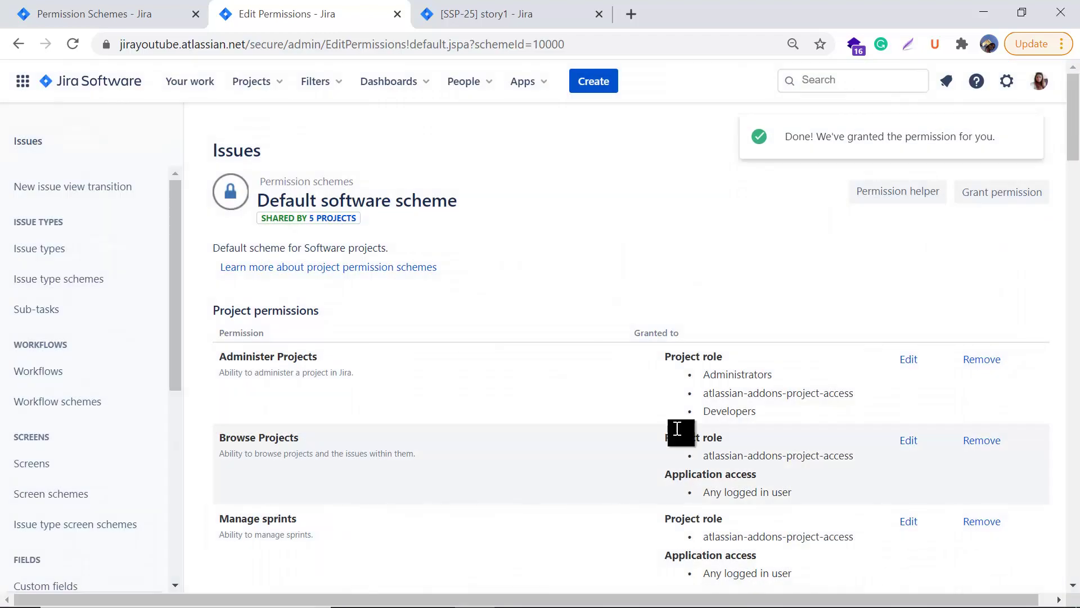
- Remove the Administer Projects permission from the Developers project role
drag(703, 413, 758, 417)
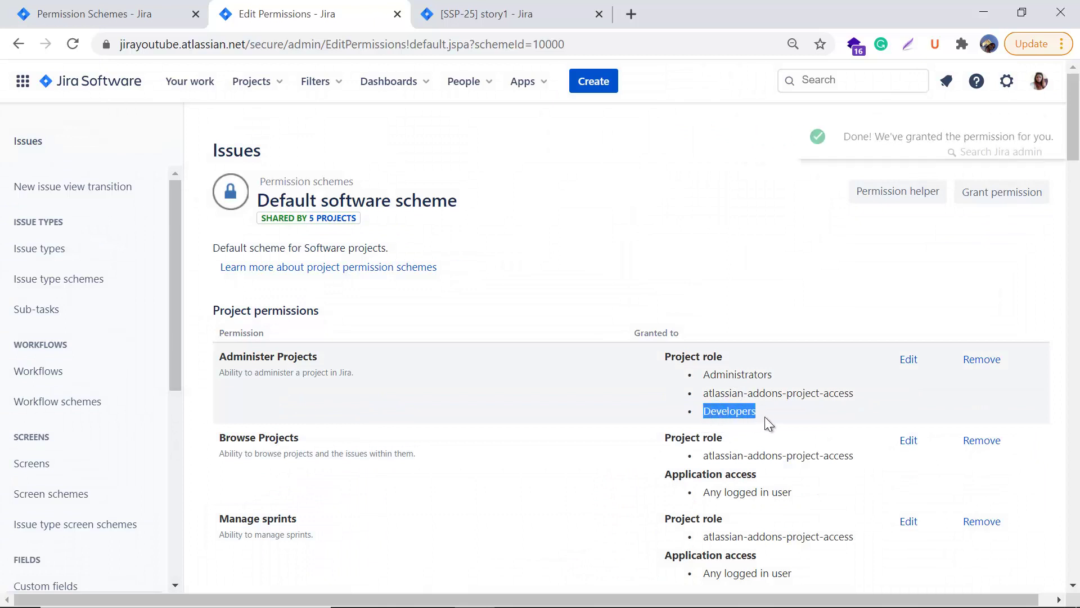
drag(236, 376, 354, 376)
click(720, 299)
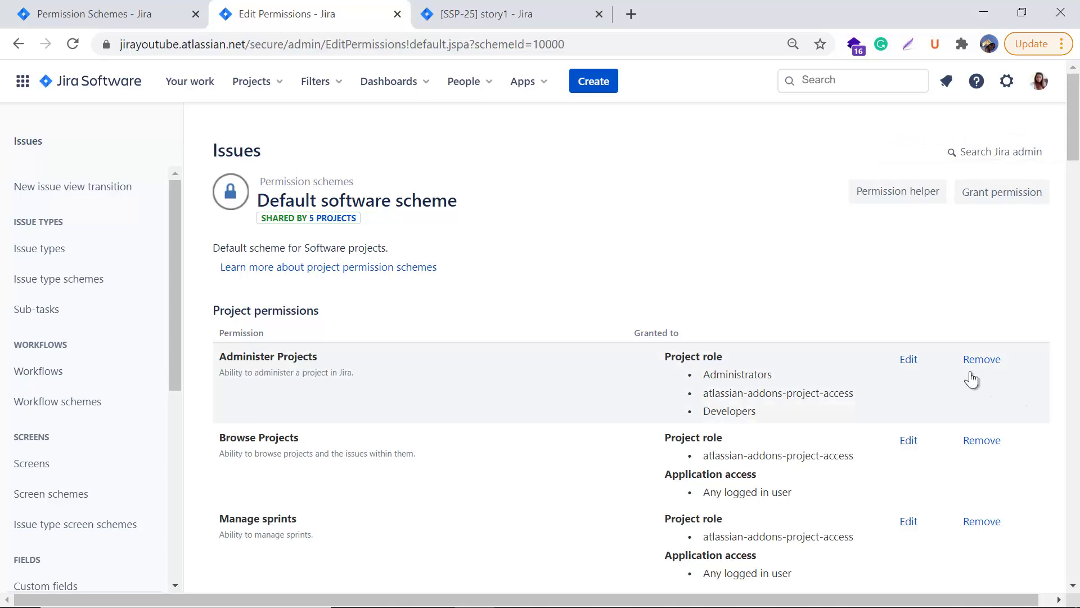
click(982, 361)
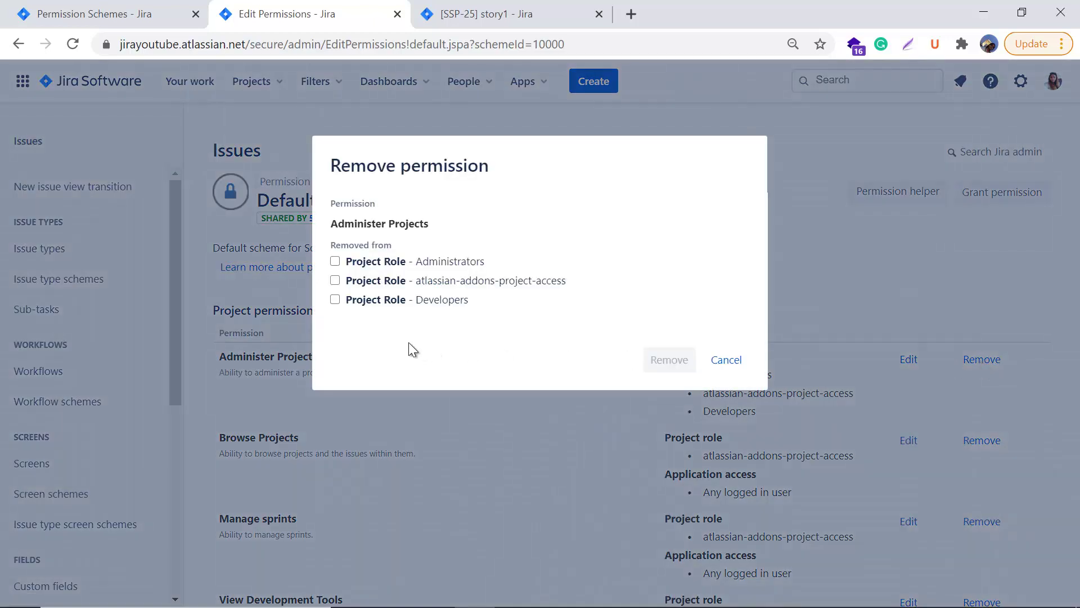
click(371, 301)
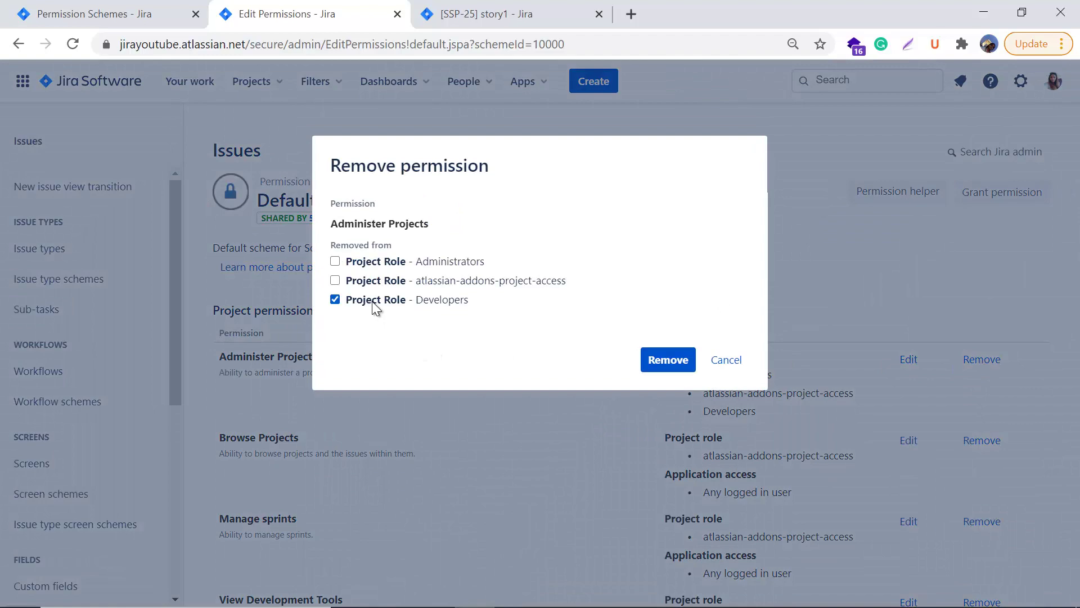
click(666, 360)
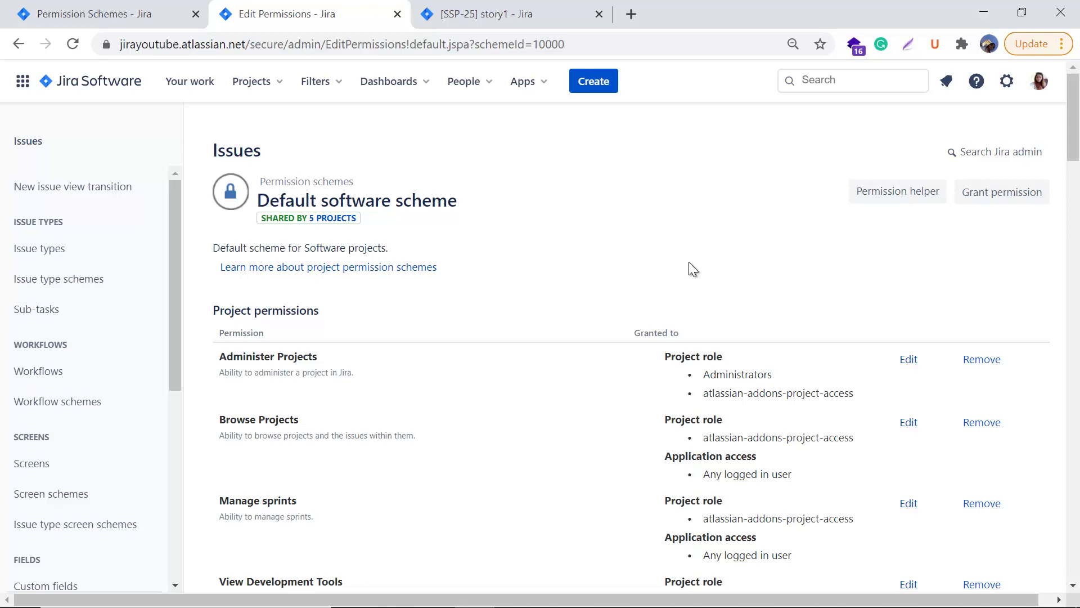
- Return to the permission schemes list and add a scheme named "Test" with the description "this is a test permission scheme"
scroll(222, 415, down, 3)
scroll(99, 559, down, 7)
click(91, 573)
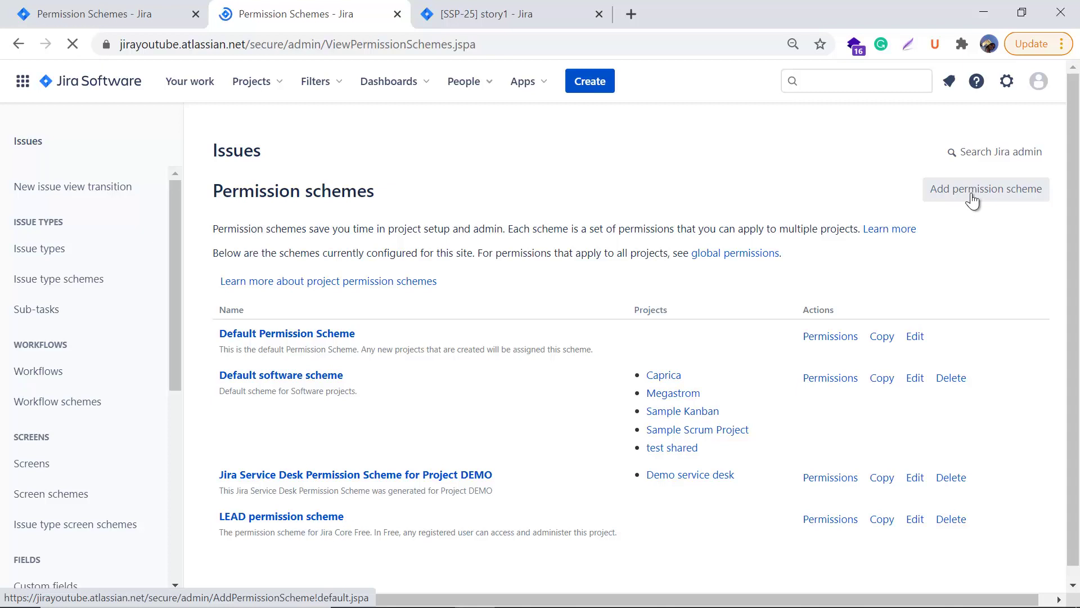
click(973, 198)
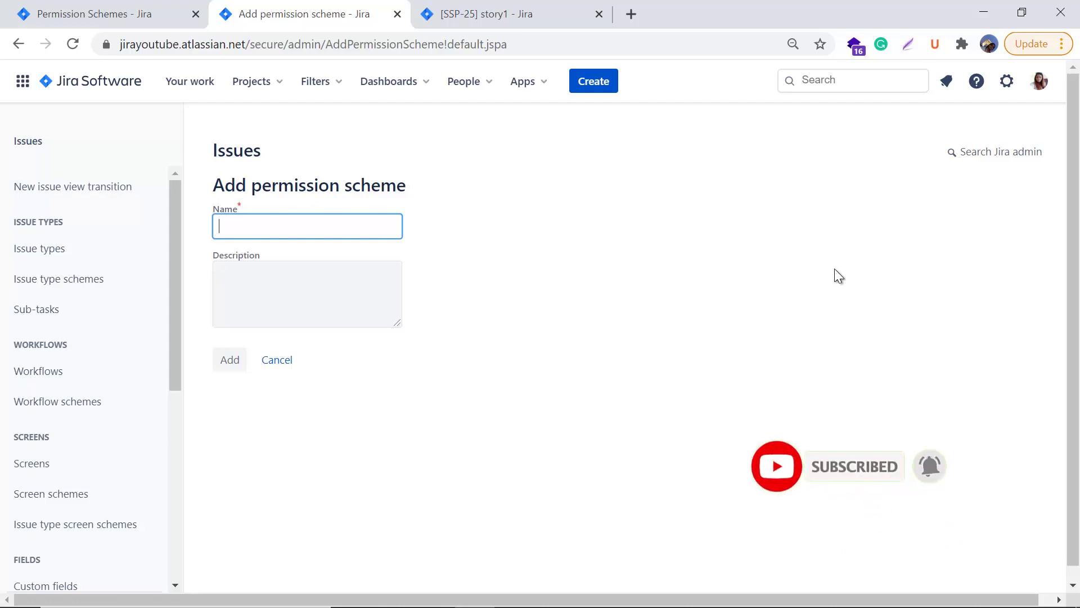
click(329, 220)
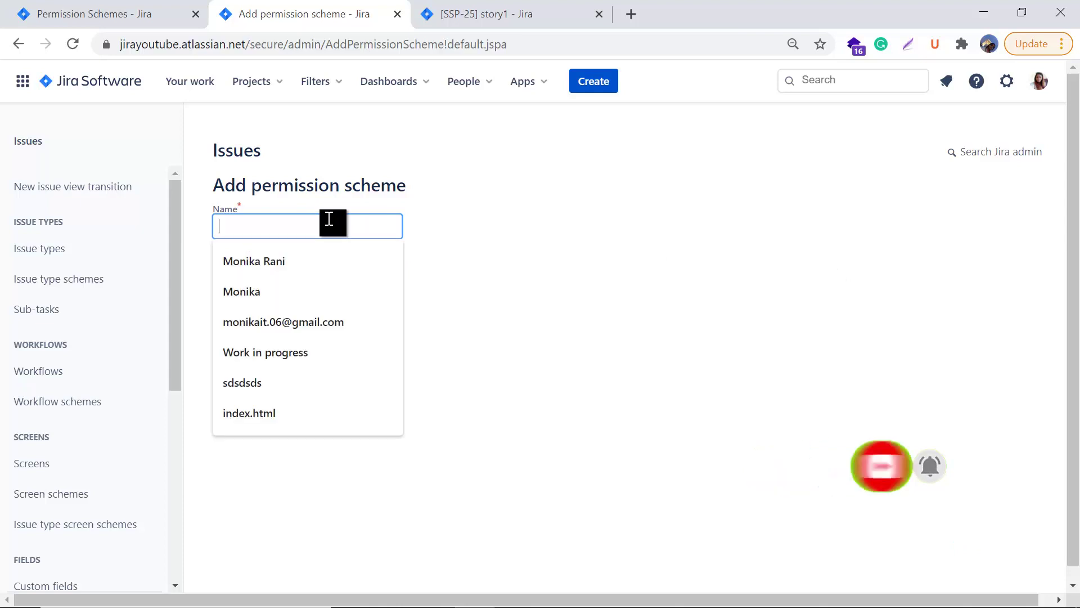
text(Test)
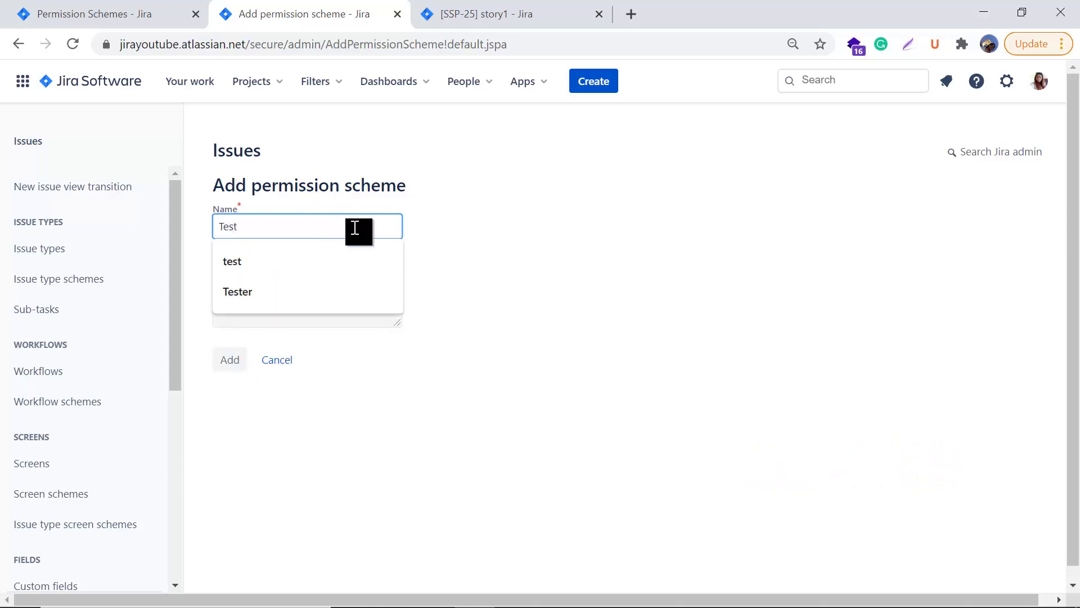
click(292, 274)
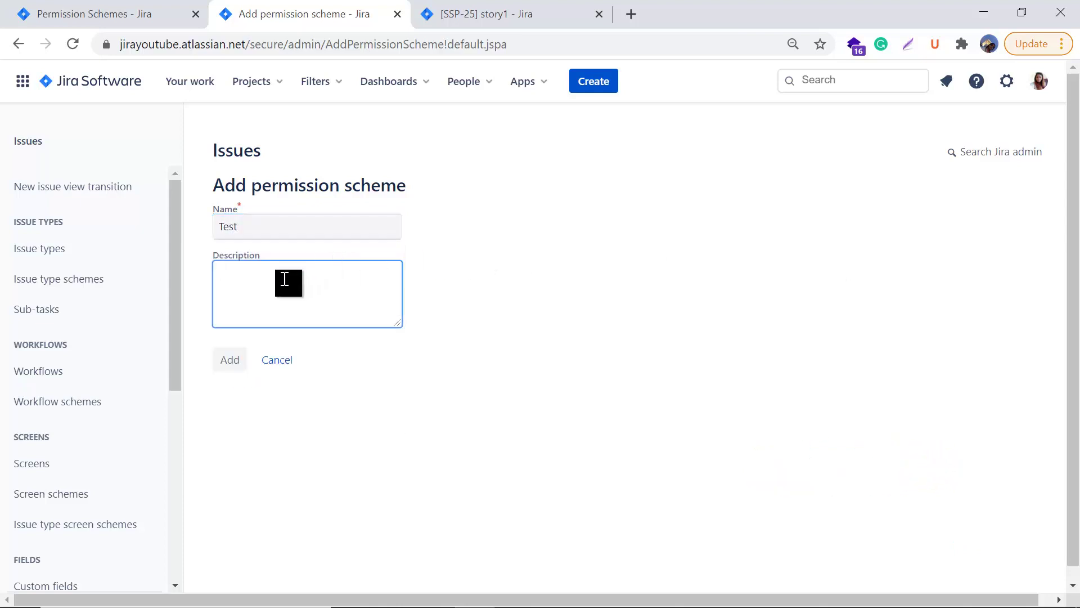
text(this is a test permission scheme)
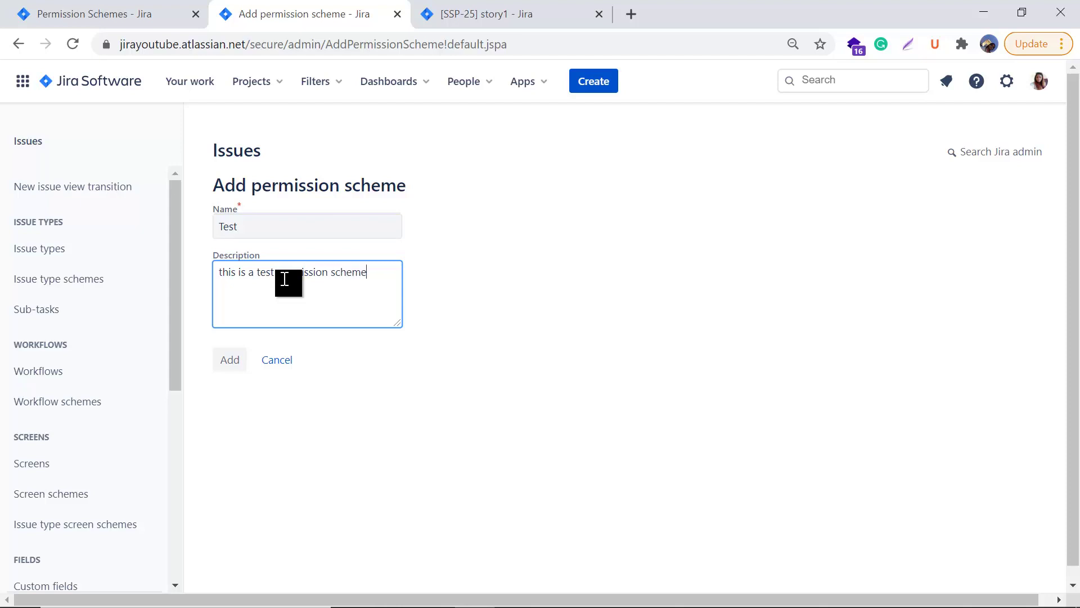
click(229, 363)
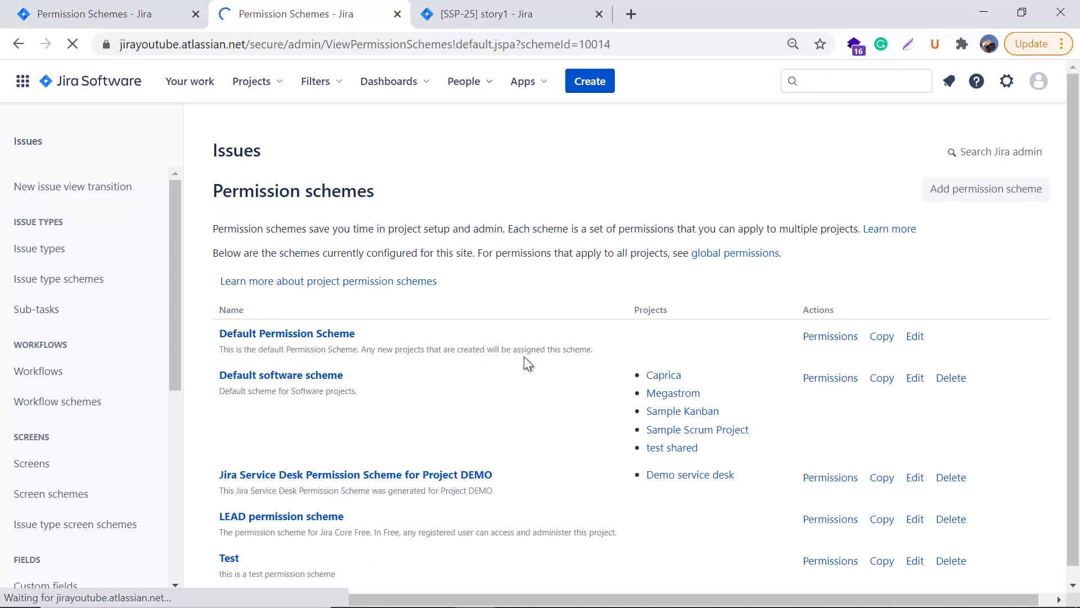
- Open the permissions of the Test scheme and review its project, issue, voters and watchers, and comments permissions
scroll(525, 356, down, 1)
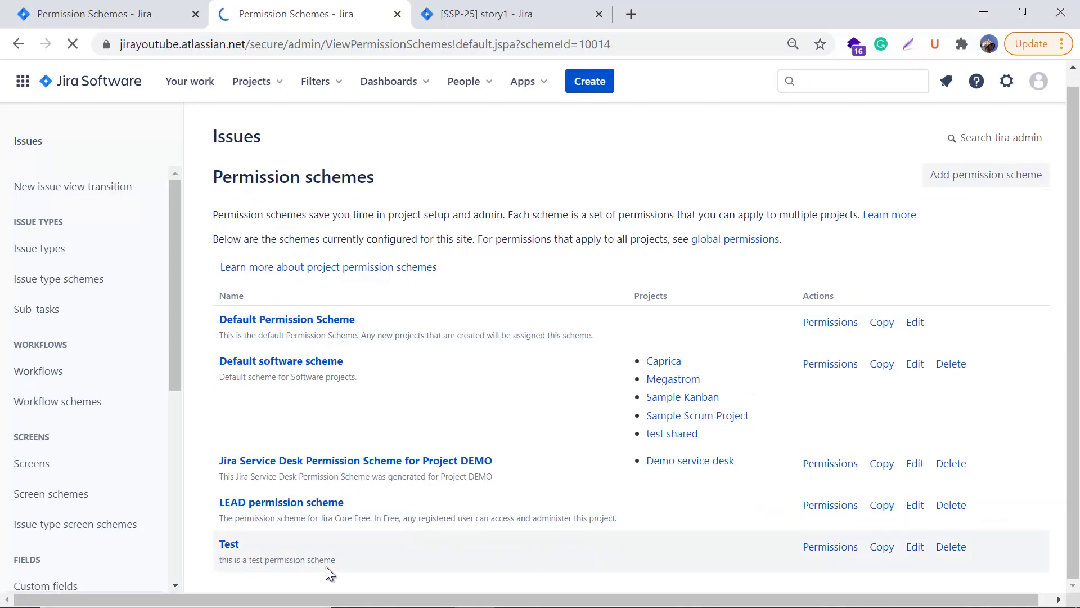
click(844, 548)
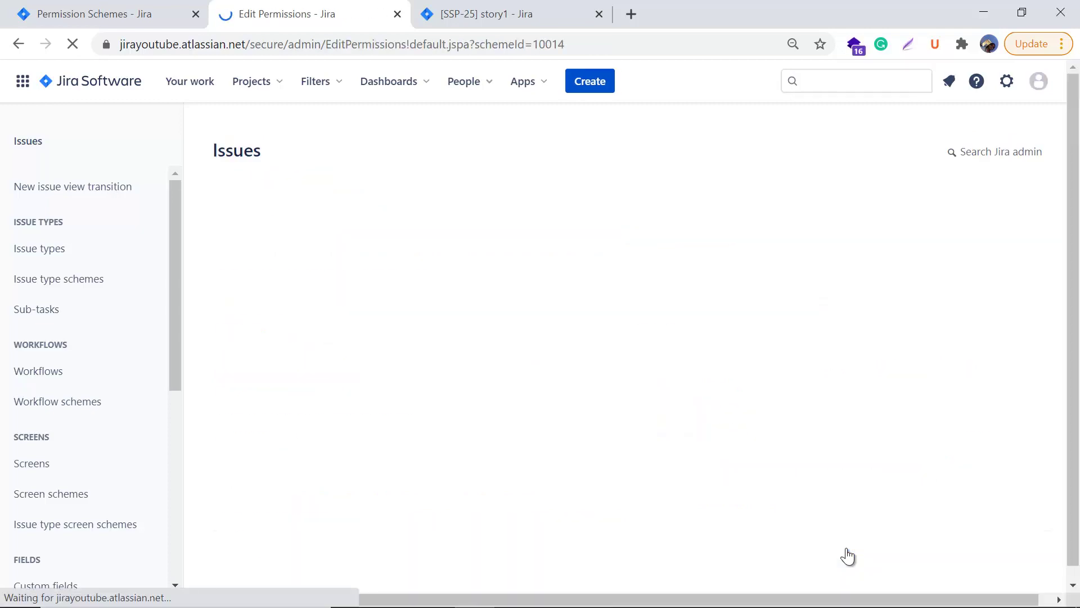
scroll(760, 467, down, 1)
scroll(758, 474, down, 15)
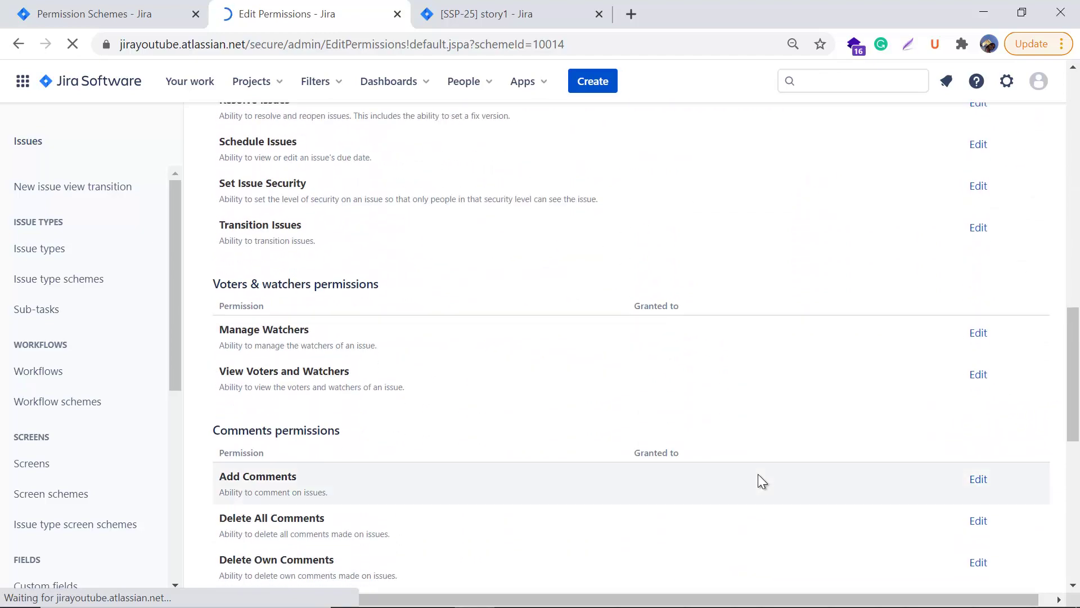
scroll(758, 474, down, 2)
scroll(758, 473, up, 6)
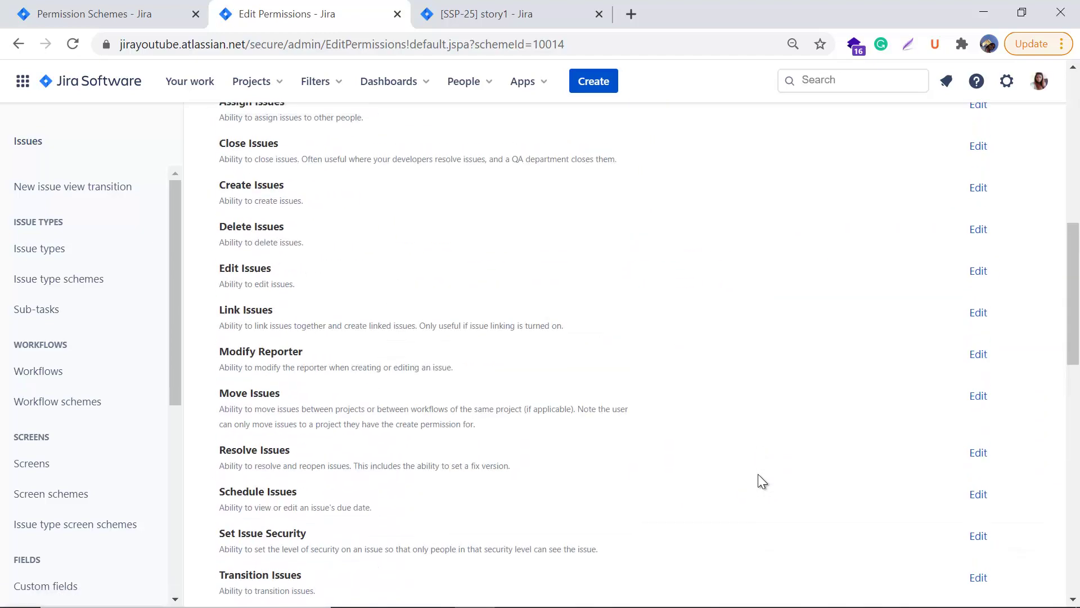
scroll(758, 474, up, 10)
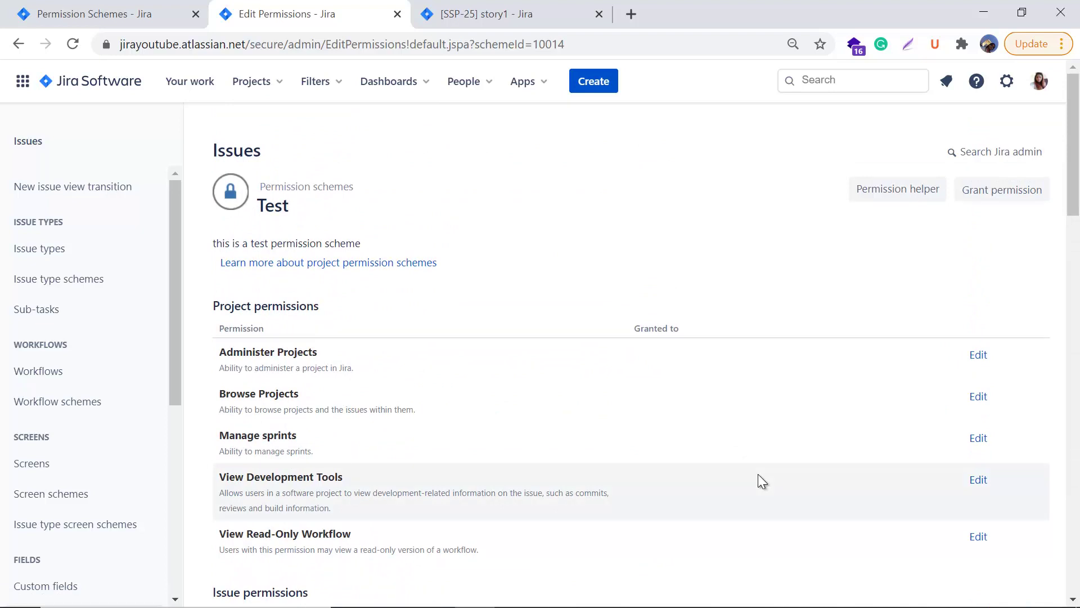
- Grant the Administer Projects permission in the Test scheme to the Administrators project role
click(979, 356)
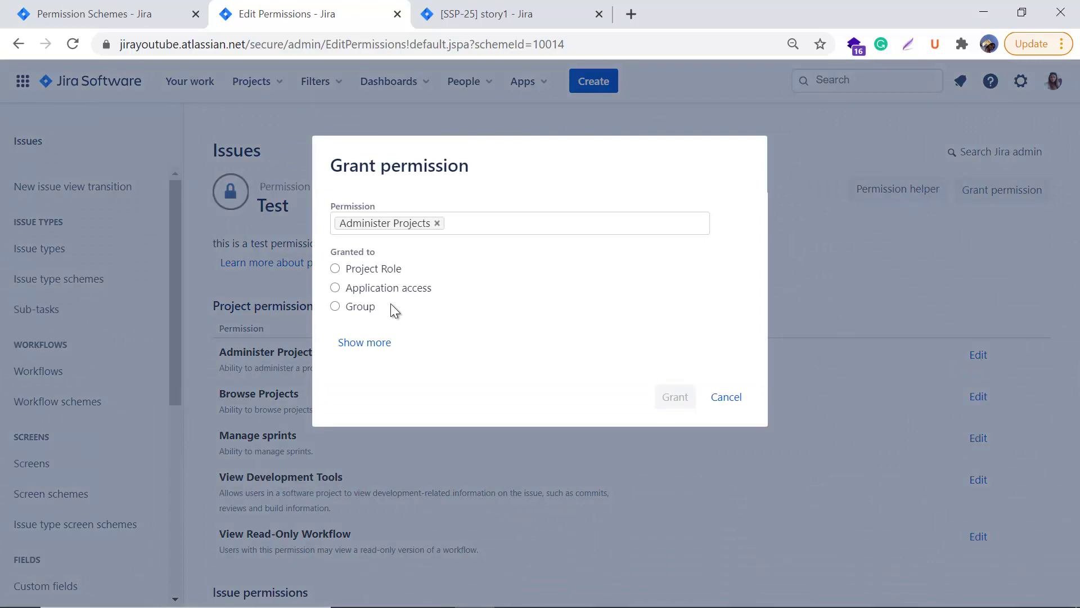
click(335, 269)
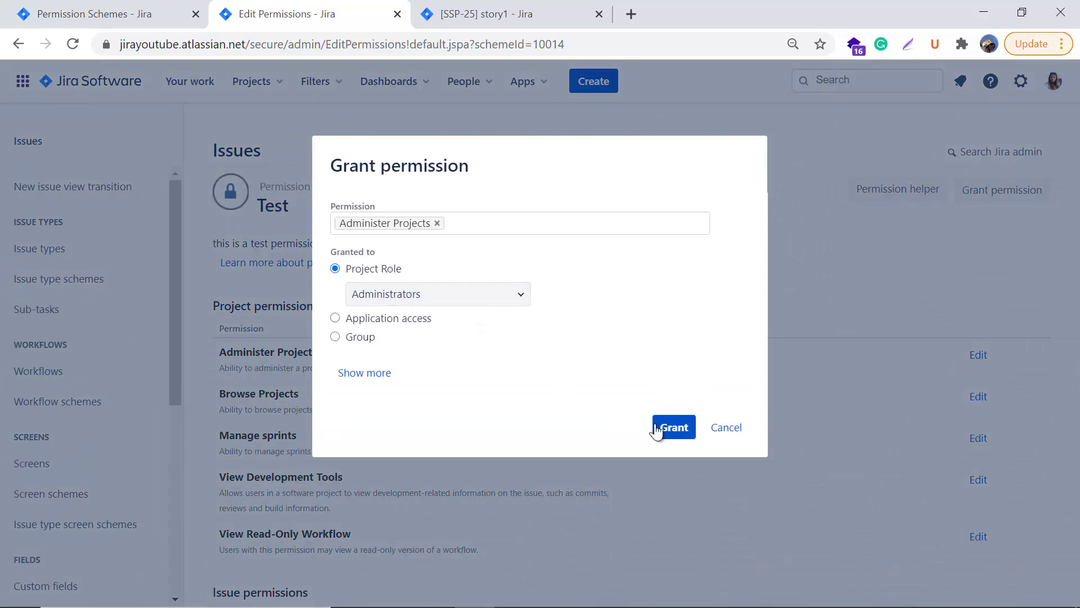
click(673, 426)
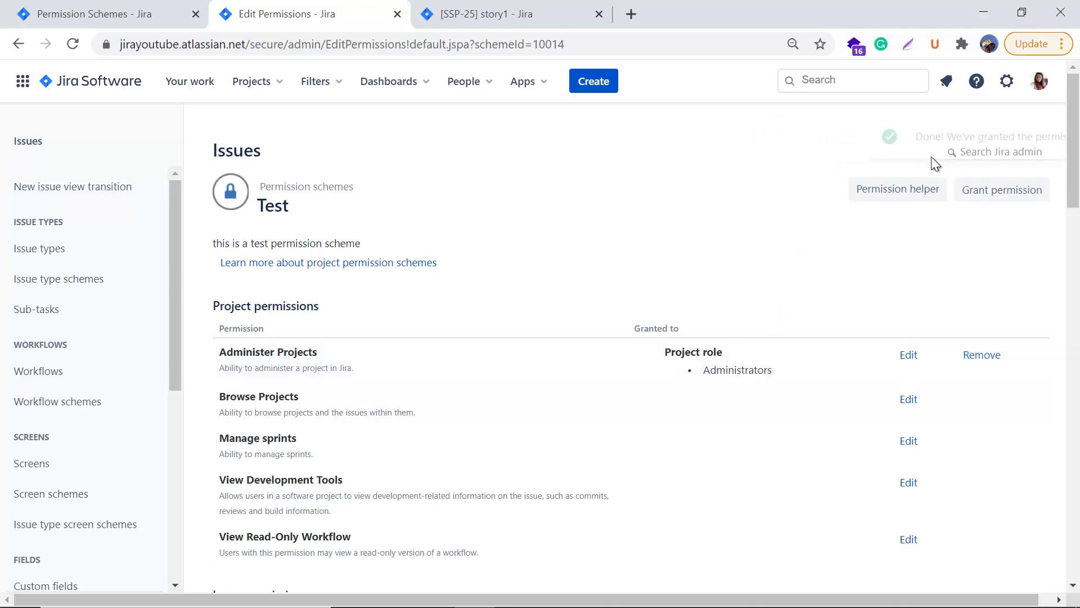
scroll(847, 343, down, 12)
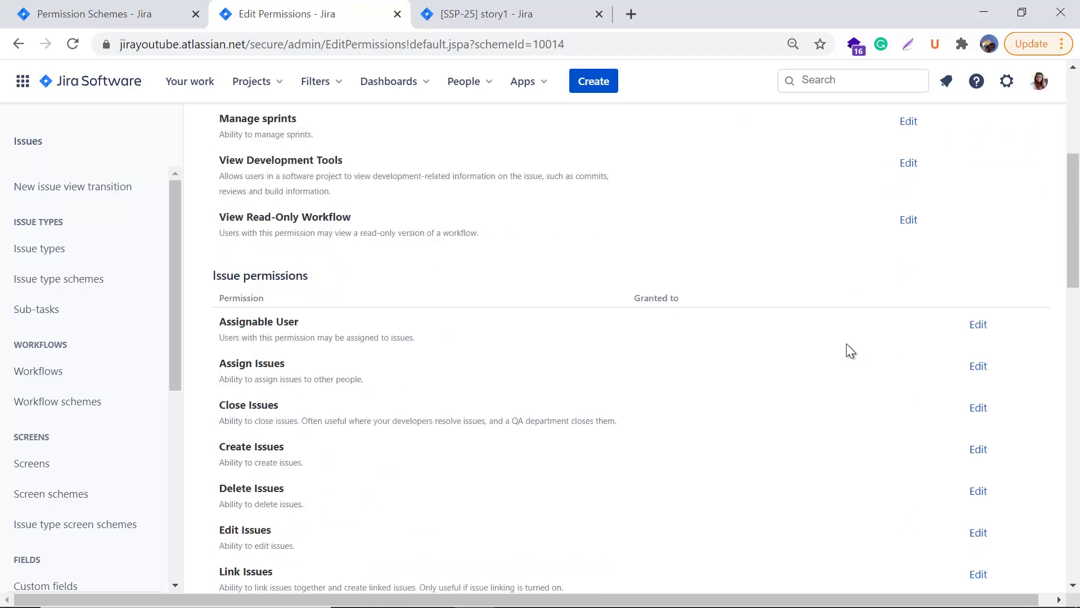
scroll(847, 343, up, 7)
scroll(847, 344, up, 5)
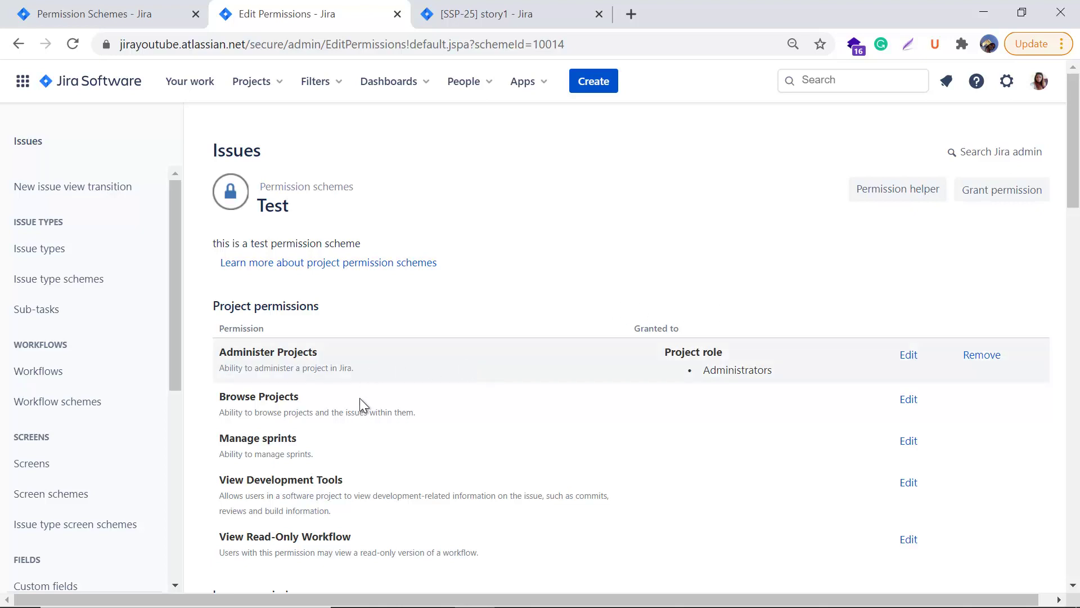
- Return to the permission schemes list and delete the Test scheme
scroll(374, 383, down, 10)
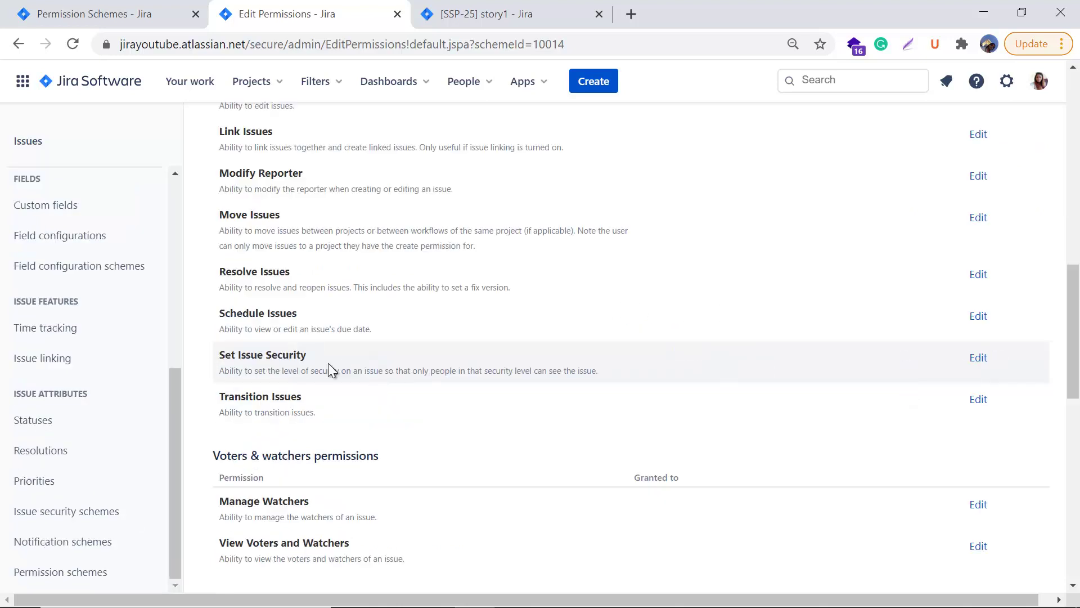
click(92, 576)
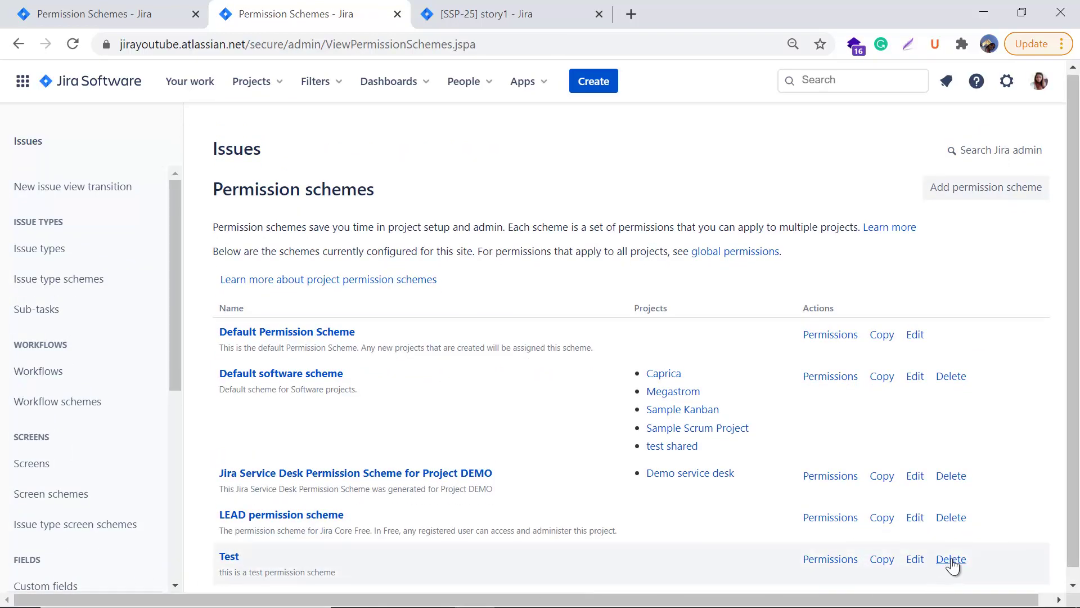
click(952, 560)
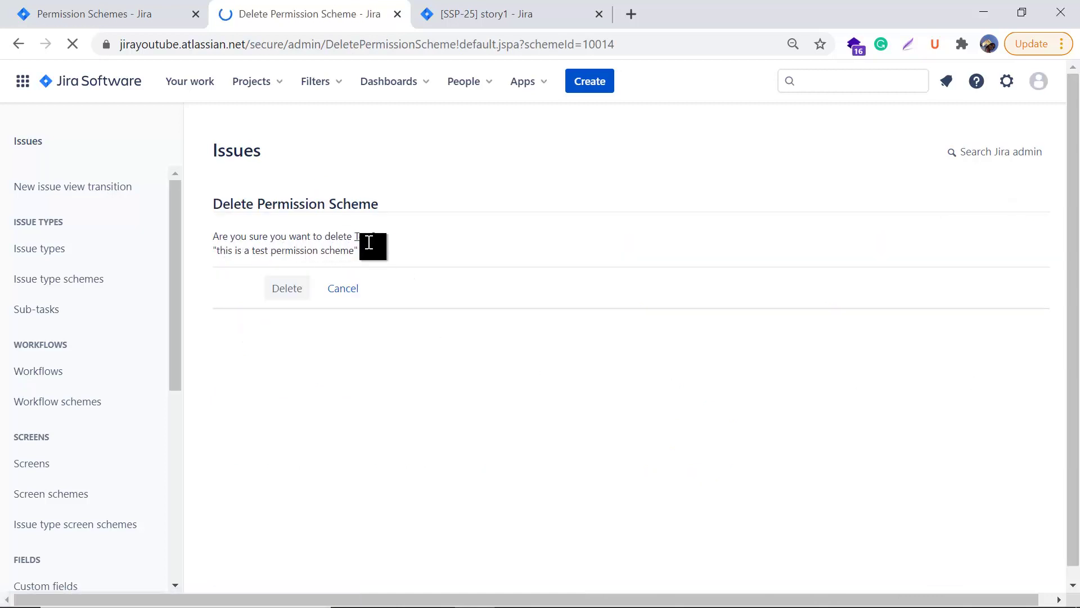
click(287, 289)
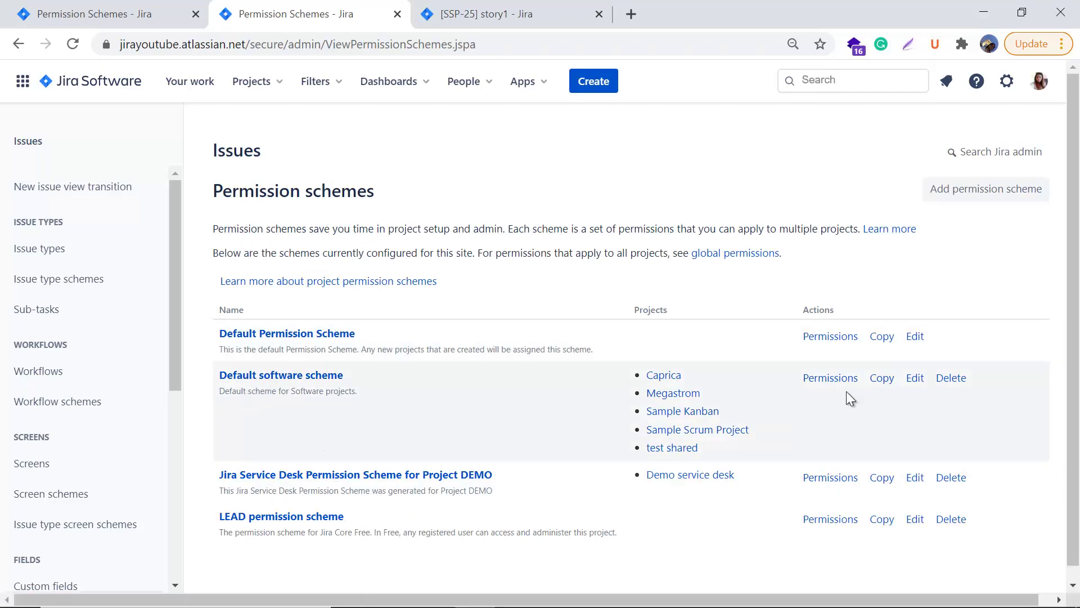
- Copy the Default software scheme and change the copy's name to "New software permission scheme"
click(886, 382)
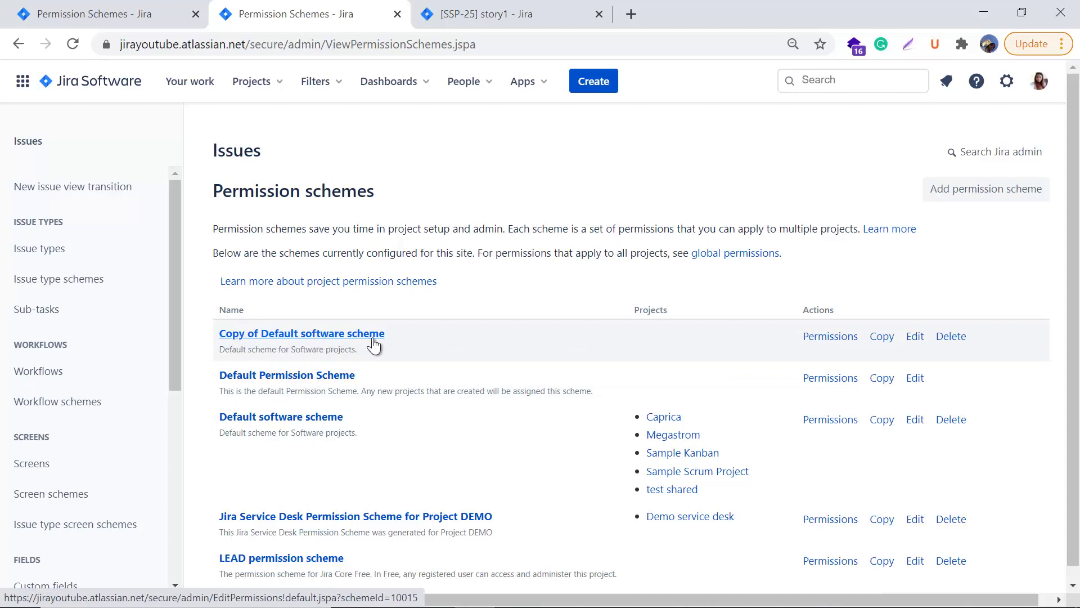
click(915, 337)
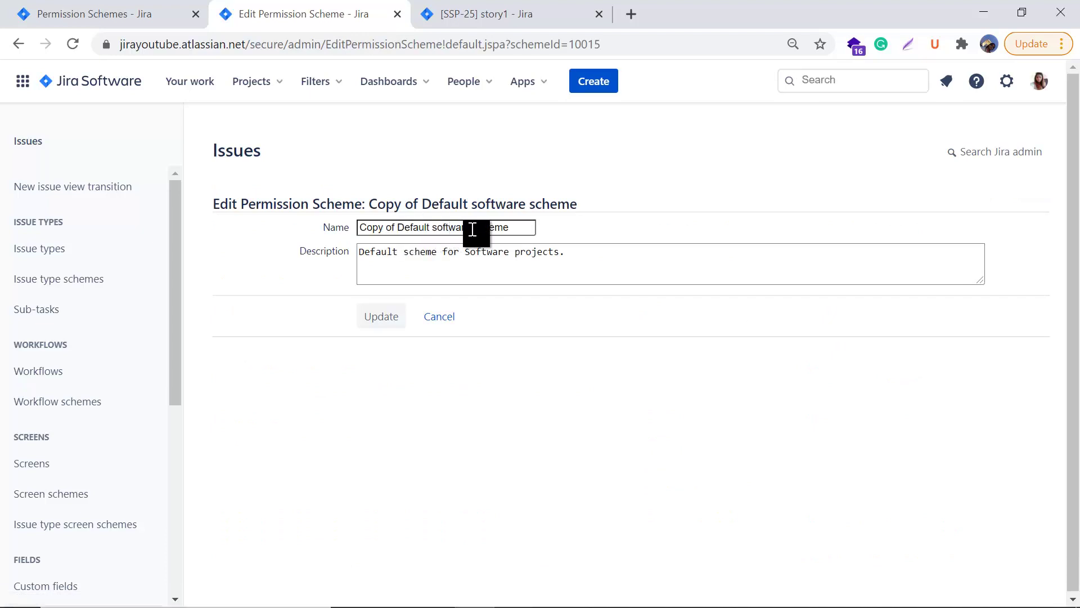
drag(430, 226, 366, 226)
key(BackSpace)
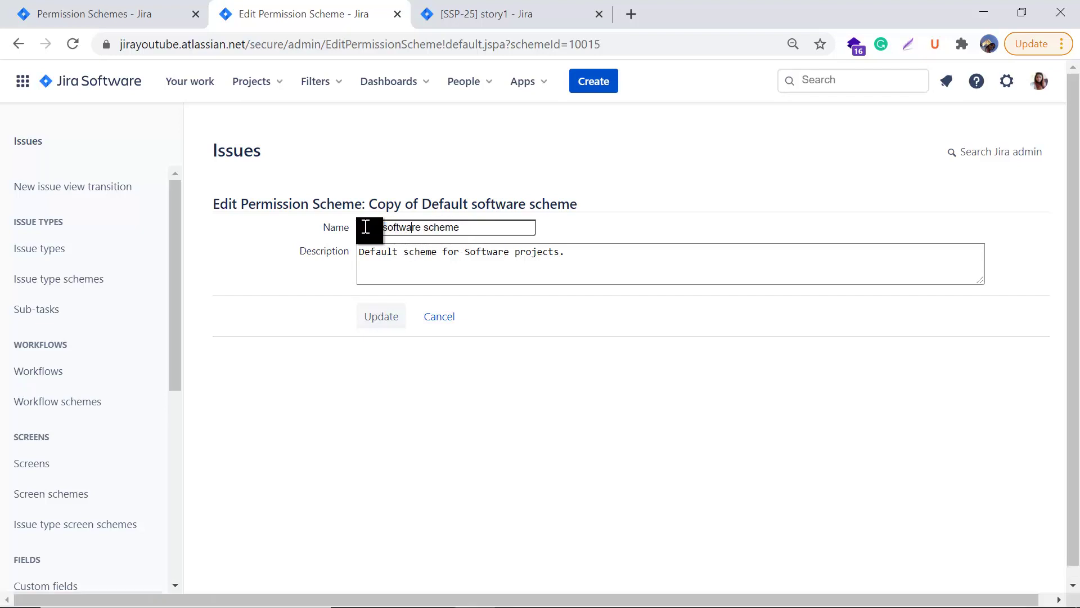
text(permission)
drag(363, 229, 527, 222)
- Change the copied scheme's description to "New software permission scheme for Software projects." and save the update
key(ctrl+c)
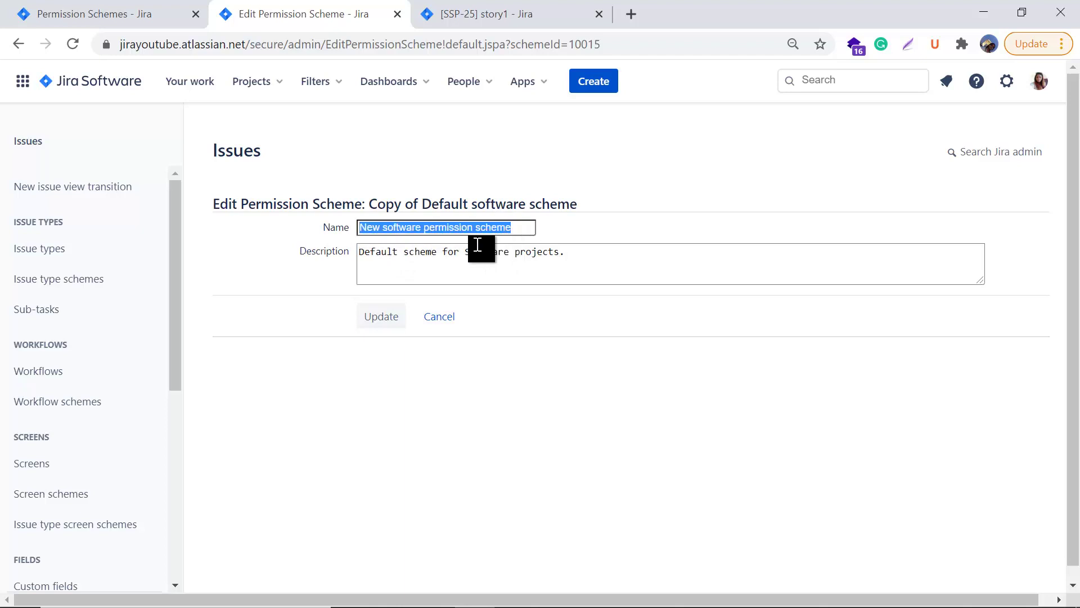
click(442, 254)
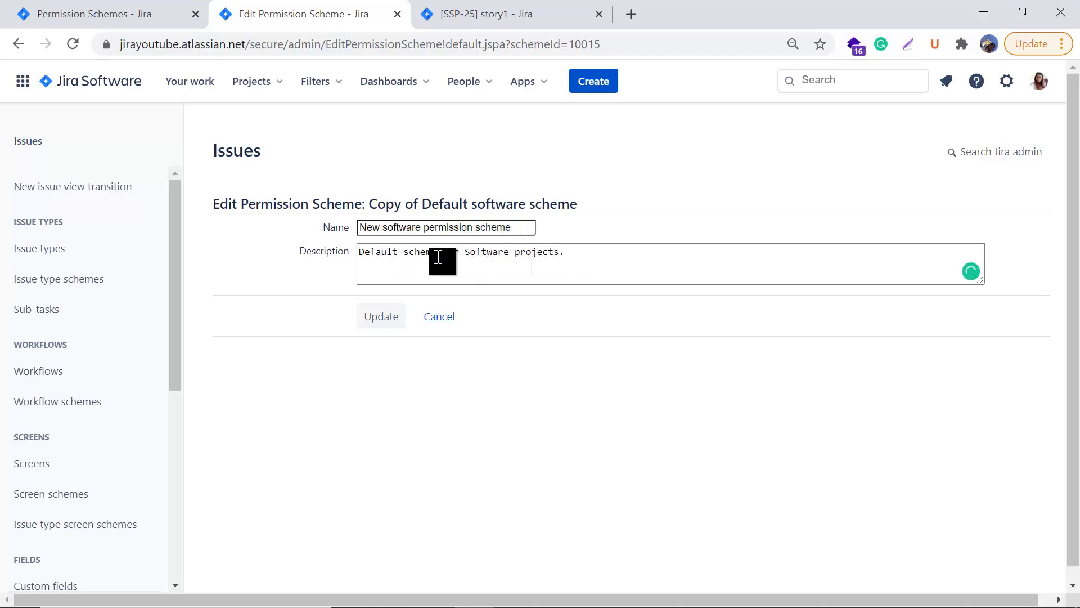
drag(359, 253, 436, 252)
key(ctrl+v)
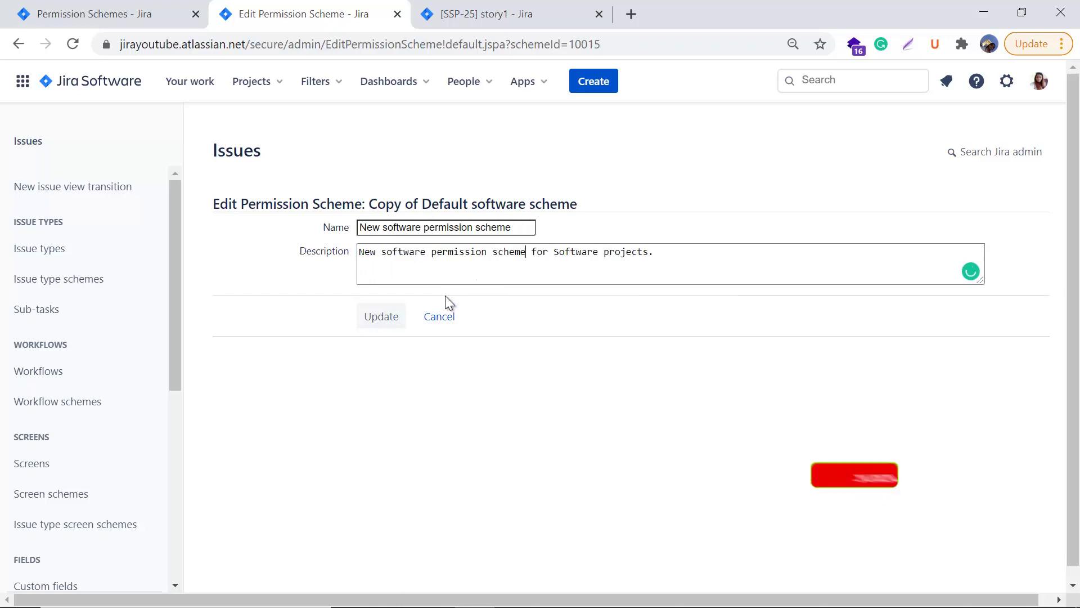
click(378, 318)
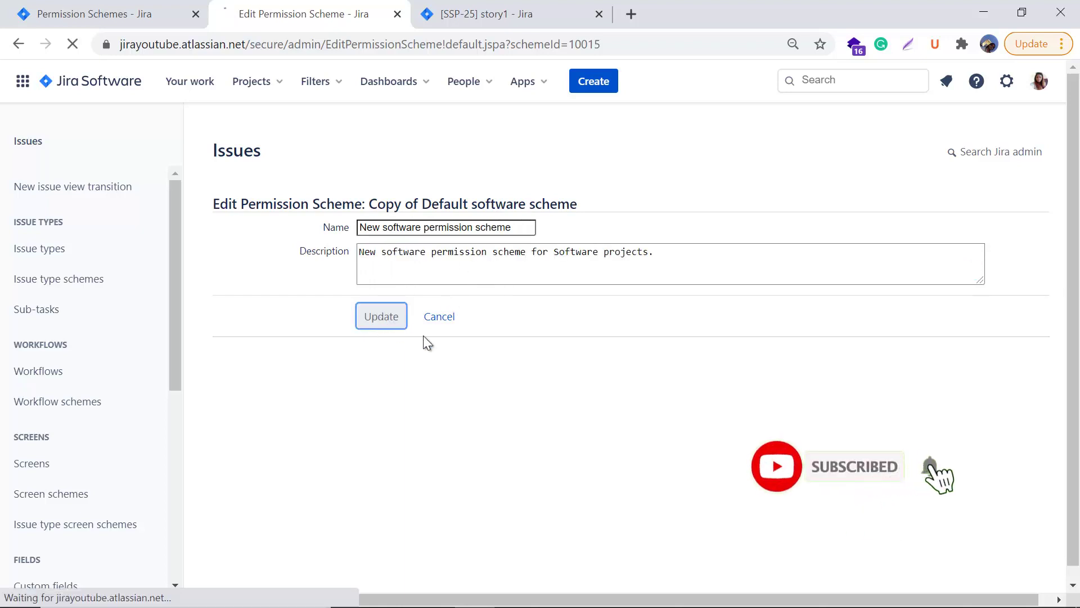
- Open the permissions of the New software permission scheme
scroll(652, 161, down, 1)
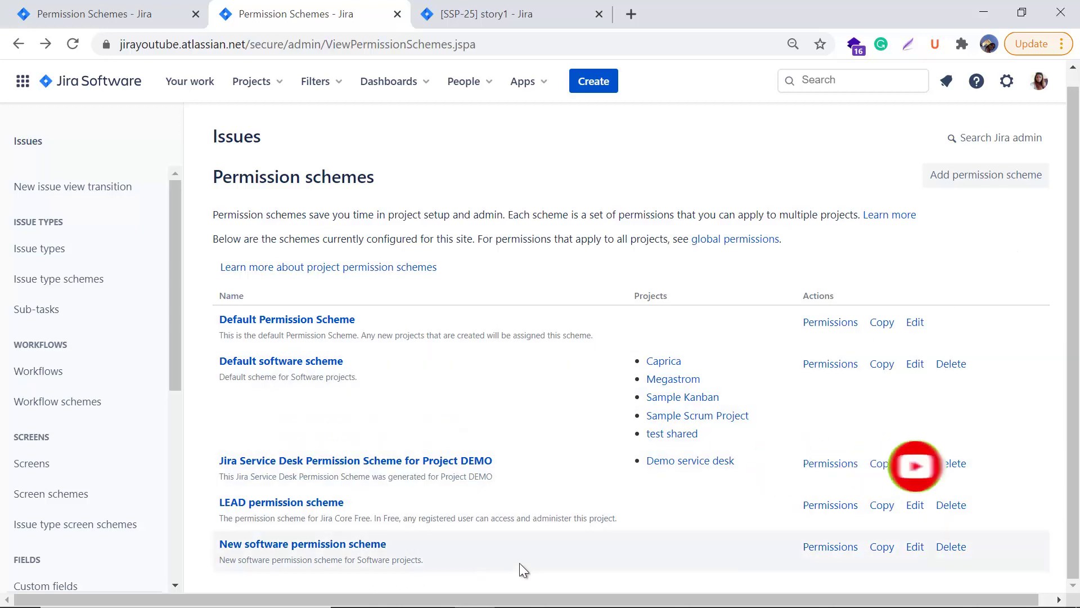
click(819, 550)
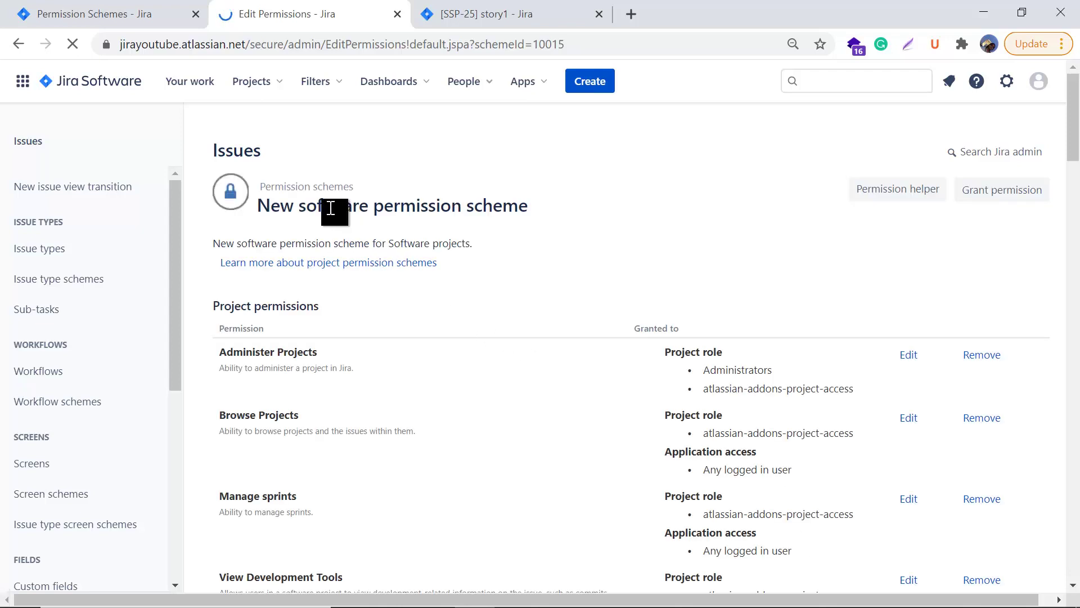
drag(330, 207, 605, 216)
click(662, 237)
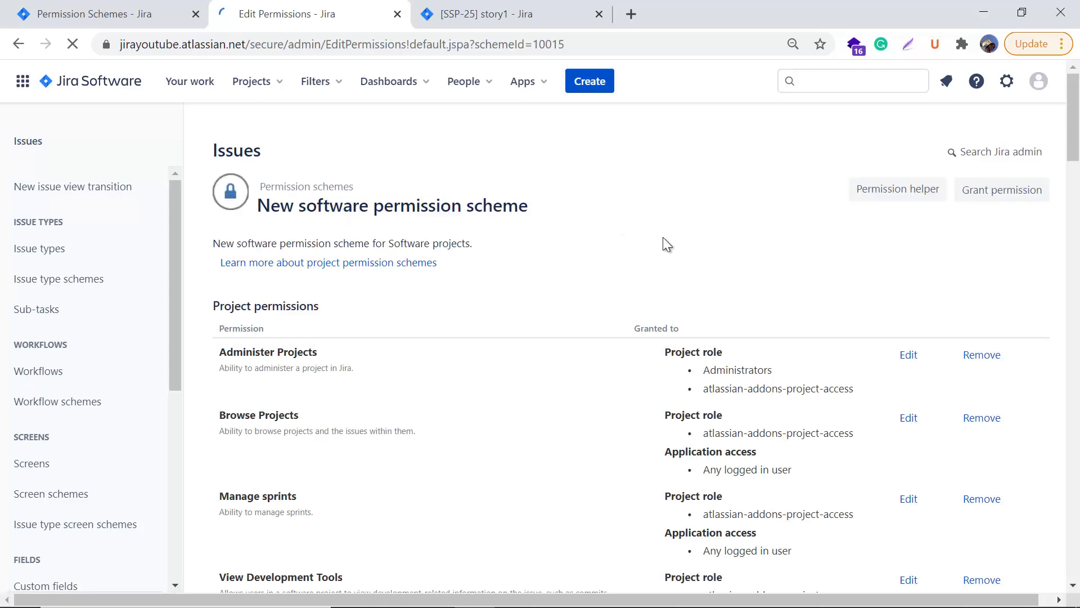
- Grant the Create Issues permission in the New software permission scheme to the Developers group
scroll(508, 491, down, 6)
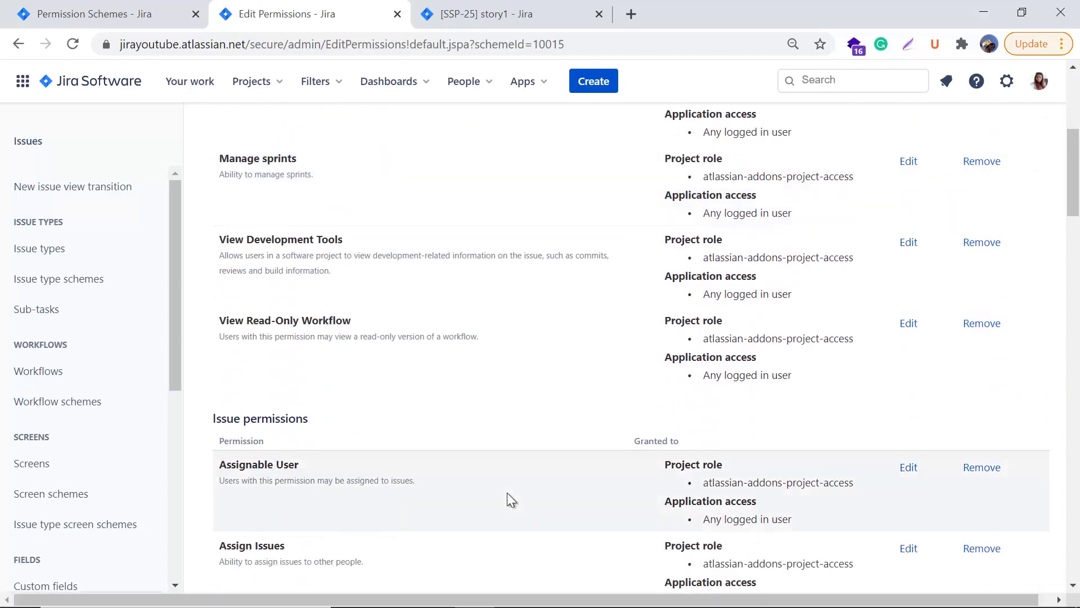
scroll(508, 491, down, 3)
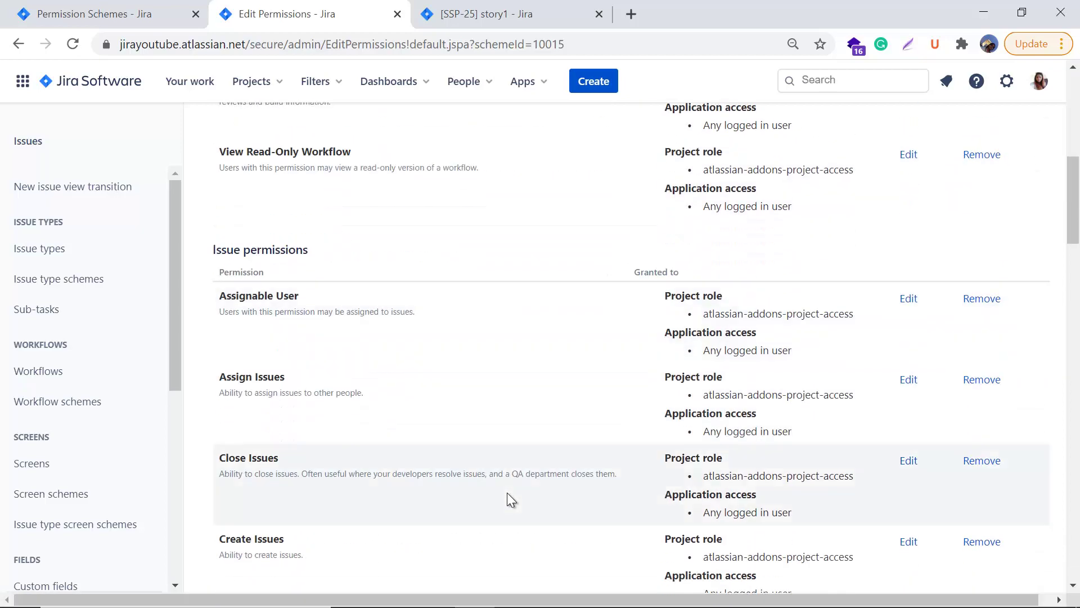
scroll(508, 491, down, 3)
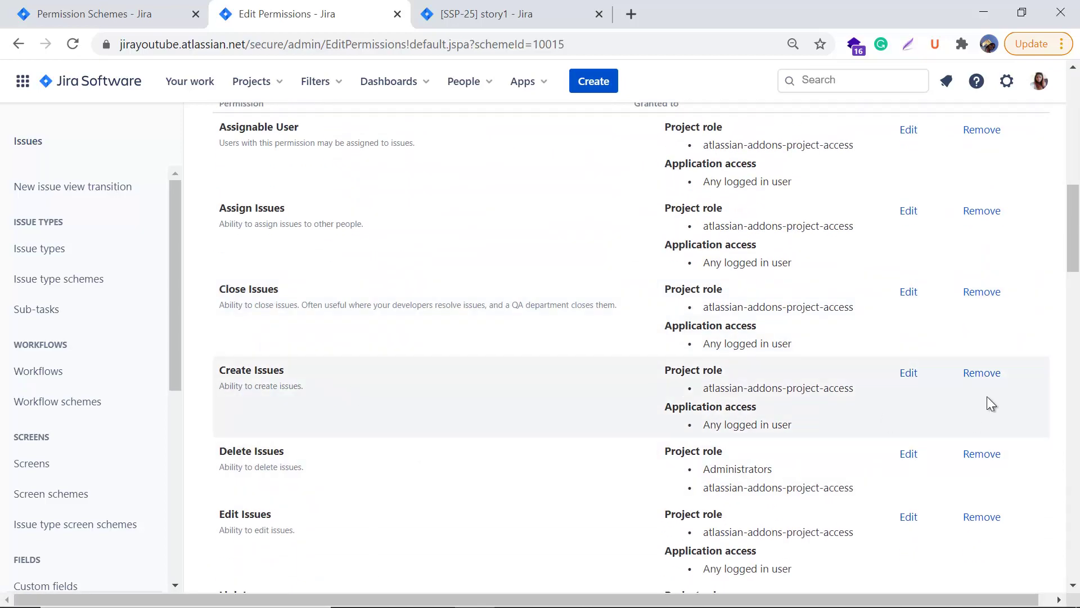
click(910, 373)
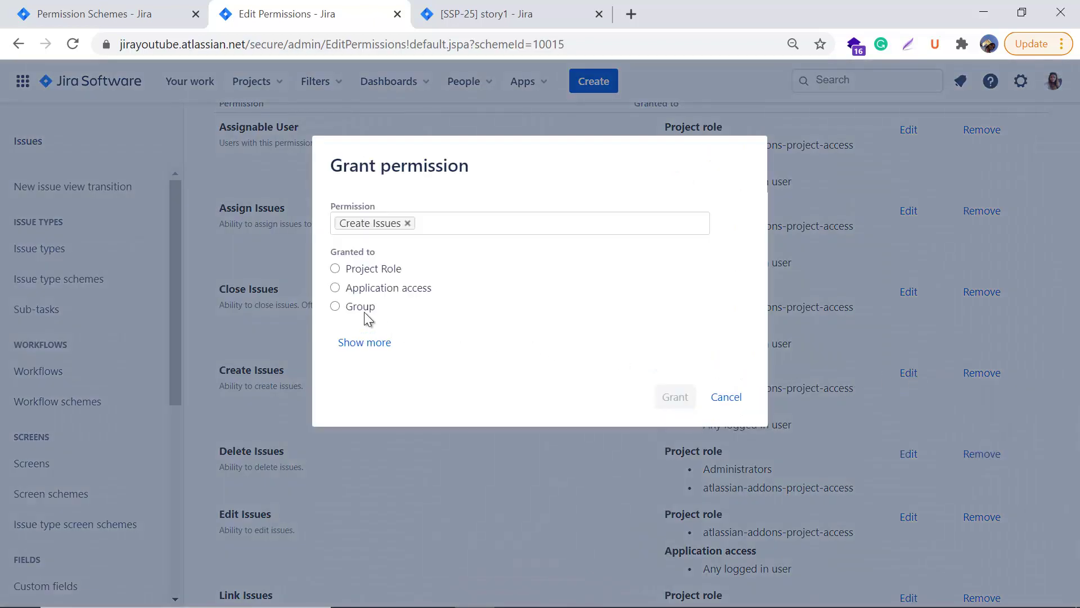
click(363, 309)
click(393, 337)
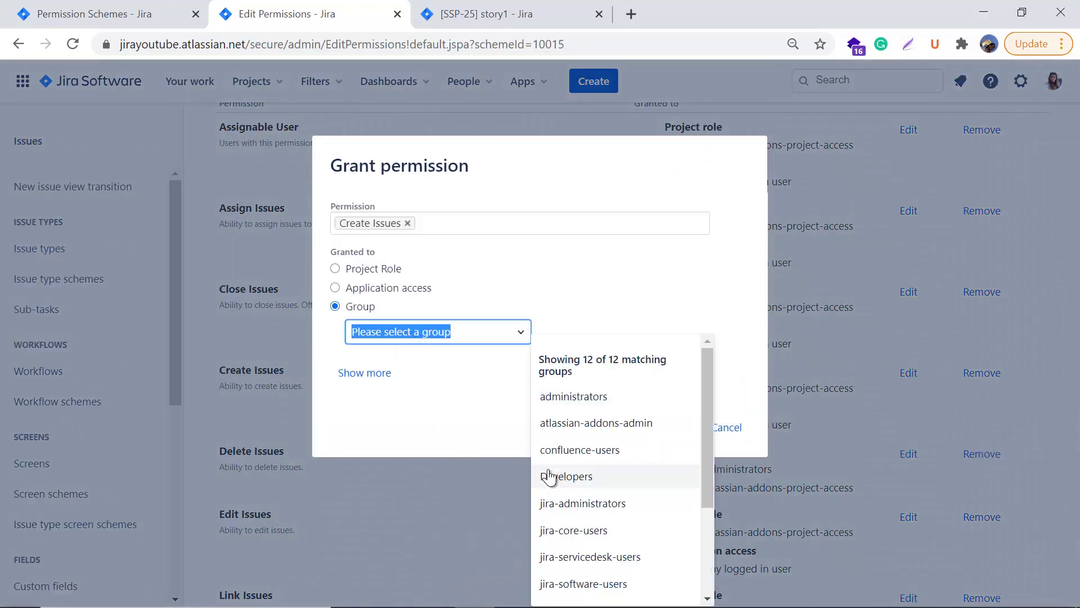
click(546, 477)
click(675, 423)
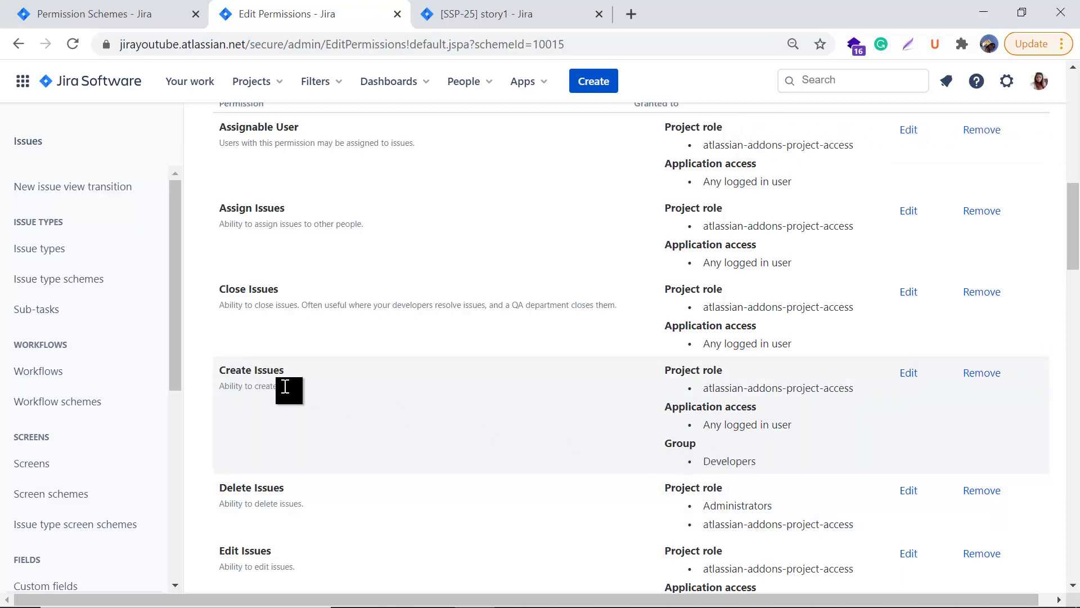
drag(1073, 242, 1072, 129)
drag(289, 209, 545, 217)
click(638, 245)
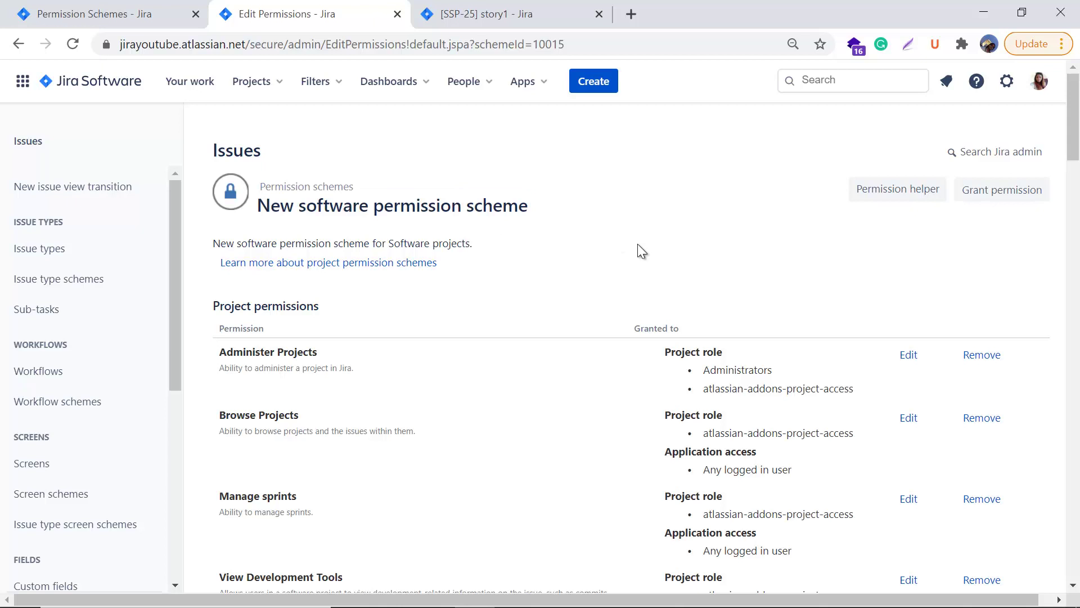
drag(421, 217, 506, 212)
click(608, 245)
- Switch to the story1 issue and open the permissions page in the Sample Scrum Project's settings
click(549, 4)
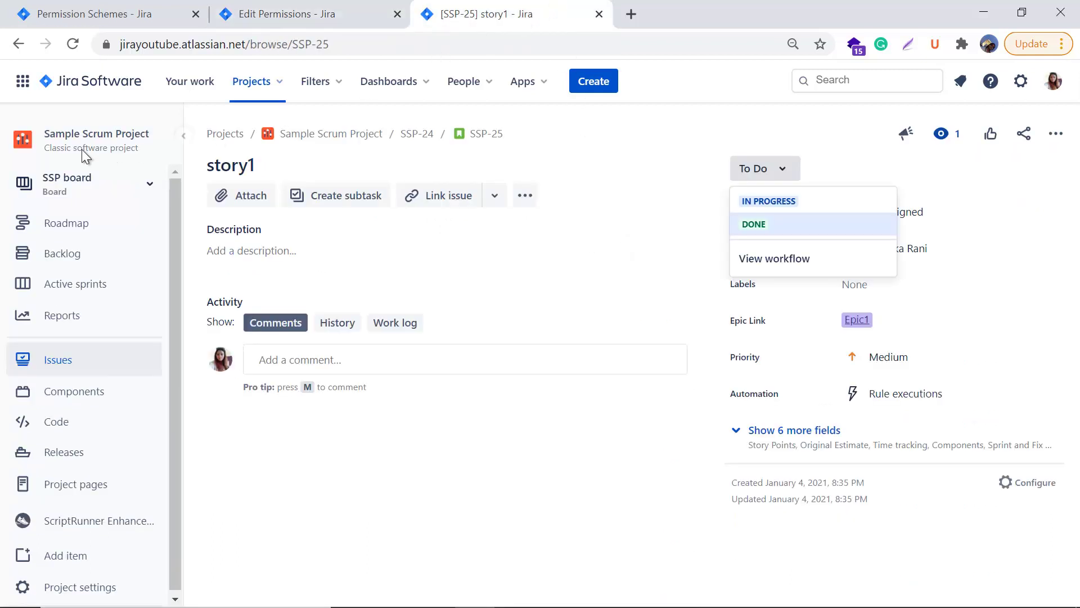
click(96, 586)
scroll(75, 470, down, 5)
click(74, 470)
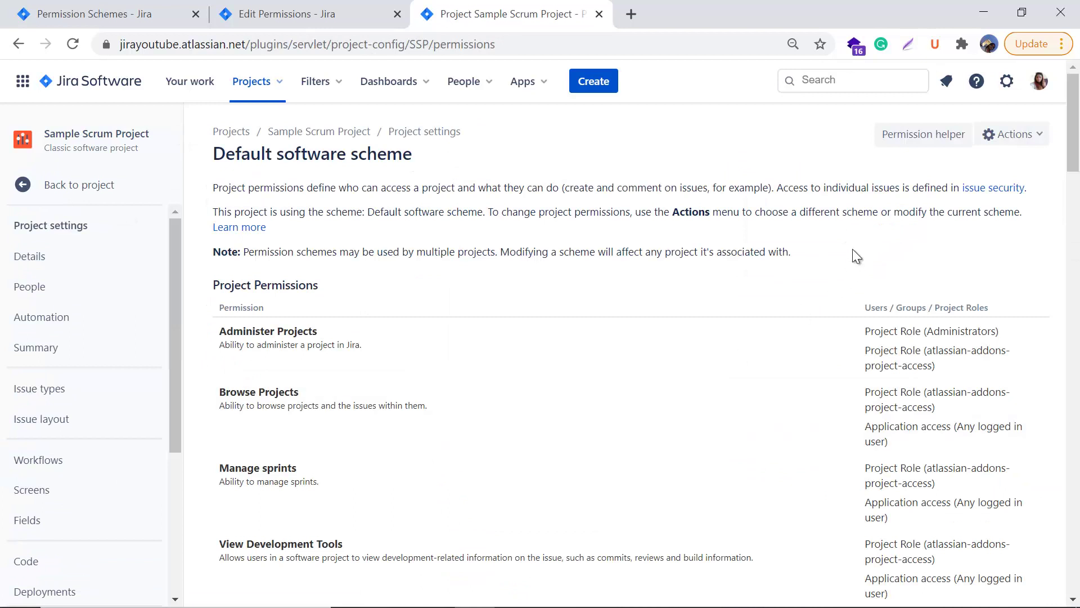
- Associate the New software permission scheme with the Sample Scrum Project in place of its current scheme
click(998, 138)
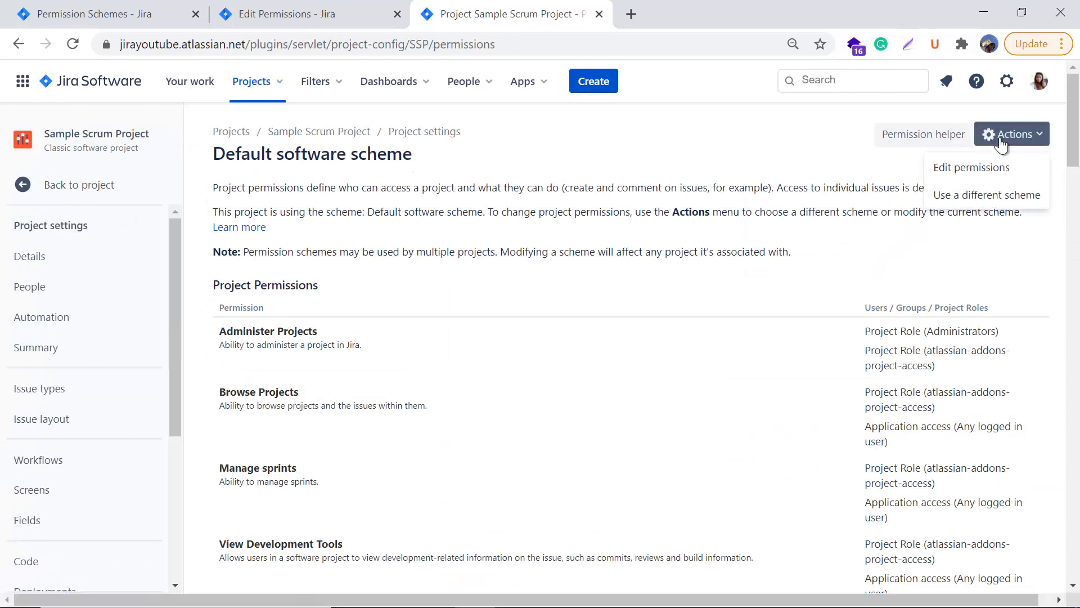
click(993, 197)
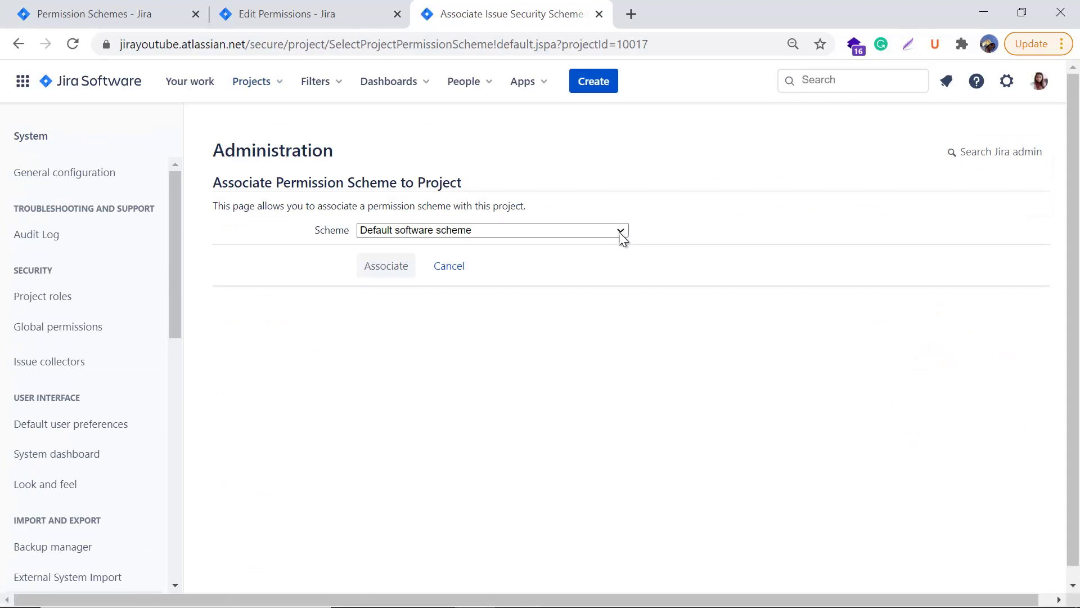
click(621, 232)
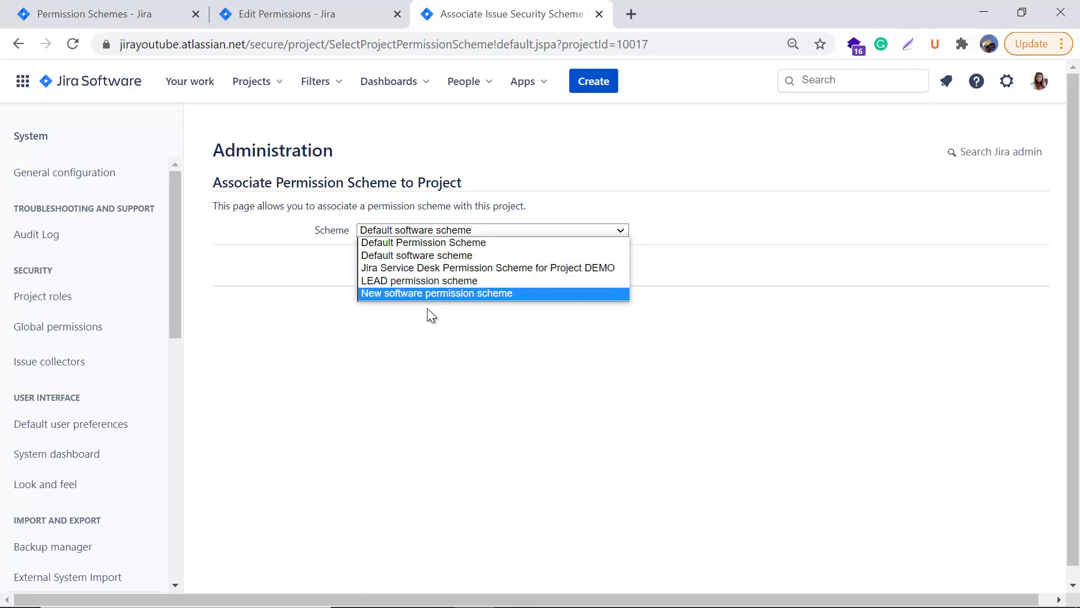
click(467, 295)
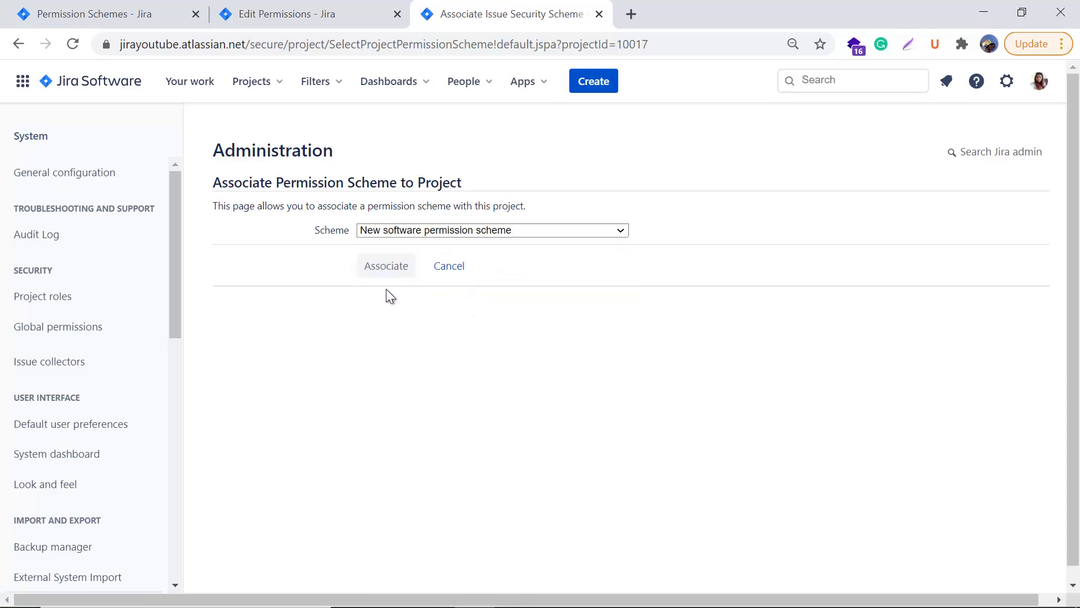
click(392, 264)
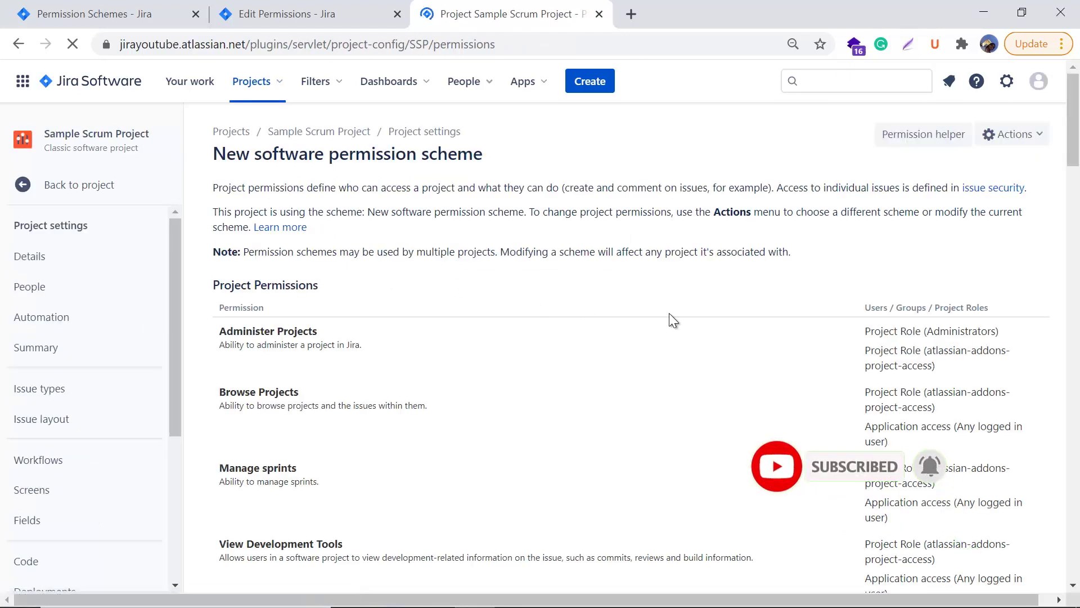
scroll(676, 317, down, 10)
scroll(675, 318, up, 7)
scroll(674, 316, up, 3)
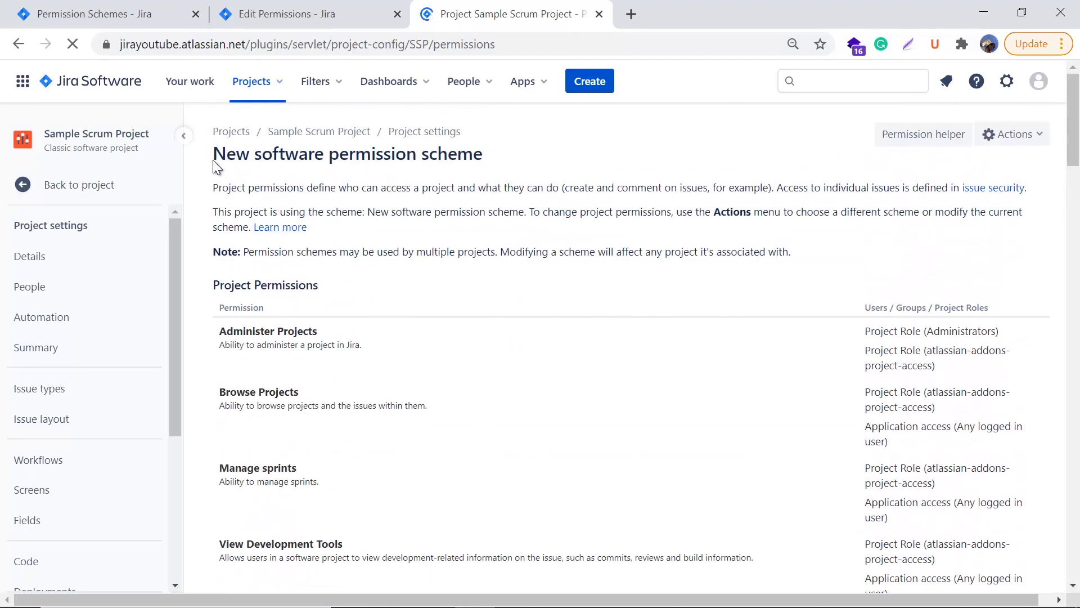
drag(226, 160, 550, 158)
click(549, 156)
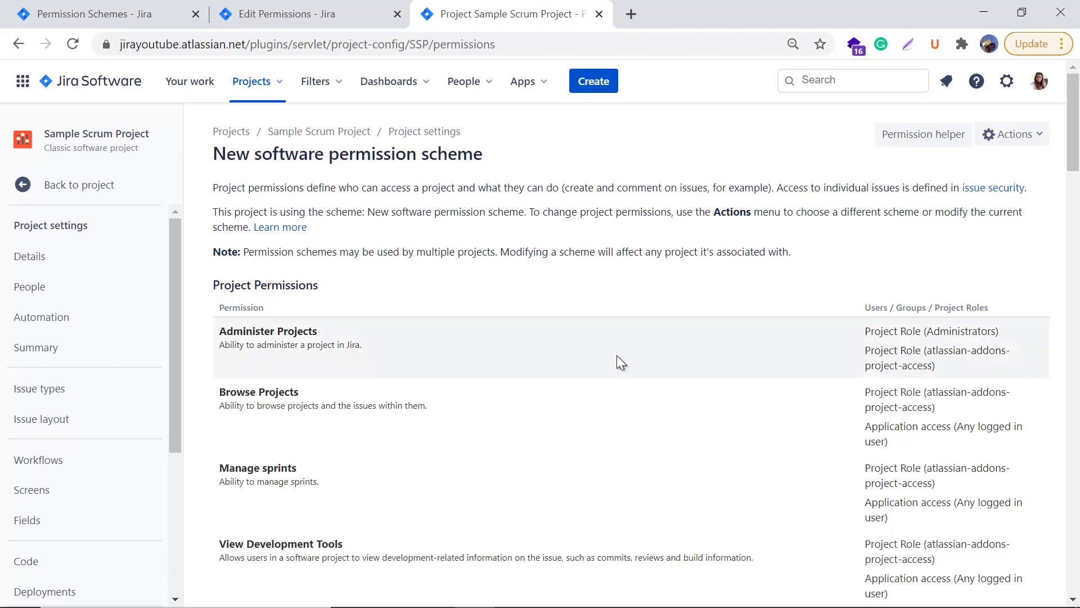
- Return to the Jira issues administration and open the permission schemes list to check which projects use the New software permission scheme
click(330, 8)
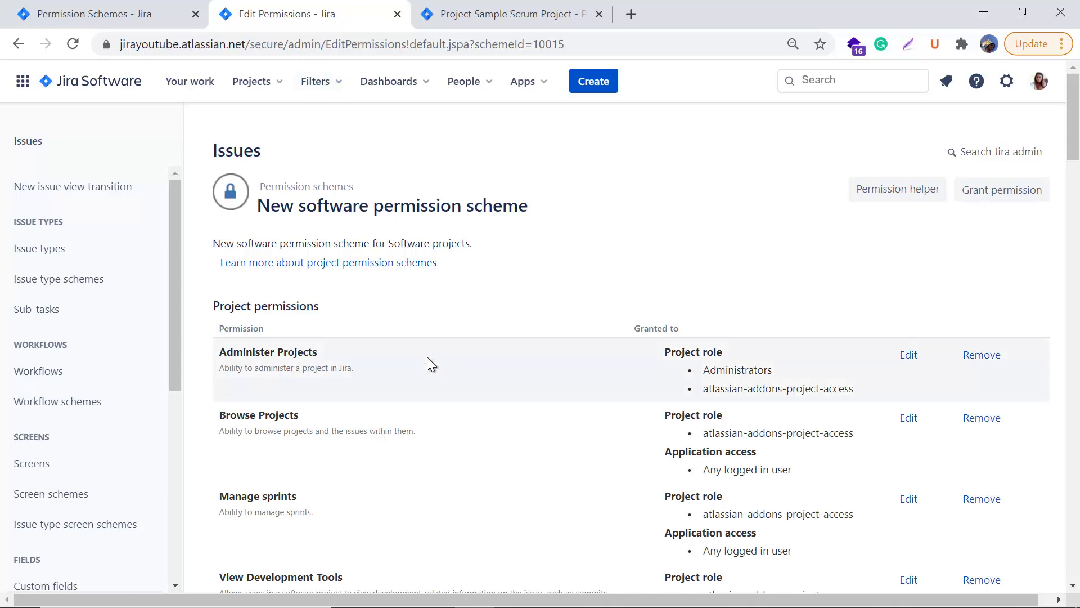
scroll(268, 438, down, 1)
scroll(268, 438, down, 7)
click(54, 572)
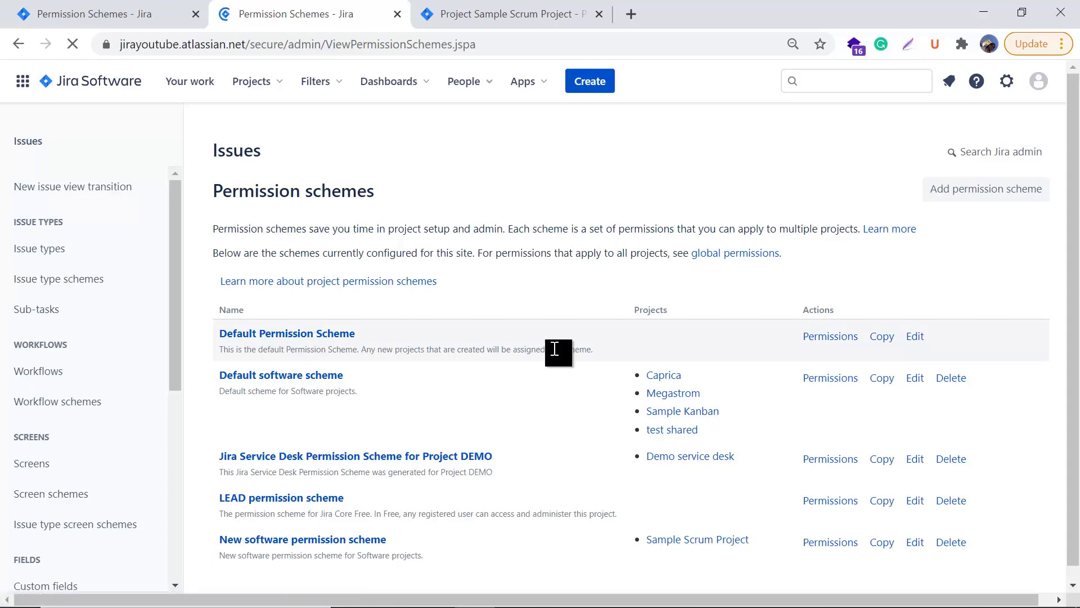
scroll(647, 535, down, 1)
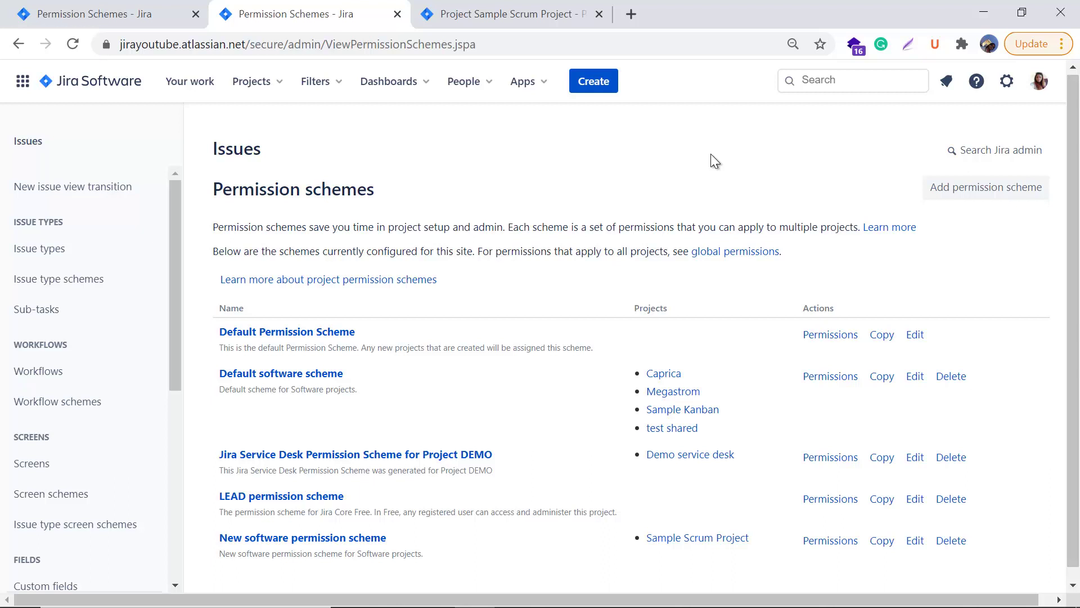
- Switch back to the Sample Scrum Project's permissions settings and review the permissions granted through its associated scheme
click(436, 14)
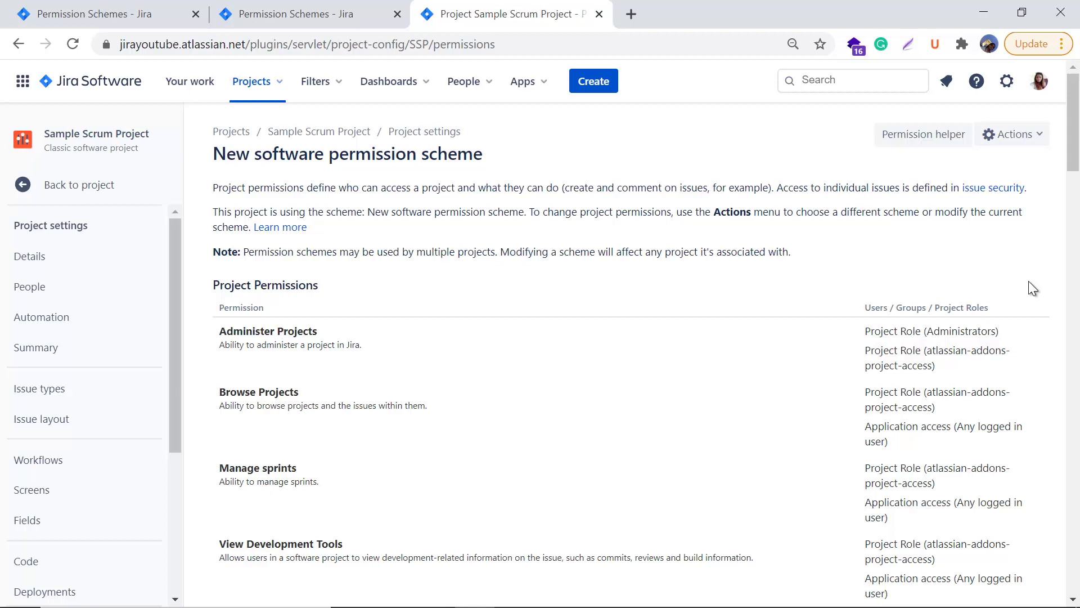
scroll(732, 371, down, 7)
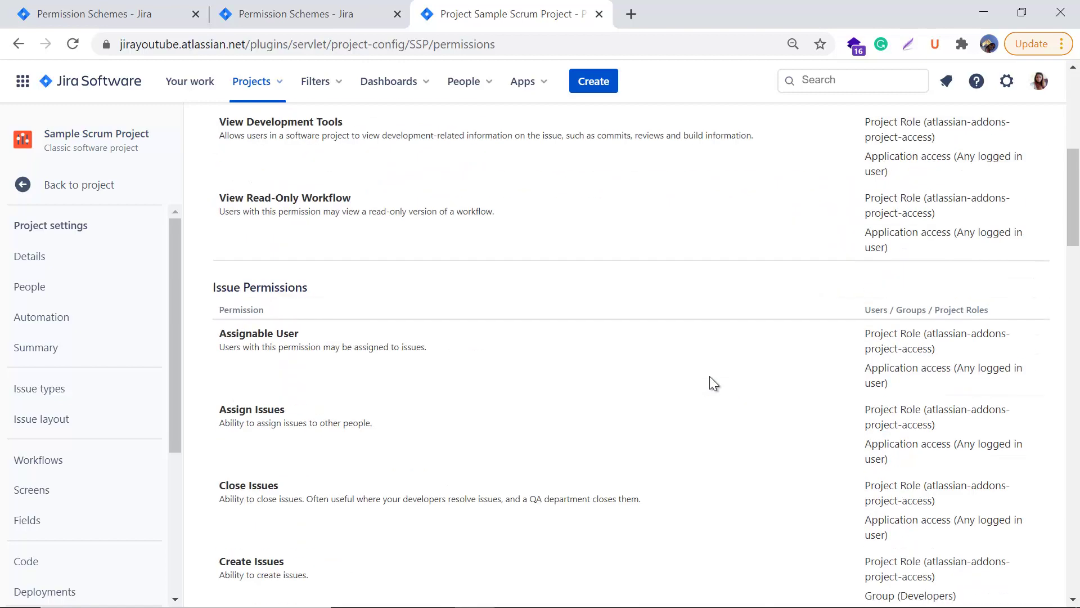
scroll(710, 378, down, 8)
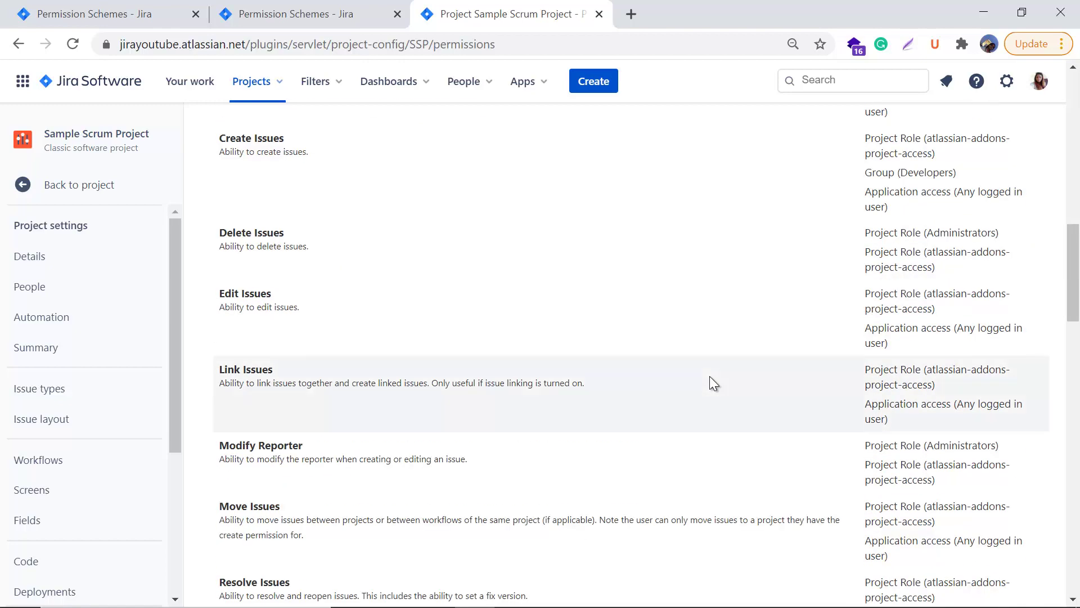
scroll(711, 378, down, 7)
scroll(711, 376, down, 6)
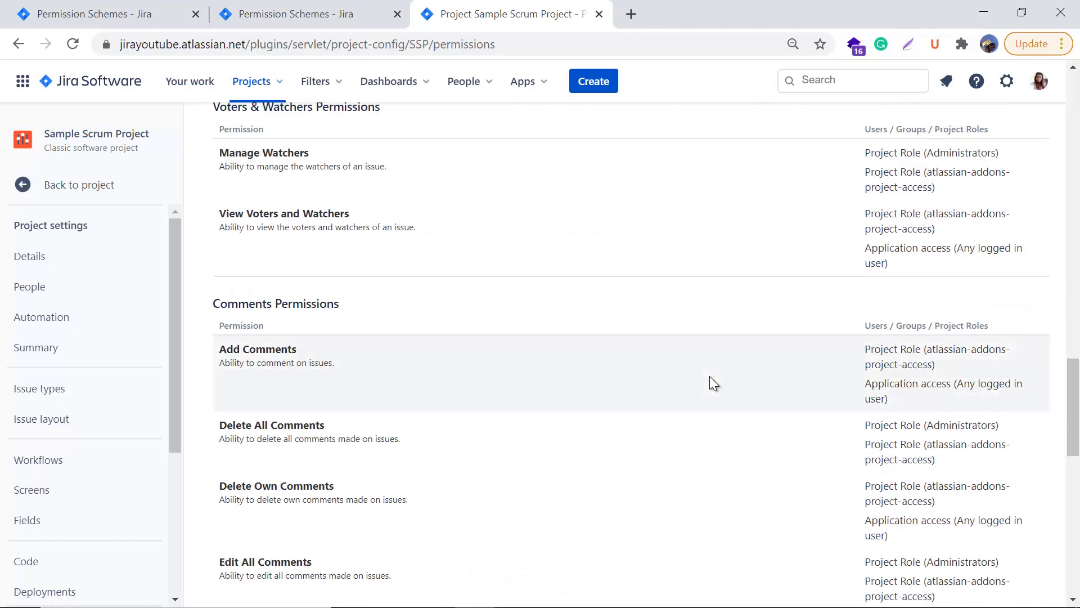
scroll(710, 376, up, 16)
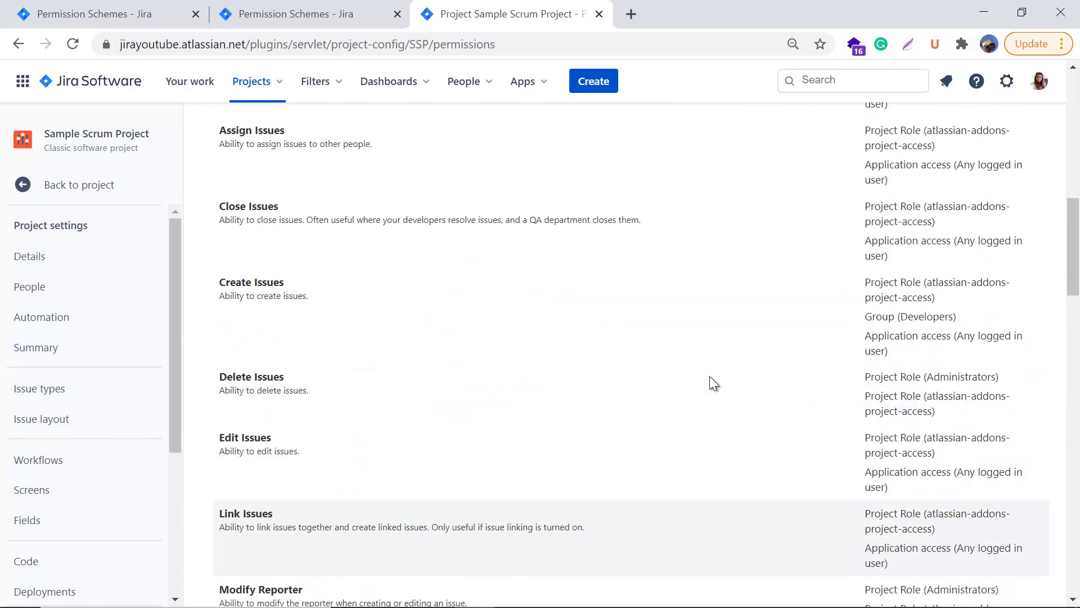
scroll(710, 376, up, 5)
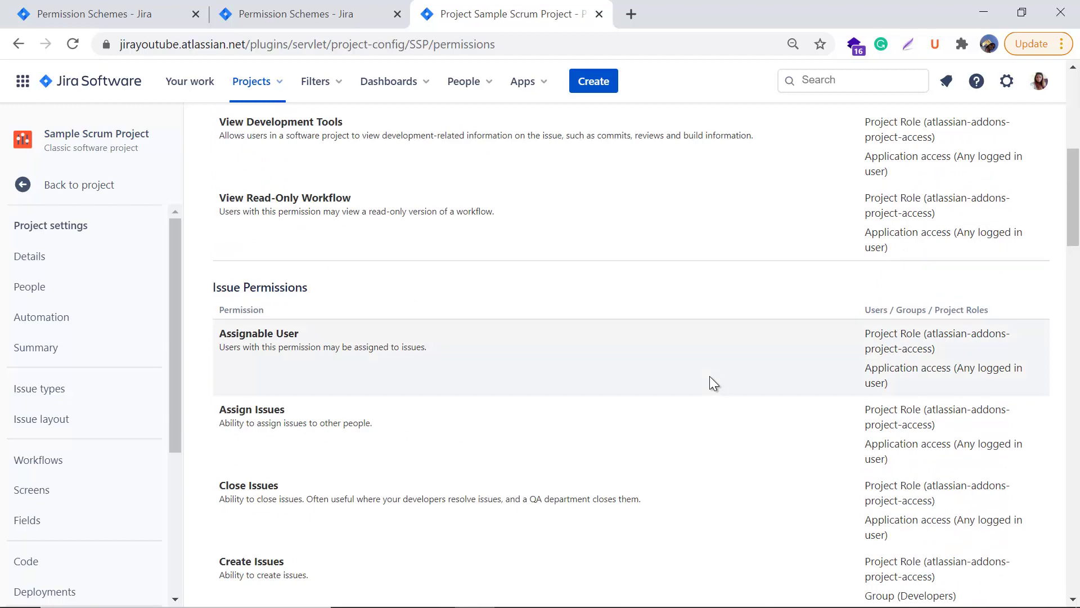
scroll(710, 375, up, 6)
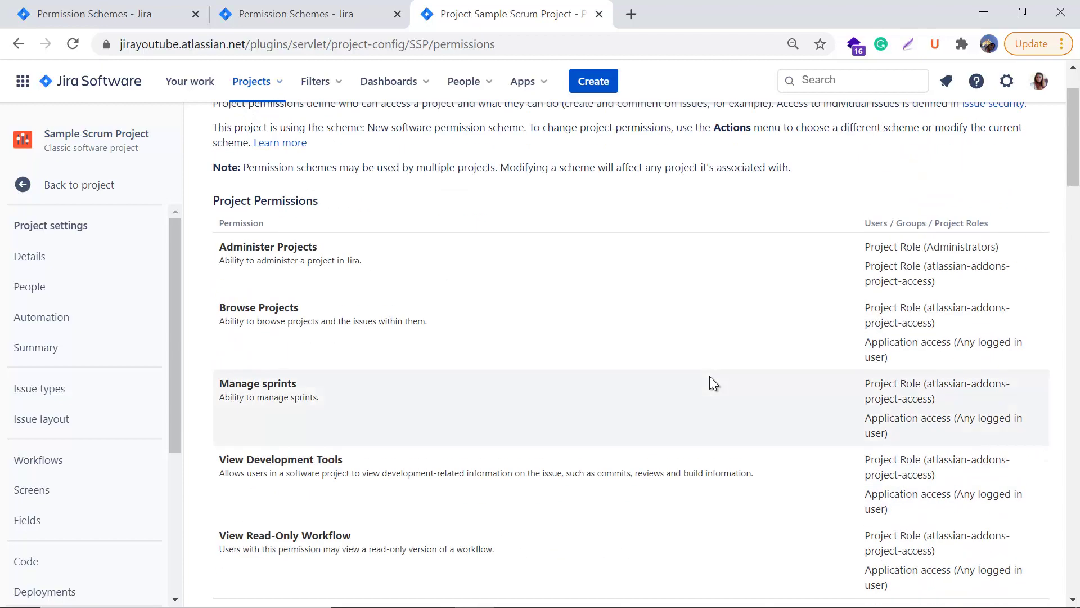
scroll(710, 376, up, 2)
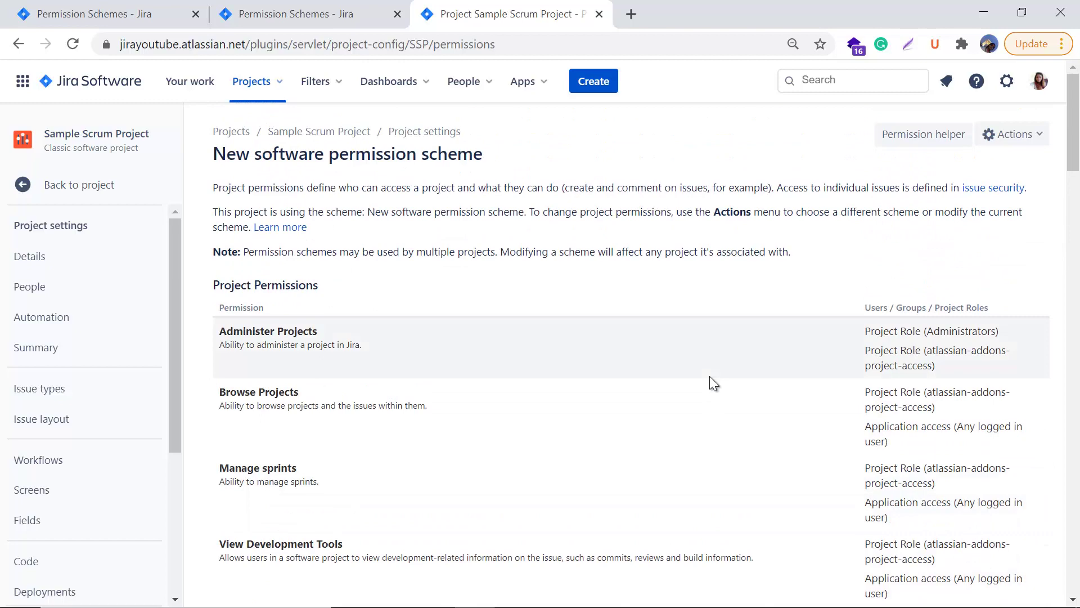